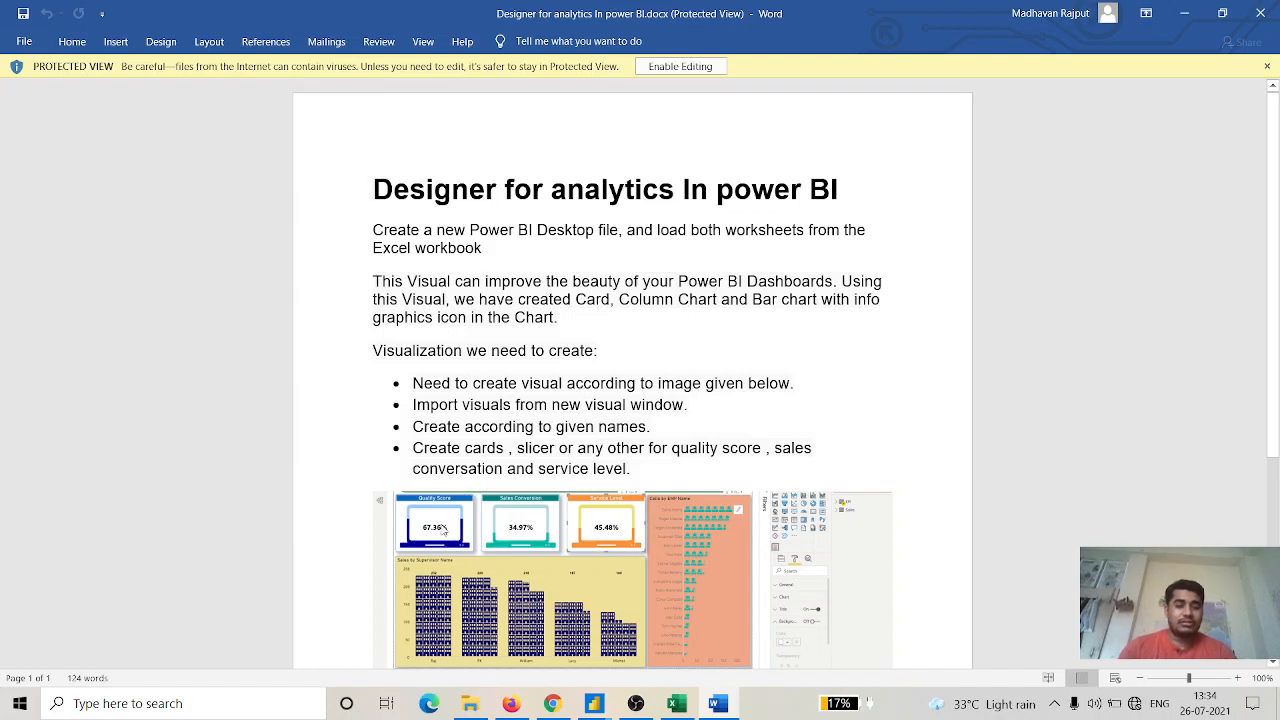
Review the dashboard requirements in the Word document and examine the Sales and KPI sheets of the Excel workbook.
{"action": "left_click_drag", "start_coordinate": [800, 383], "coordinate": [597, 383]}
{"action": "left_click_drag", "start_coordinate": [412, 404], "coordinate": [682, 398]}
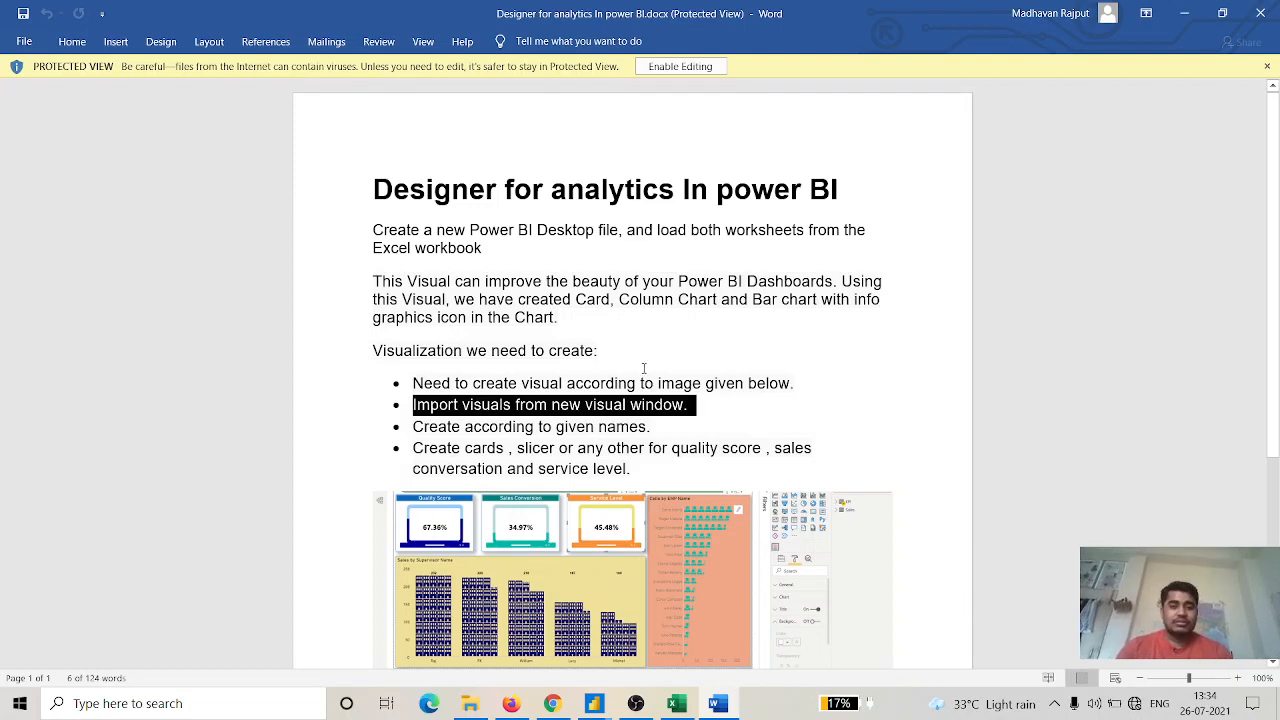
{"action": "scroll", "coordinate": [644, 369], "scroll_direction": "down", "scroll_amount": 3}
{"action": "scroll", "coordinate": [692, 461], "scroll_direction": "up", "scroll_amount": 3}
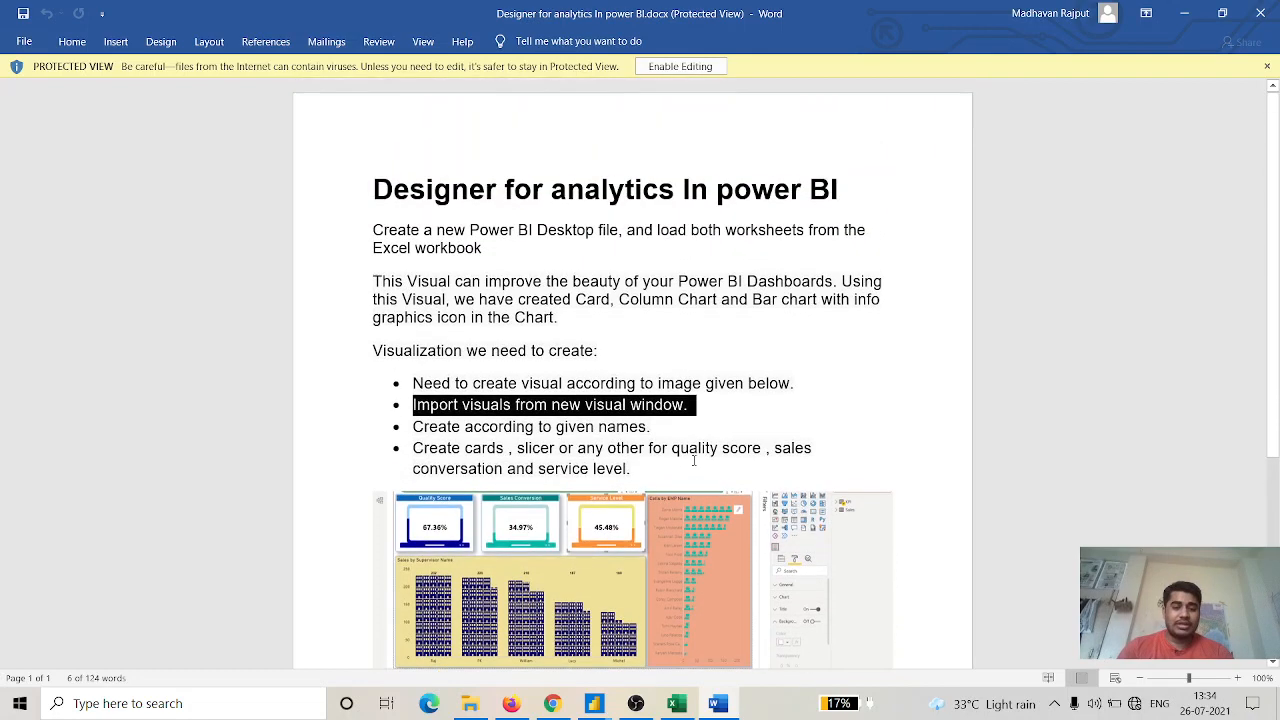
{"action": "scroll", "coordinate": [612, 487], "scroll_direction": "down", "scroll_amount": 1}
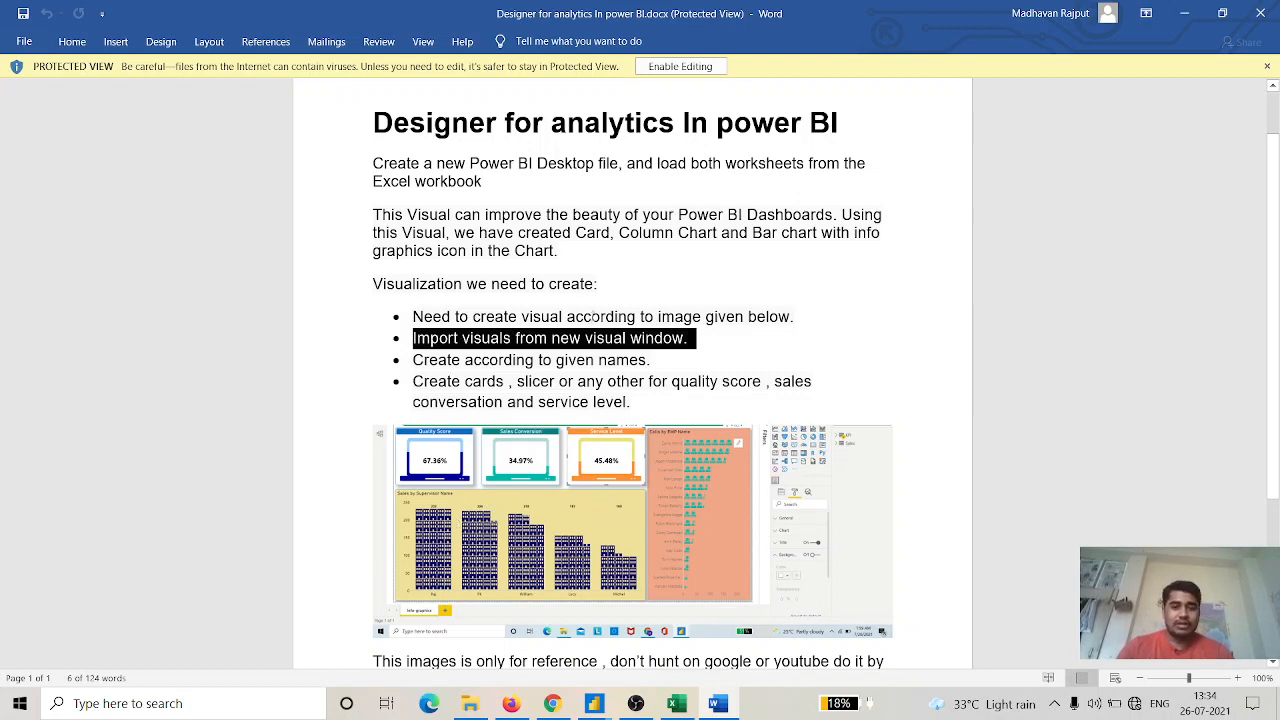
{"action": "left_click", "coordinate": [752, 356]}
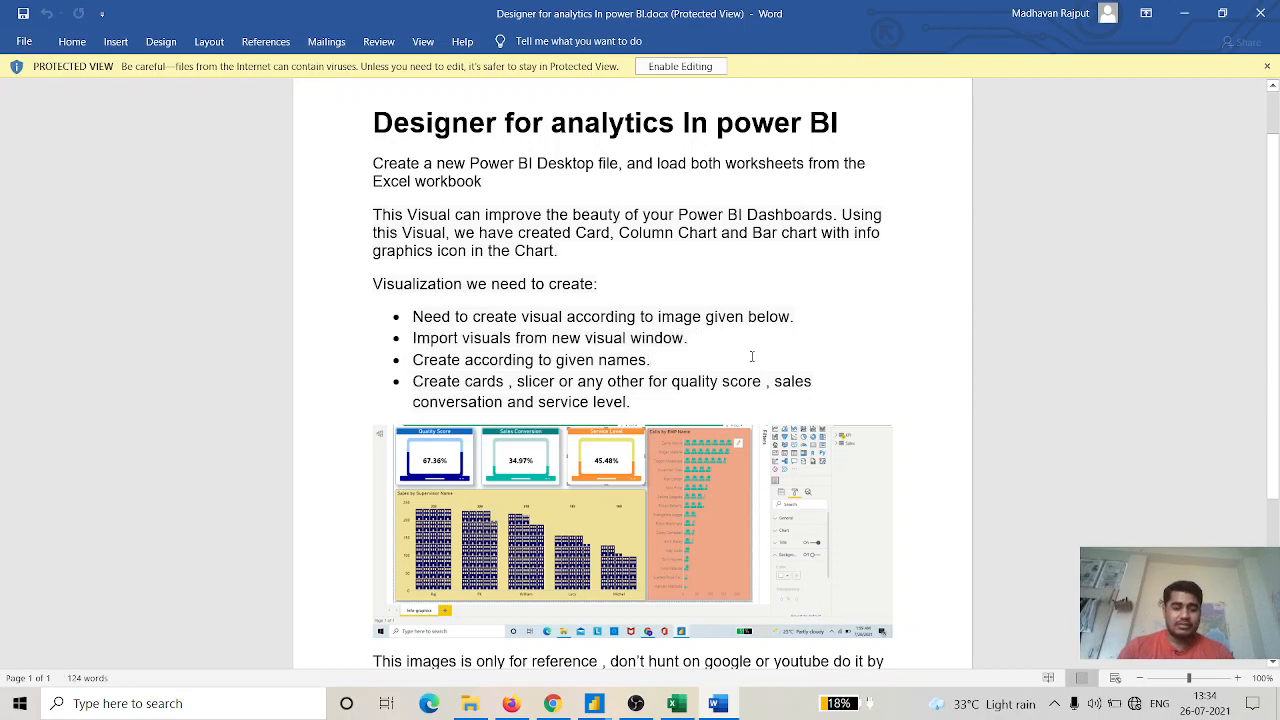
{"action": "left_click", "coordinate": [676, 703]}
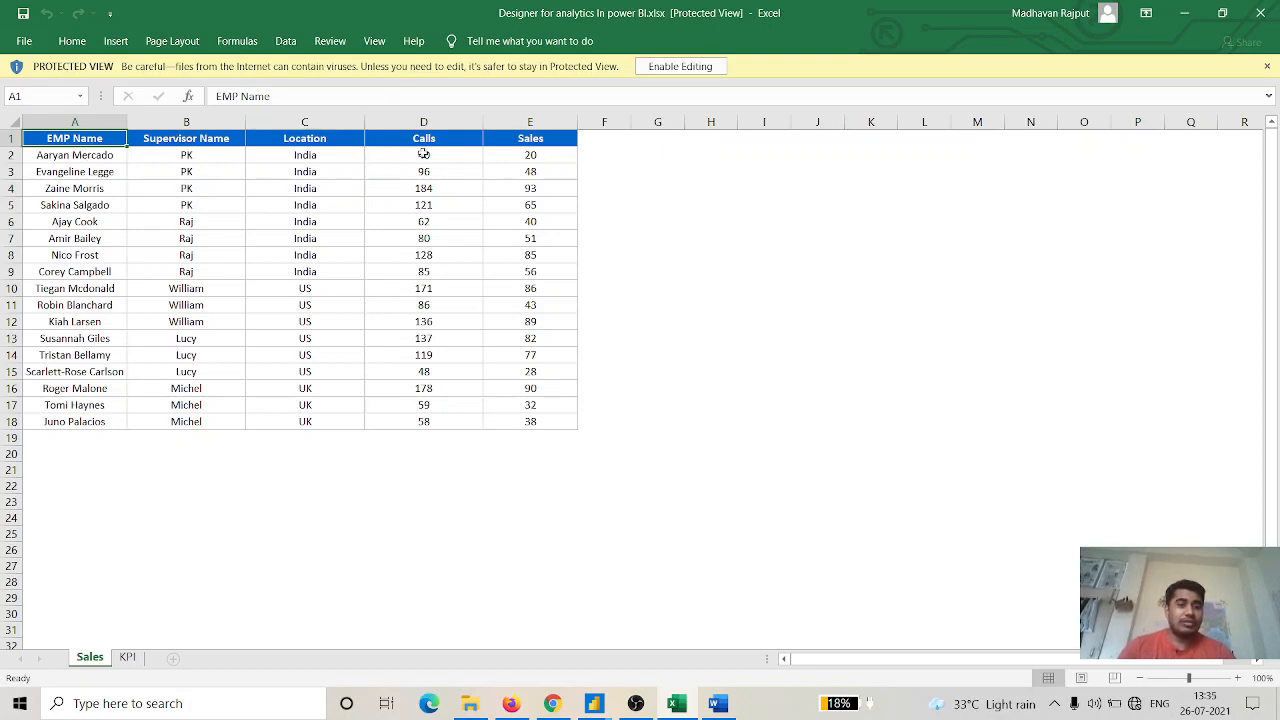
{"action": "left_click", "coordinate": [127, 657]}
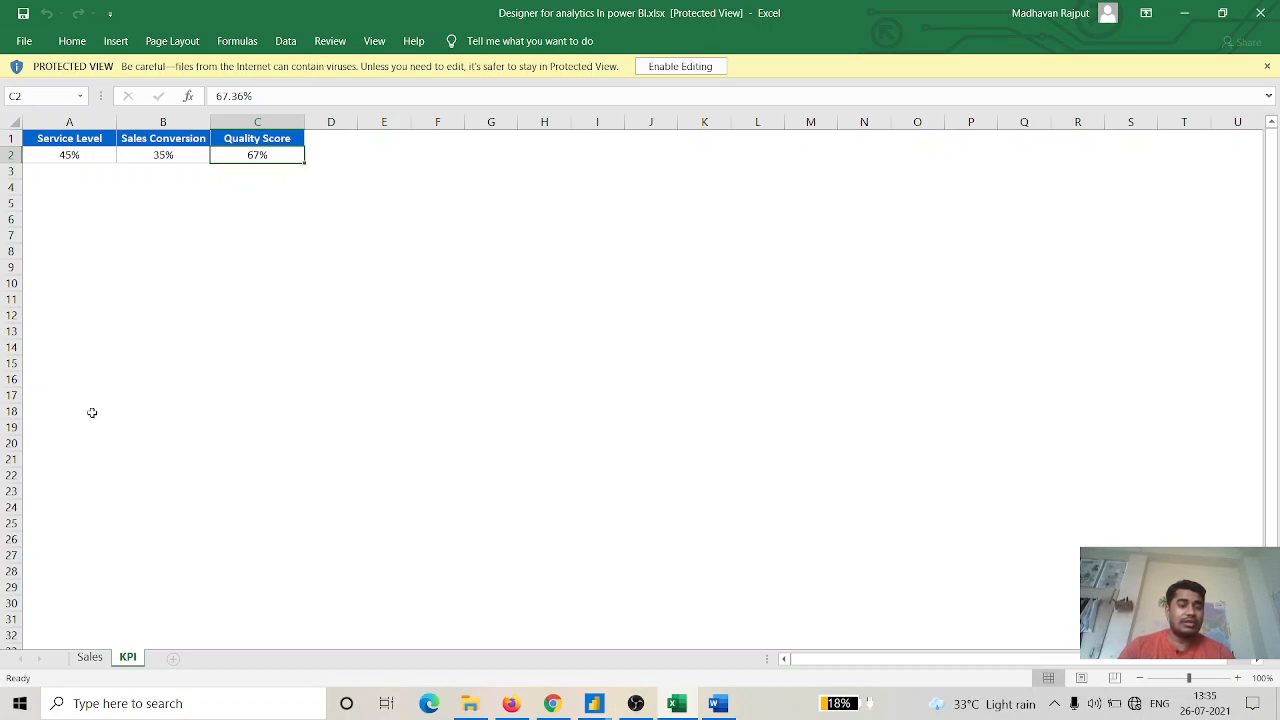
Switch to Power BI Desktop and open the Excel workbook "Designer for analytics In power BI.xlsx" as the data source.
{"action": "left_click", "coordinate": [594, 703]}
{"action": "left_click", "coordinate": [621, 664]}
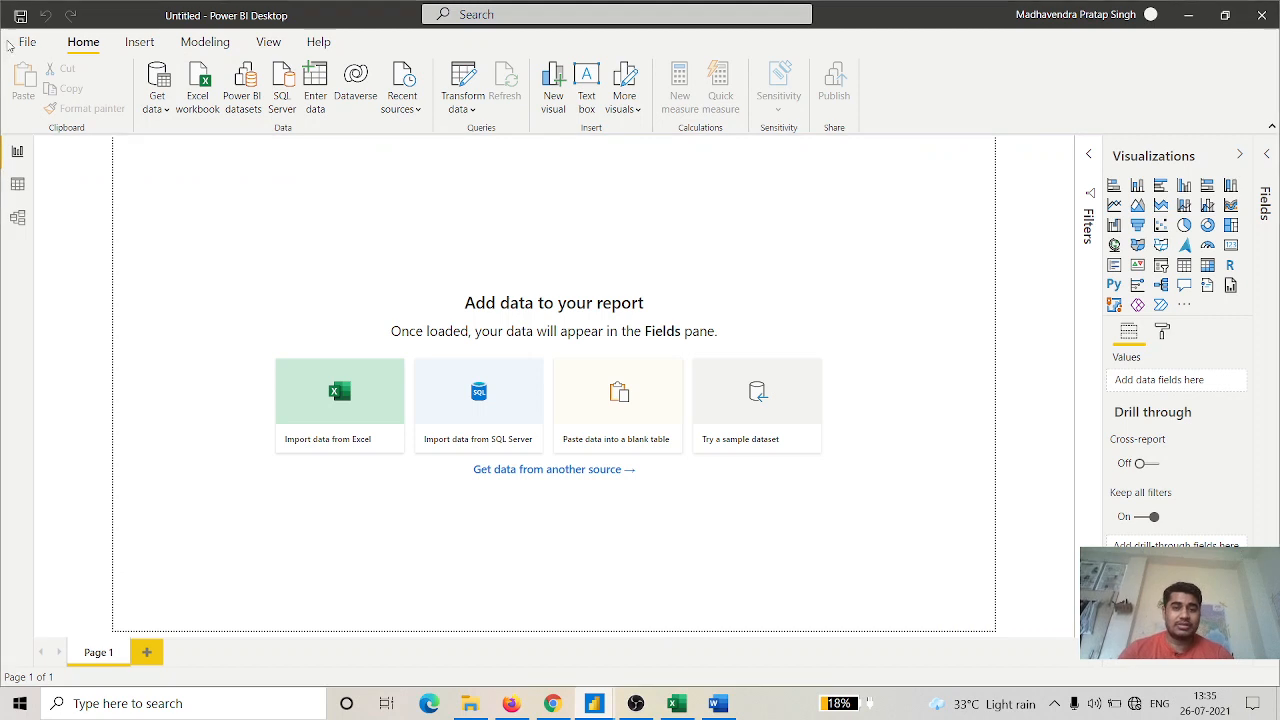
{"action": "left_click", "coordinate": [152, 108]}
{"action": "left_click", "coordinate": [206, 165]}
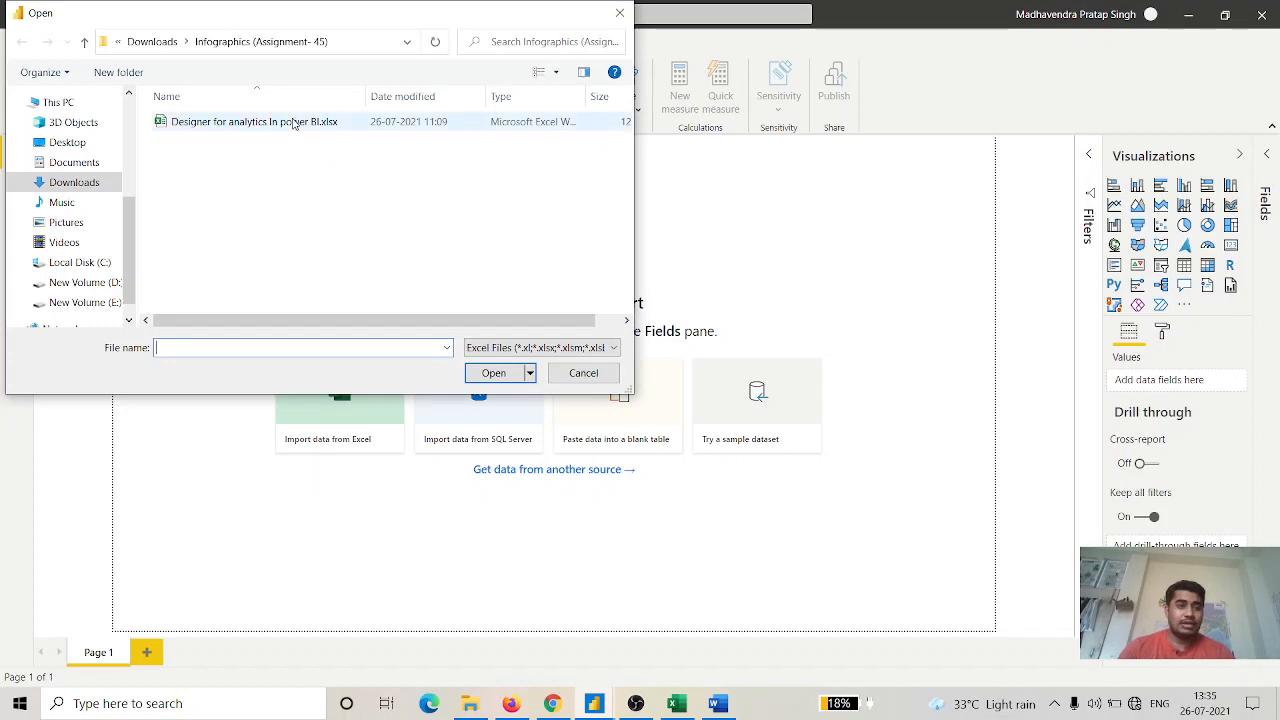
{"action": "left_click", "coordinate": [292, 123]}
{"action": "left_click", "coordinate": [540, 347]}
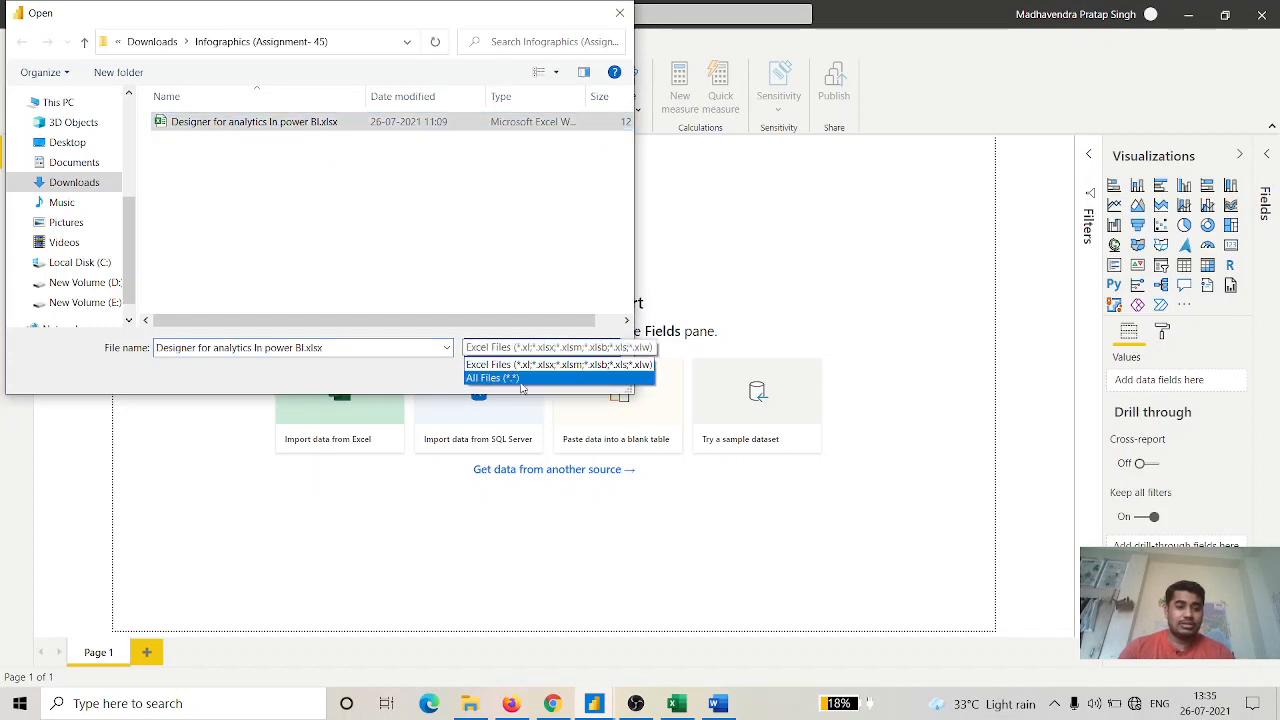
{"action": "left_click", "coordinate": [563, 569]}
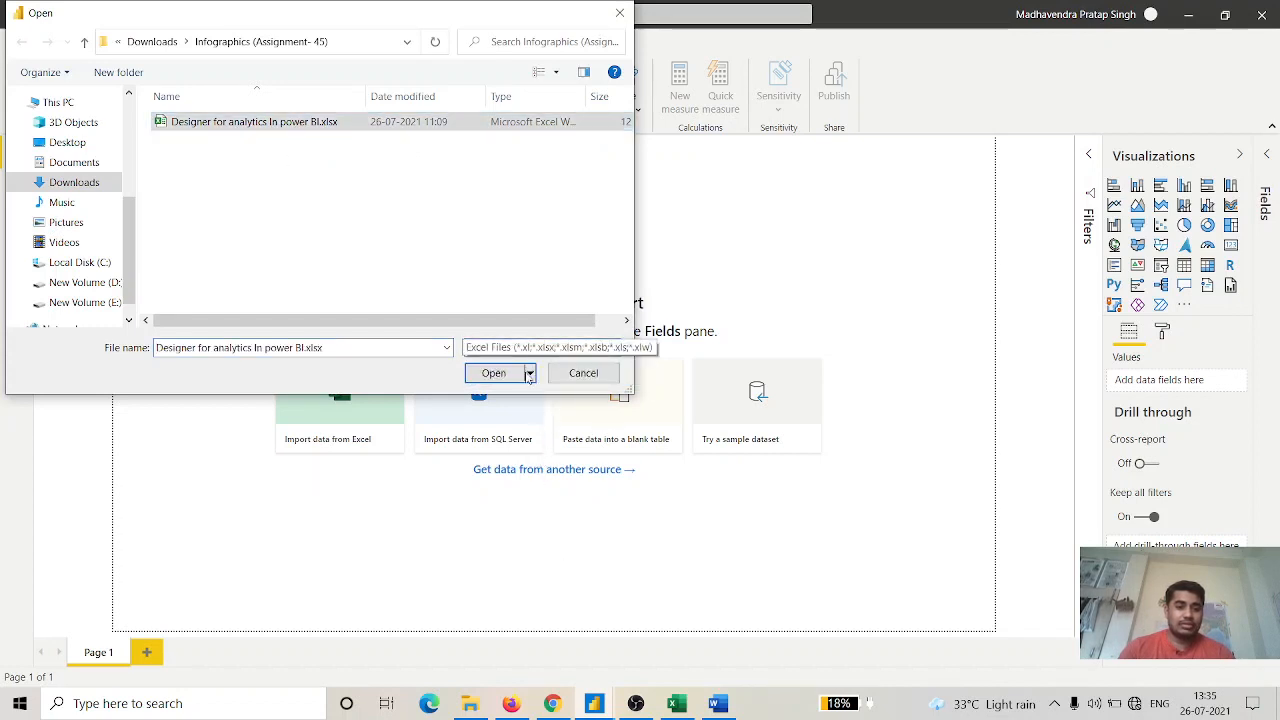
{"action": "left_click", "coordinate": [492, 378]}
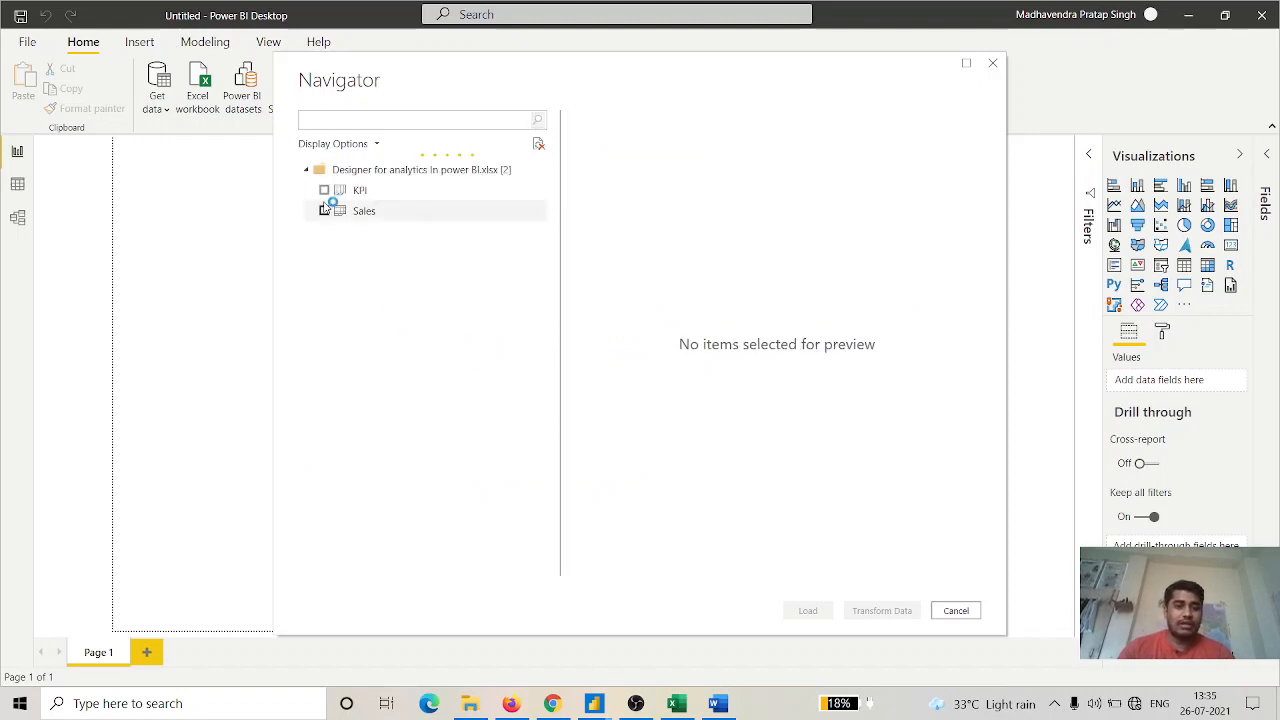
Load both the KPI and Sales tables from the workbook into the report and expand the Fields pane.
{"action": "left_click", "coordinate": [326, 193]}
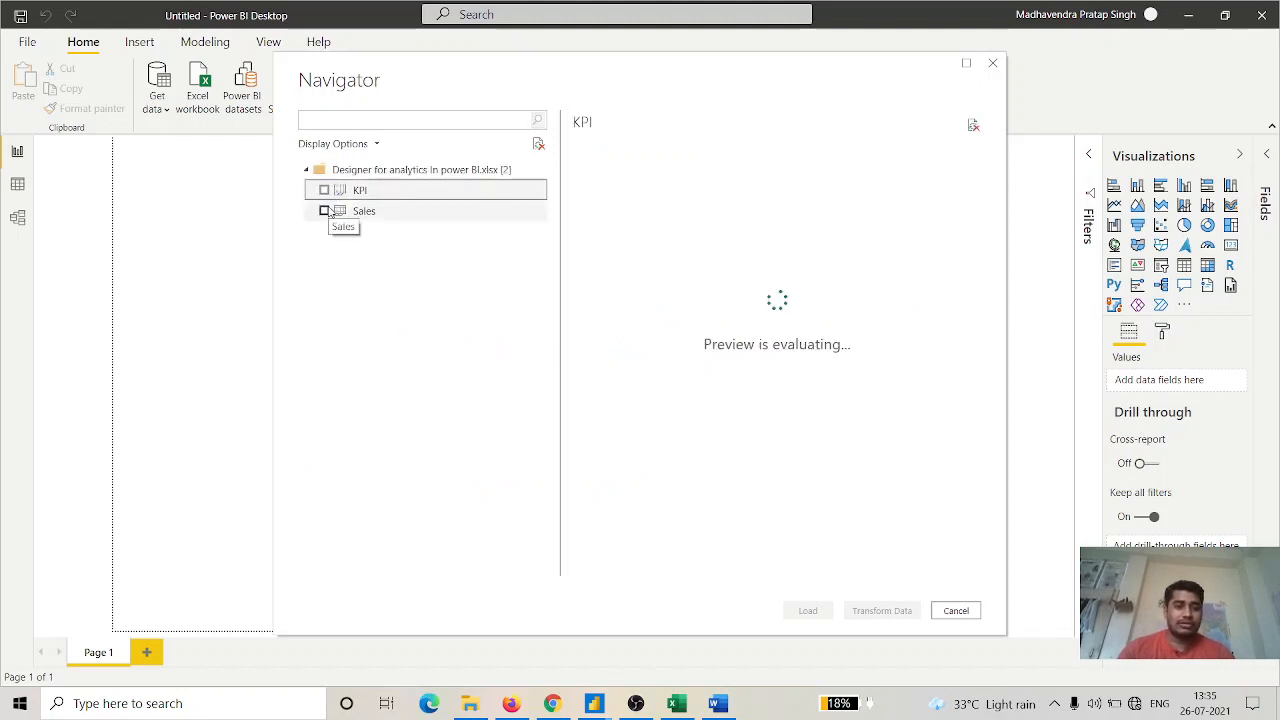
{"action": "left_click", "coordinate": [325, 211]}
{"action": "left_click", "coordinate": [328, 197]}
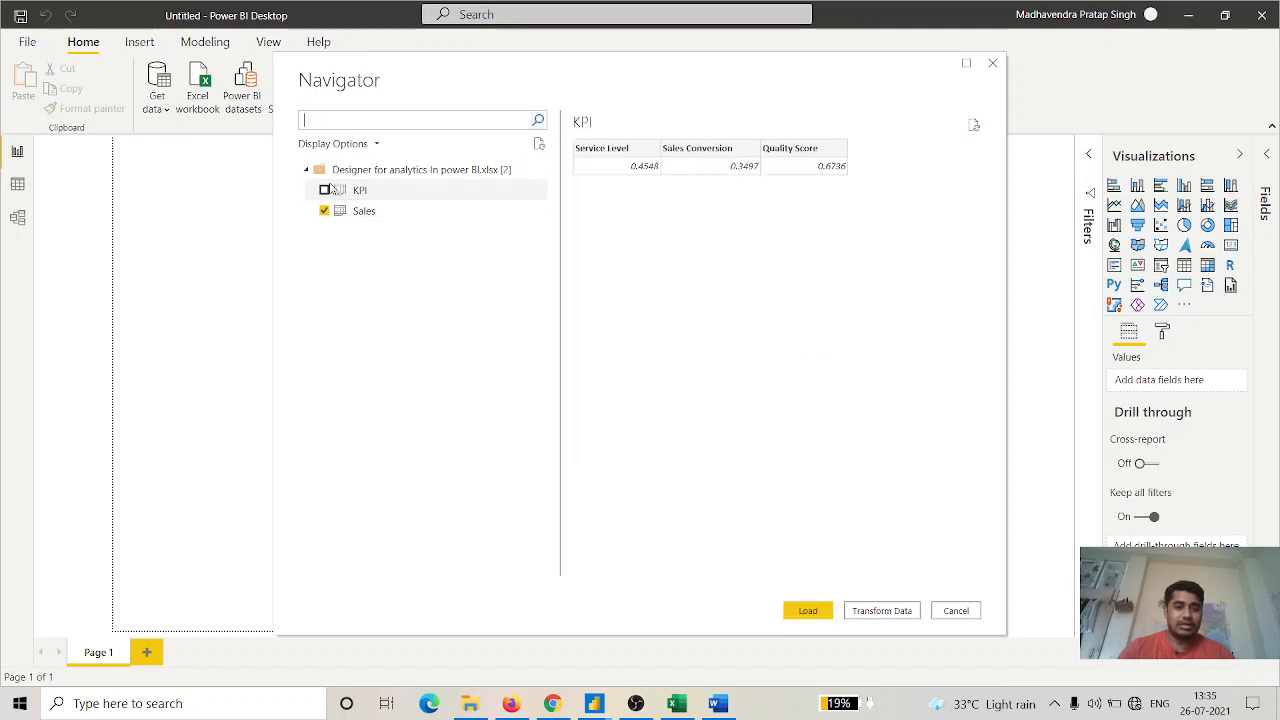
{"action": "left_click", "coordinate": [326, 194]}
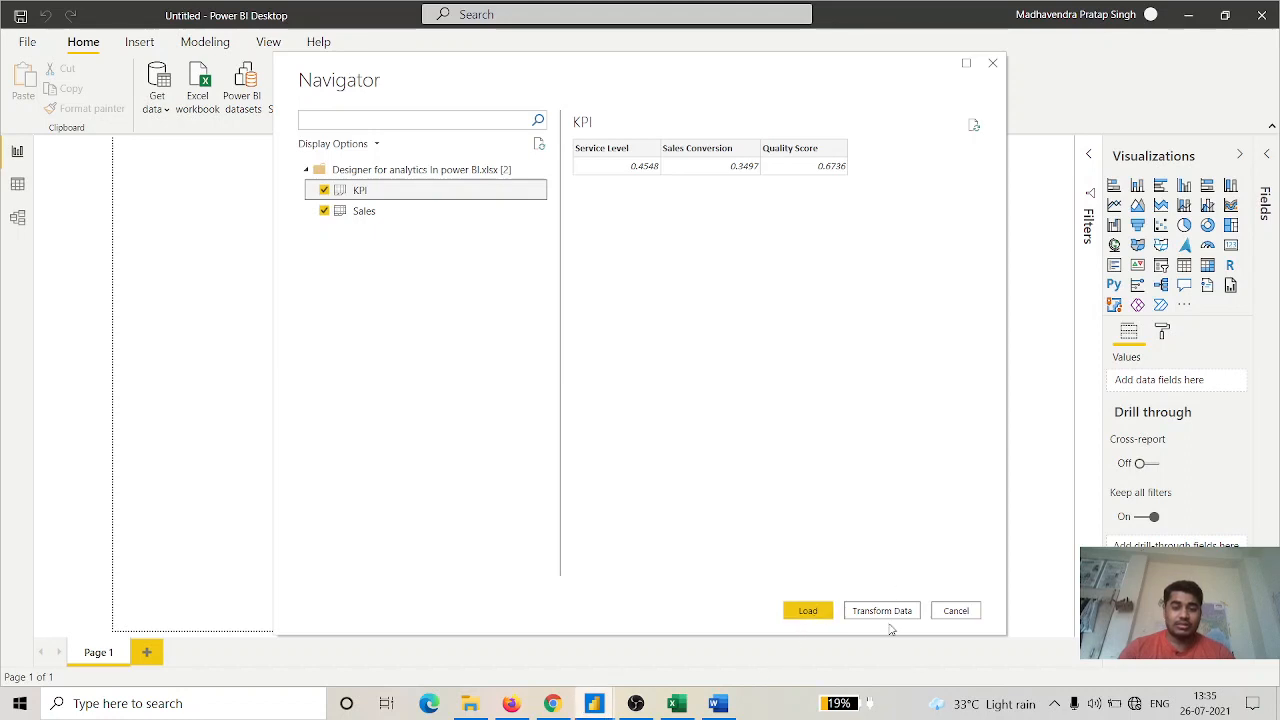
{"action": "left_click", "coordinate": [808, 610]}
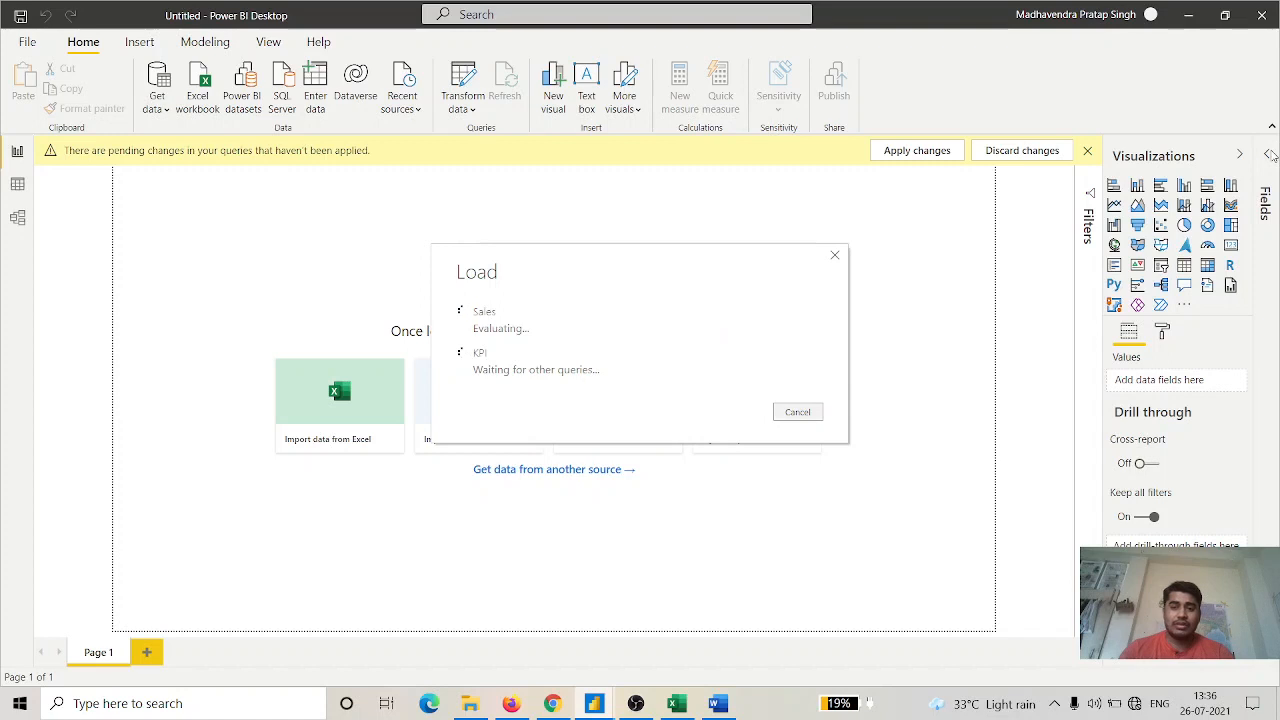
{"action": "left_click", "coordinate": [1266, 156]}
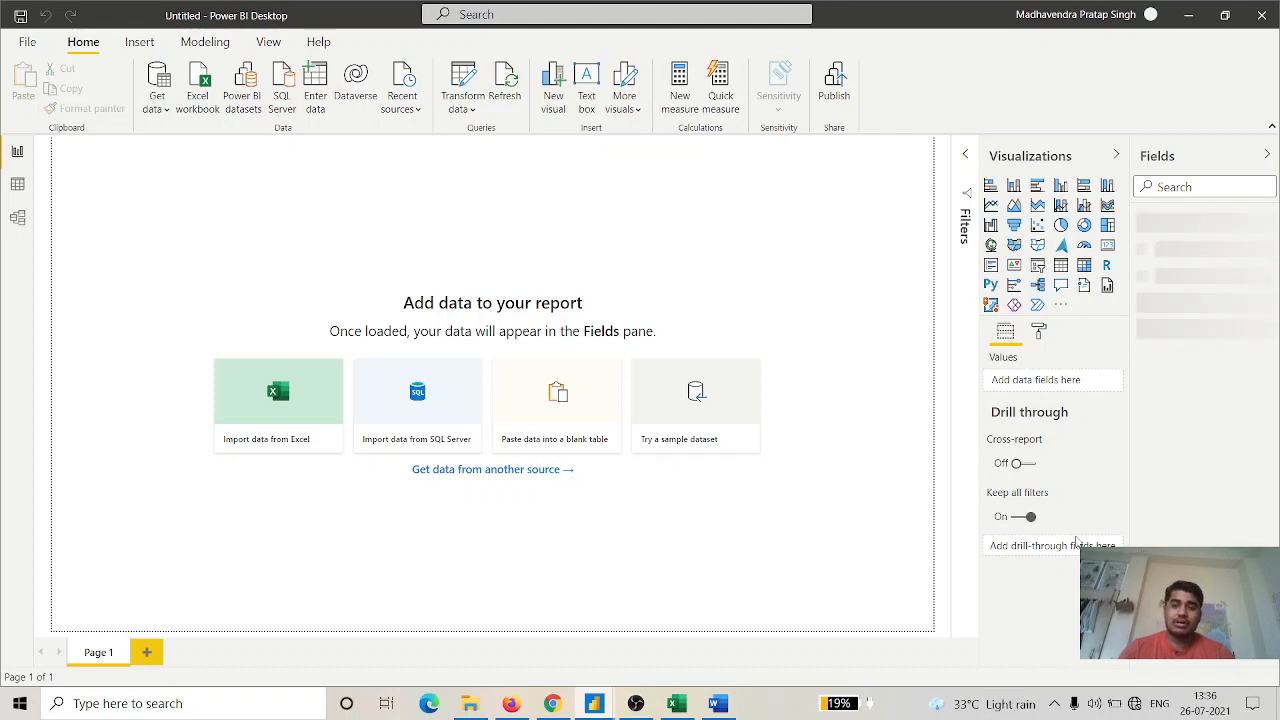
Try to open the marketplace of additional visuals.
{"action": "left_click", "coordinate": [1061, 307]}
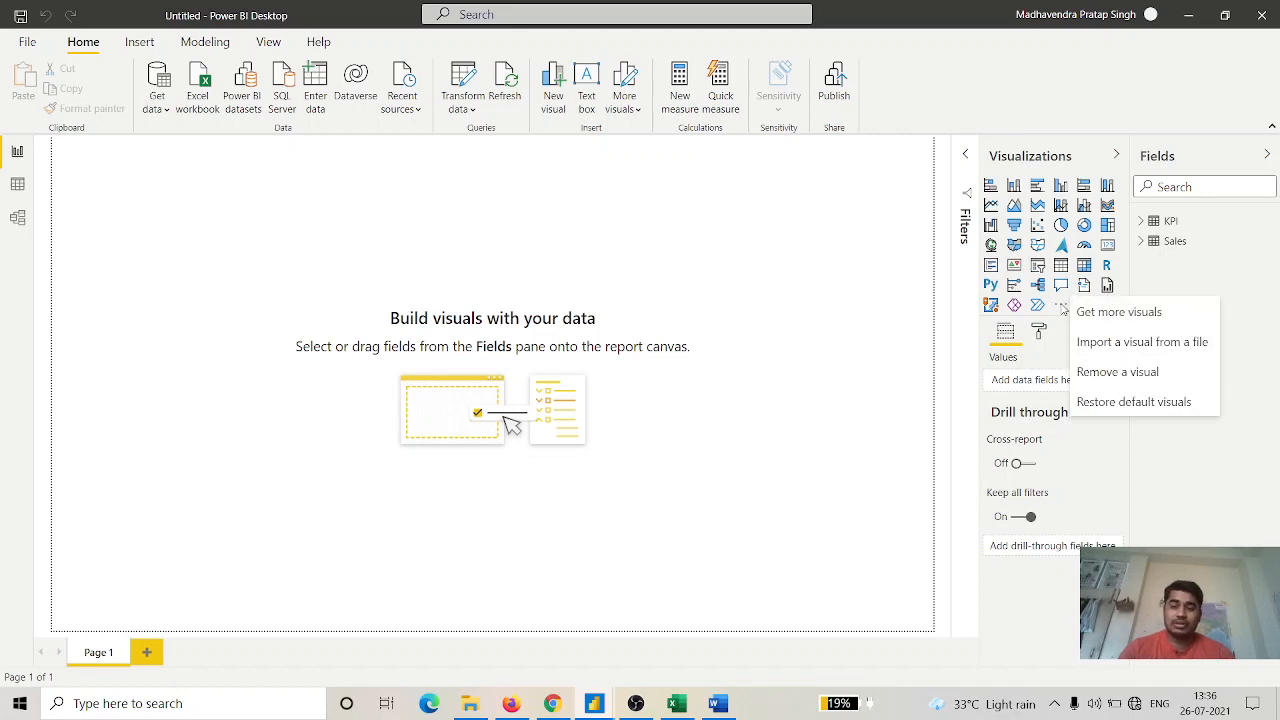
{"action": "left_click", "coordinate": [1119, 313]}
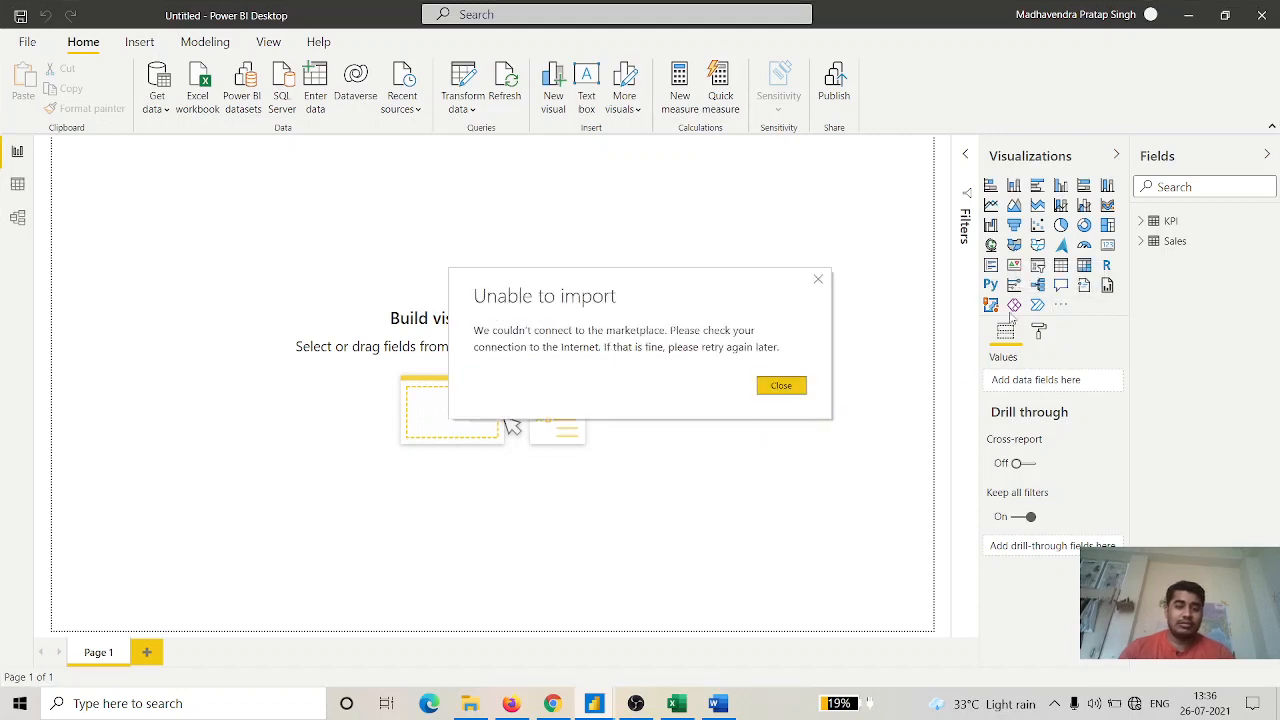
{"action": "left_click", "coordinate": [781, 389]}
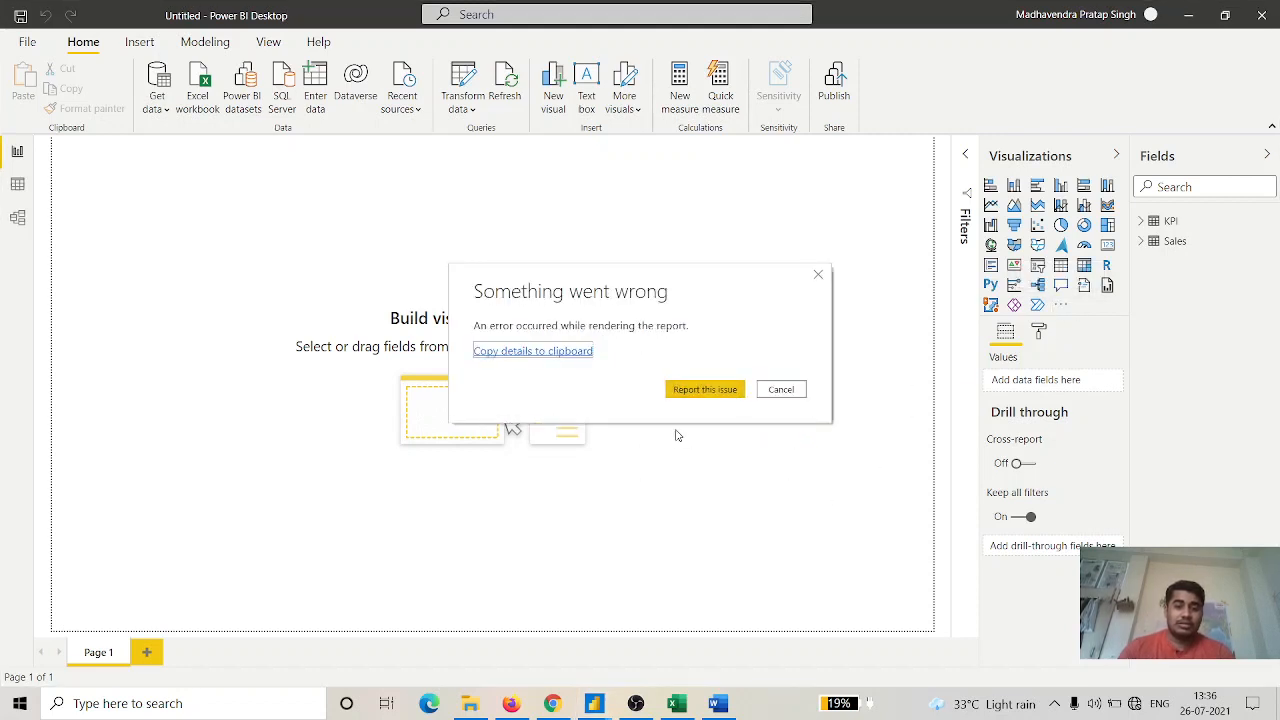
{"action": "left_click", "coordinate": [783, 389]}
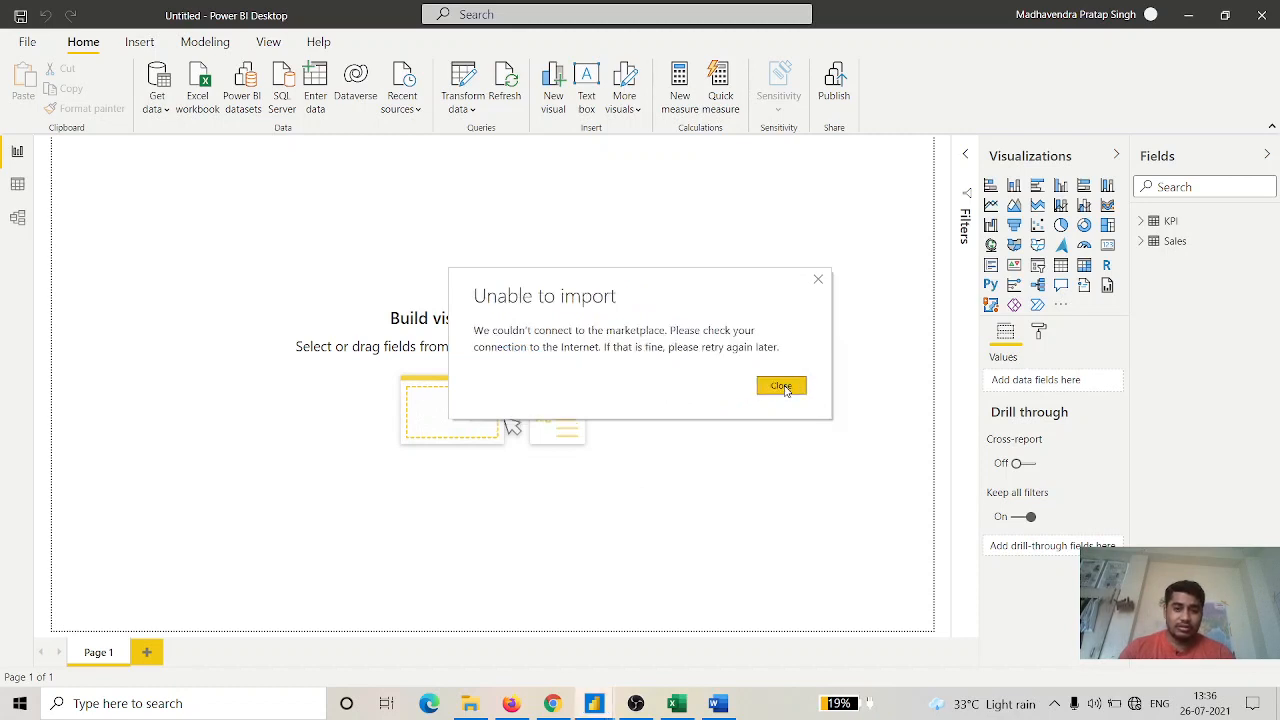
{"action": "left_click", "coordinate": [817, 283]}
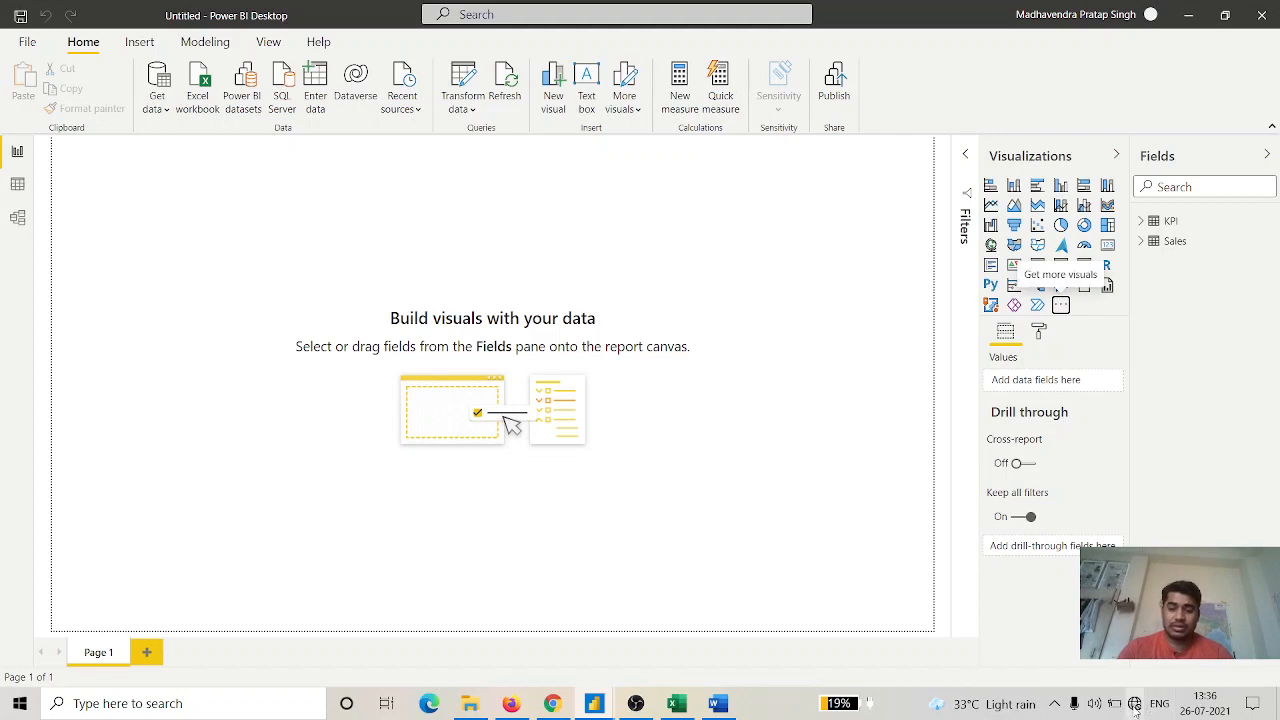
Turn on Wi-Fi and connect to the Digital India network.
{"action": "left_click", "coordinate": [1019, 657]}
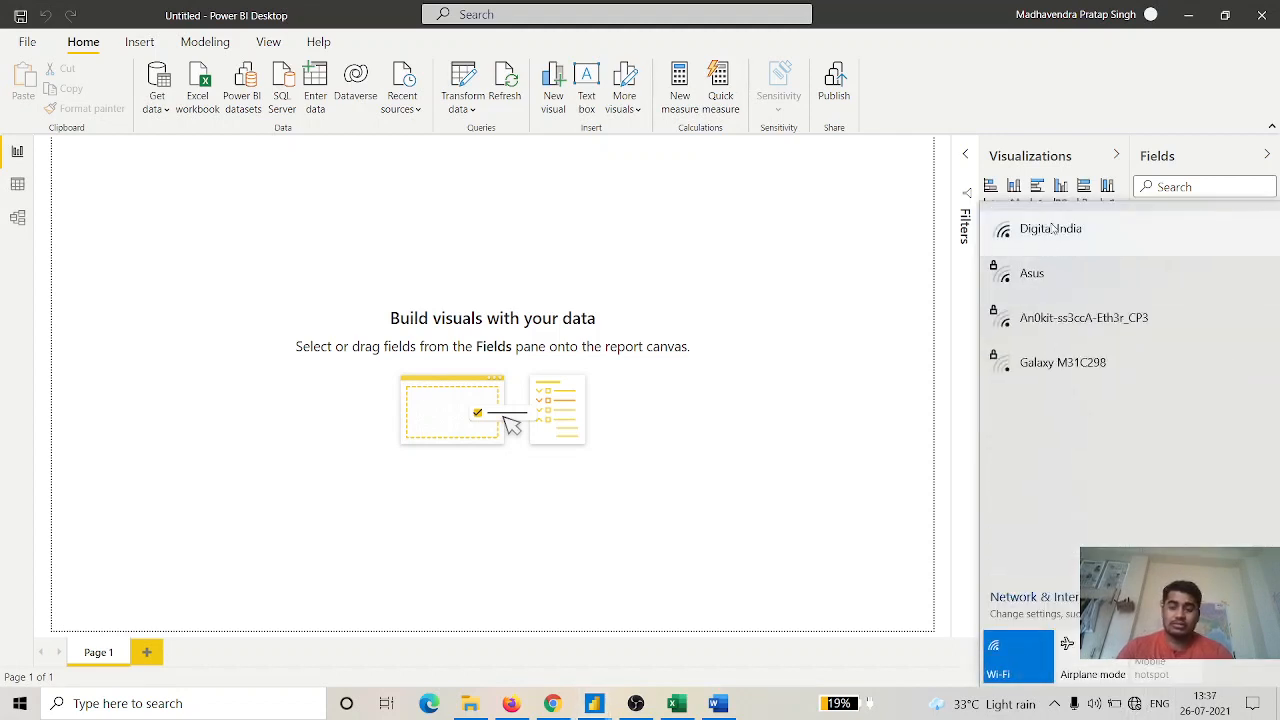
{"action": "left_click", "coordinate": [1050, 232]}
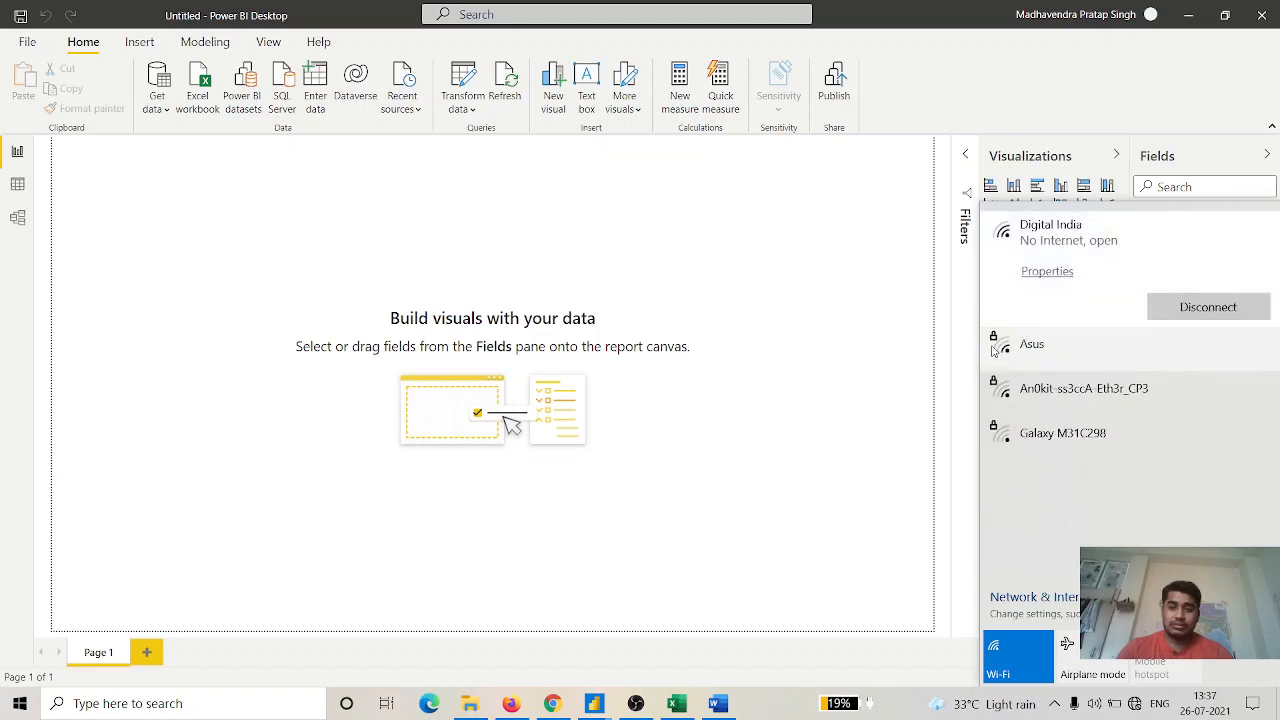
{"action": "left_click", "coordinate": [727, 56]}
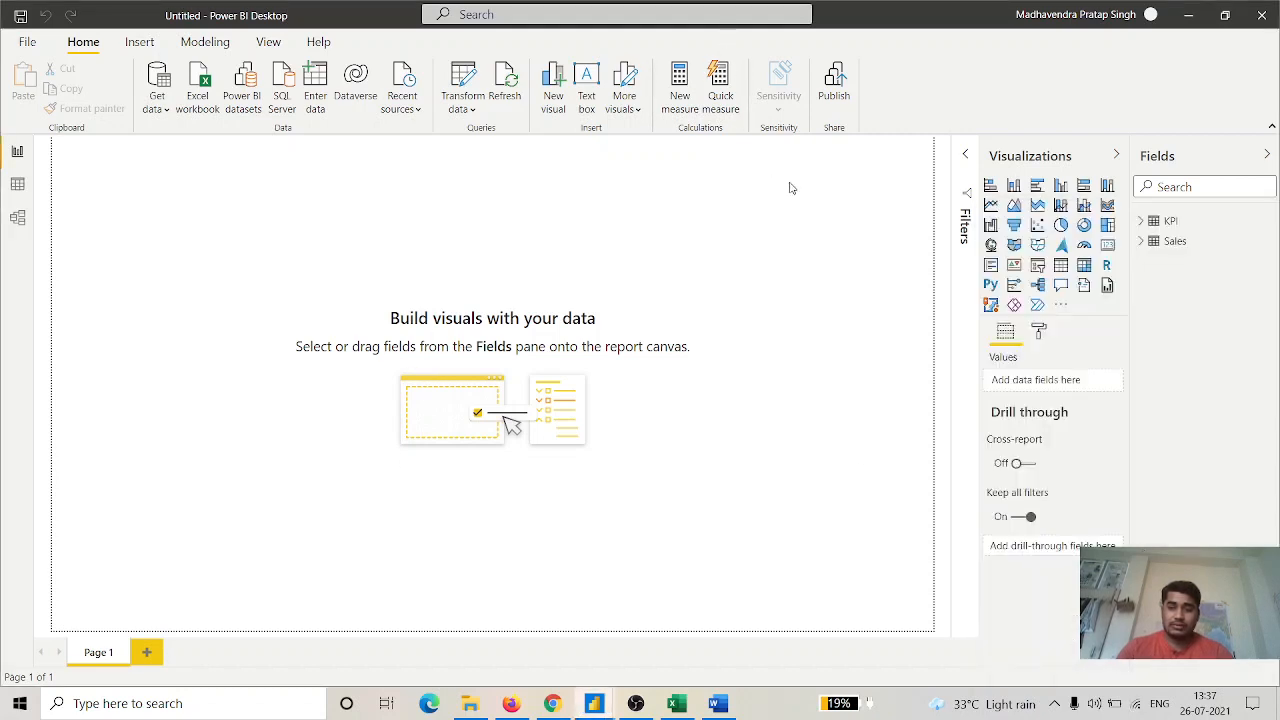
Import the Infographic Designer visual from AppSource and place an empty one on the report page.
{"action": "left_click", "coordinate": [1061, 305]}
{"action": "left_click", "coordinate": [1104, 315]}
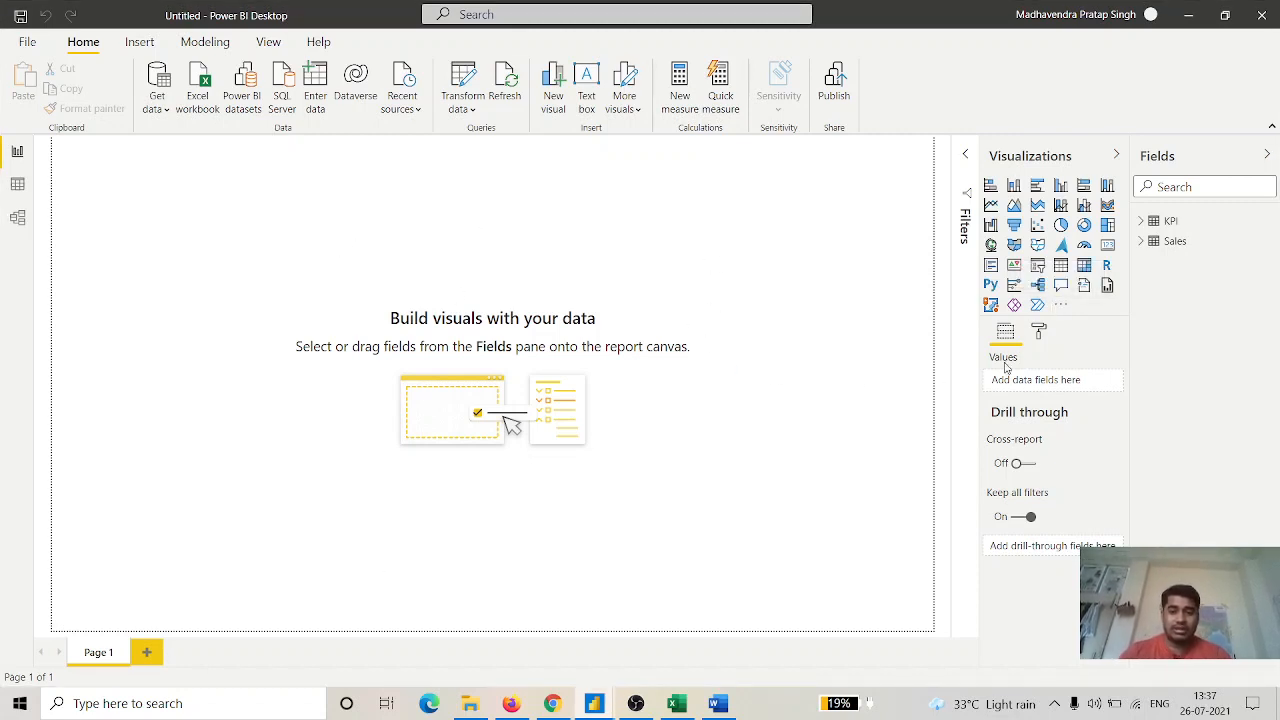
{"action": "left_click", "coordinate": [1066, 313]}
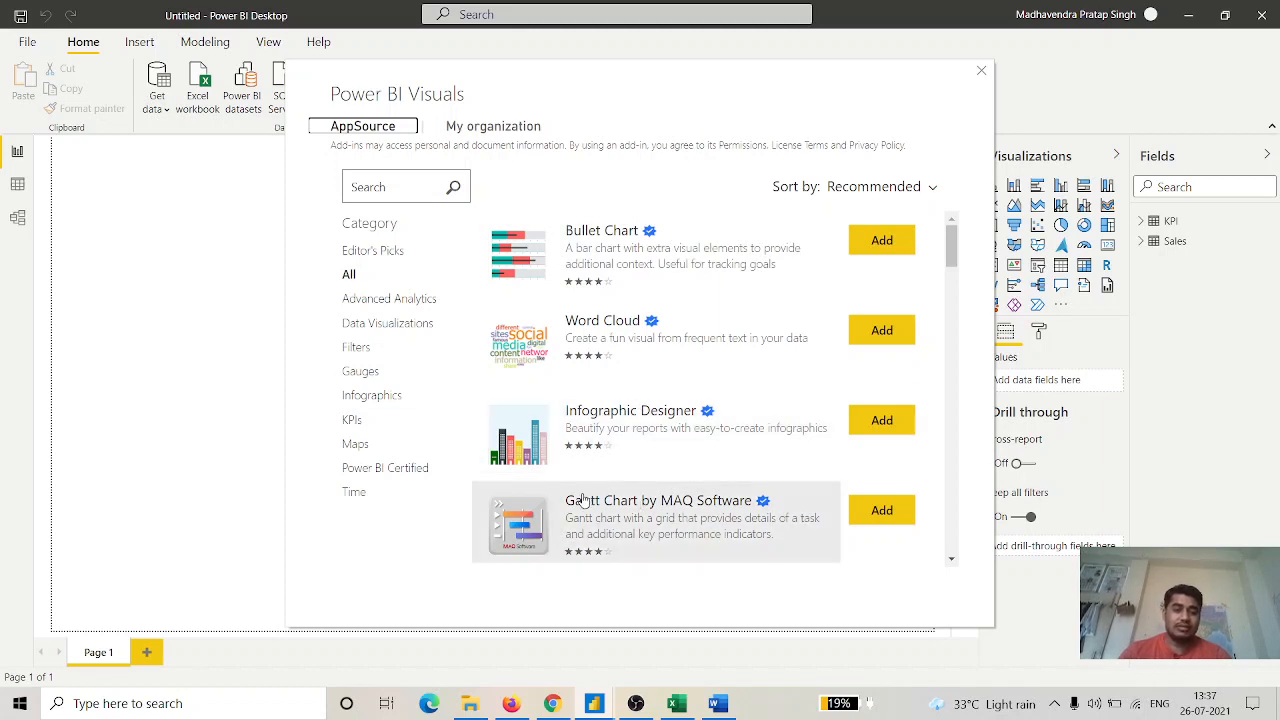
{"action": "left_click", "coordinate": [882, 420]}
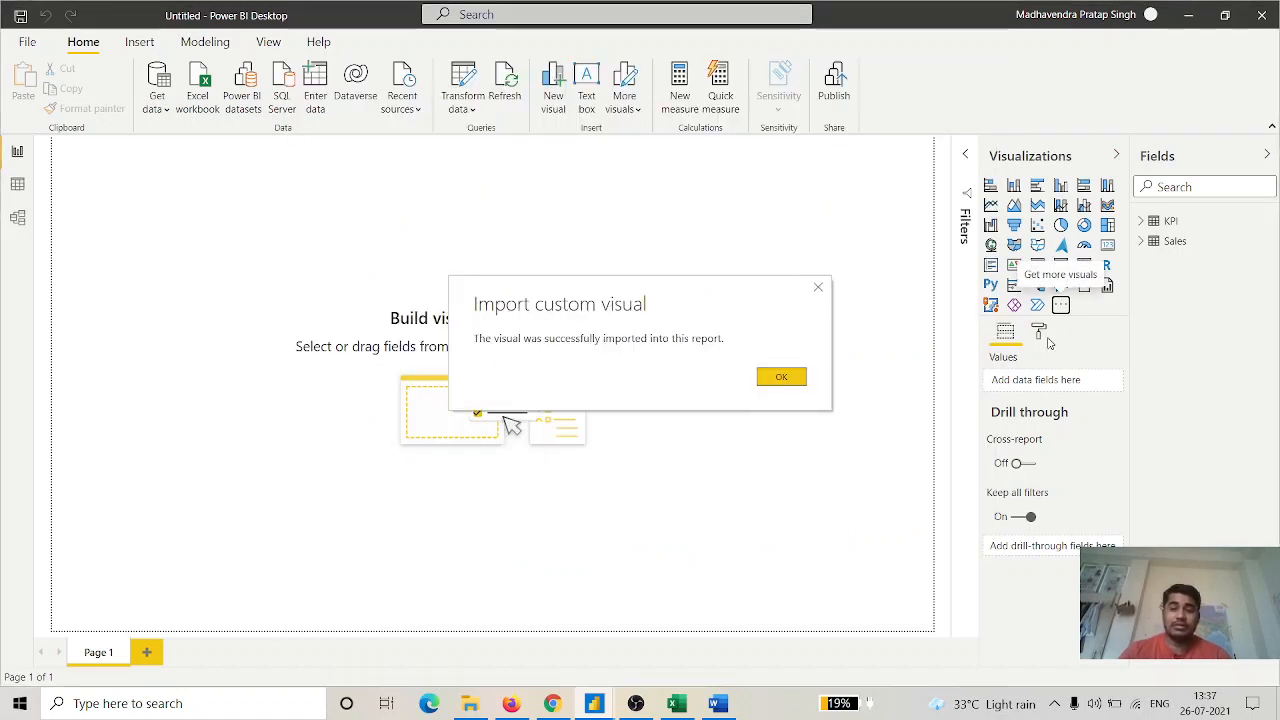
{"action": "left_click", "coordinate": [779, 377]}
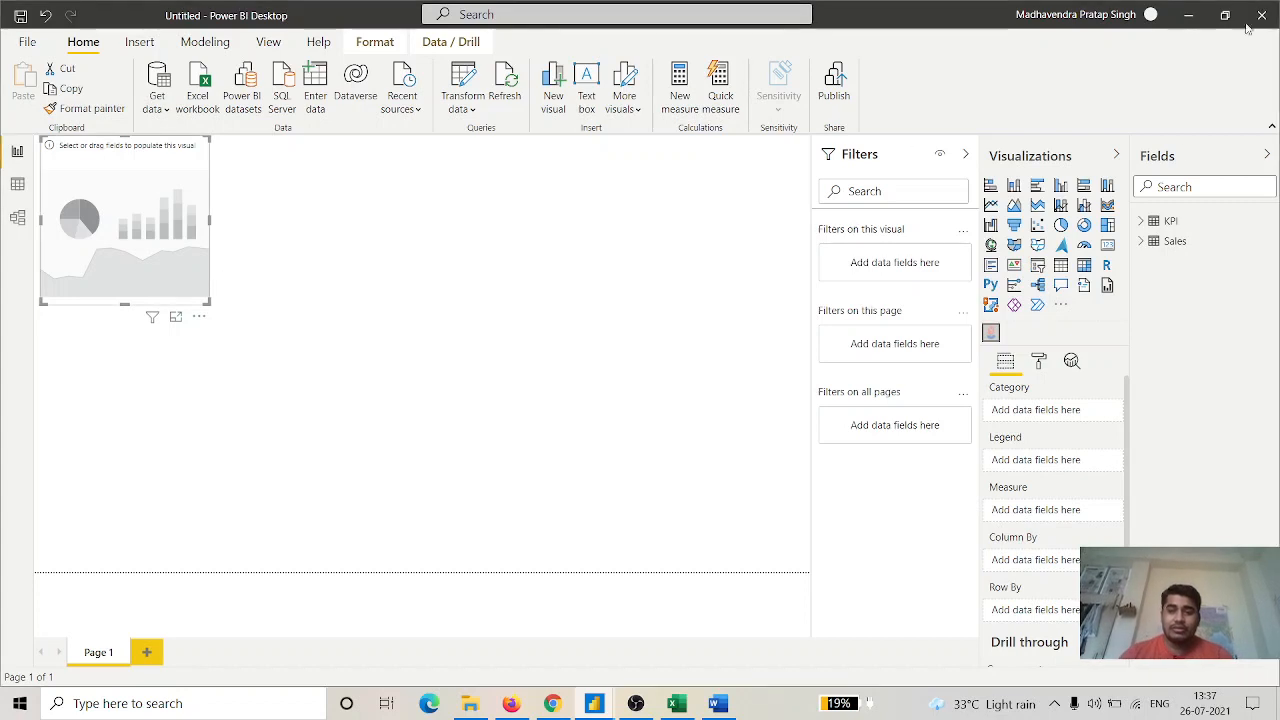
Show the KPI table's data and format its Service Level column as a percentage.
{"action": "left_click", "coordinate": [1141, 221]}
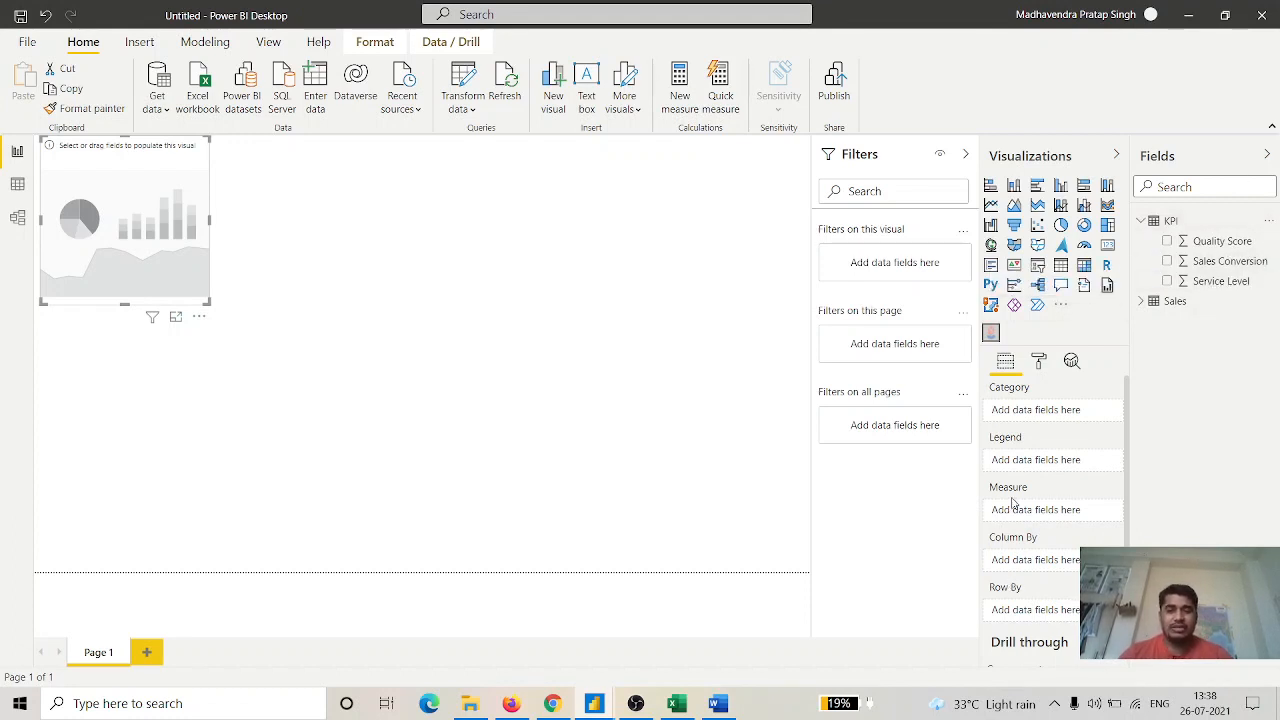
{"action": "left_click", "coordinate": [18, 184]}
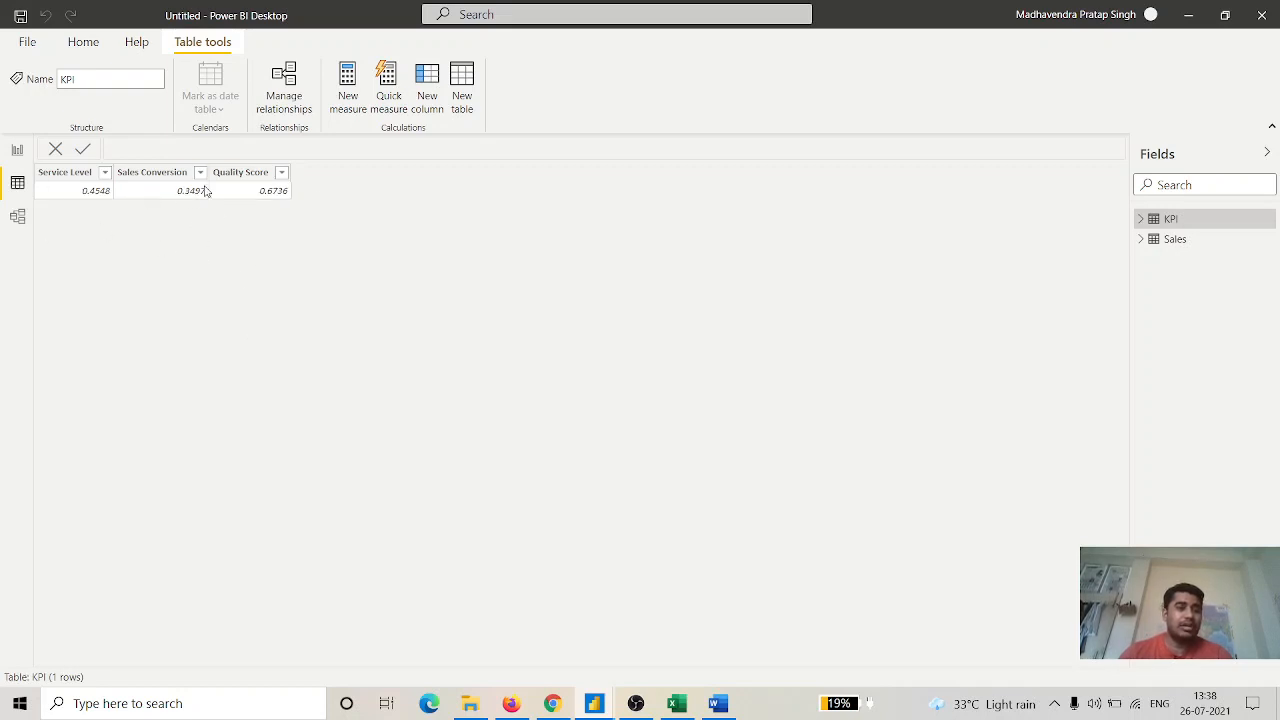
{"action": "left_click", "coordinate": [83, 42]}
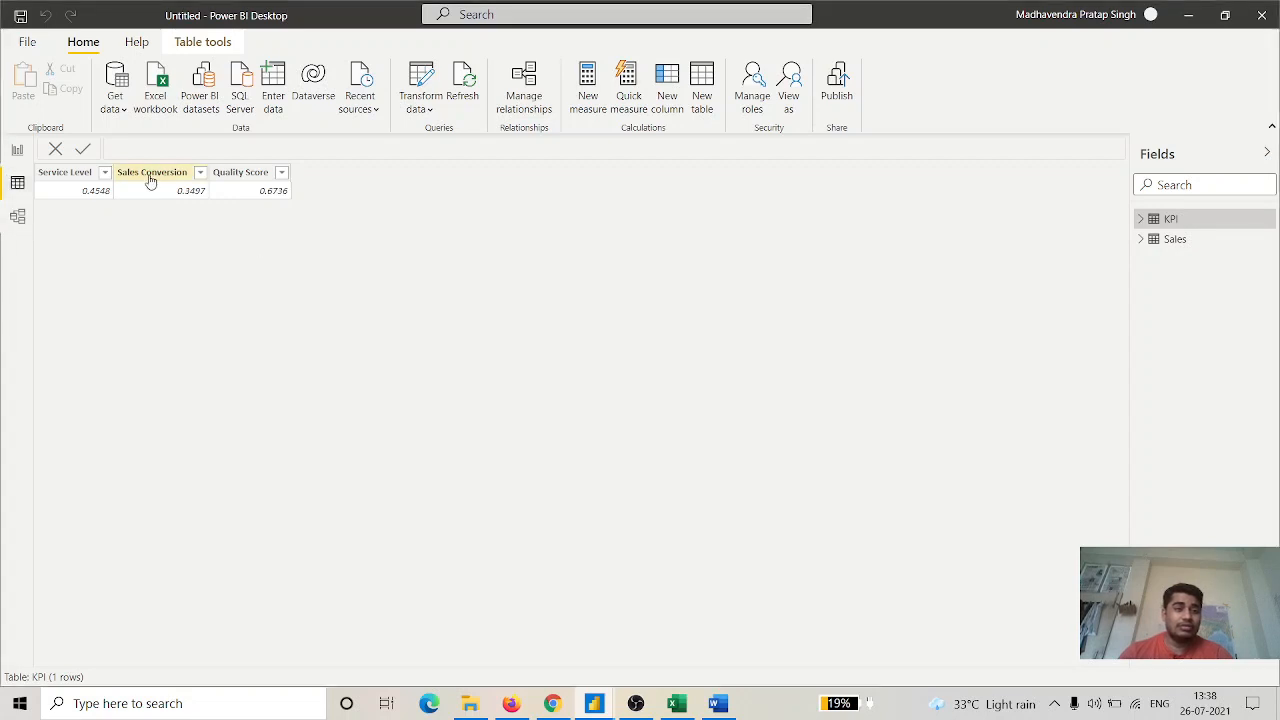
{"action": "right_click", "coordinate": [73, 182]}
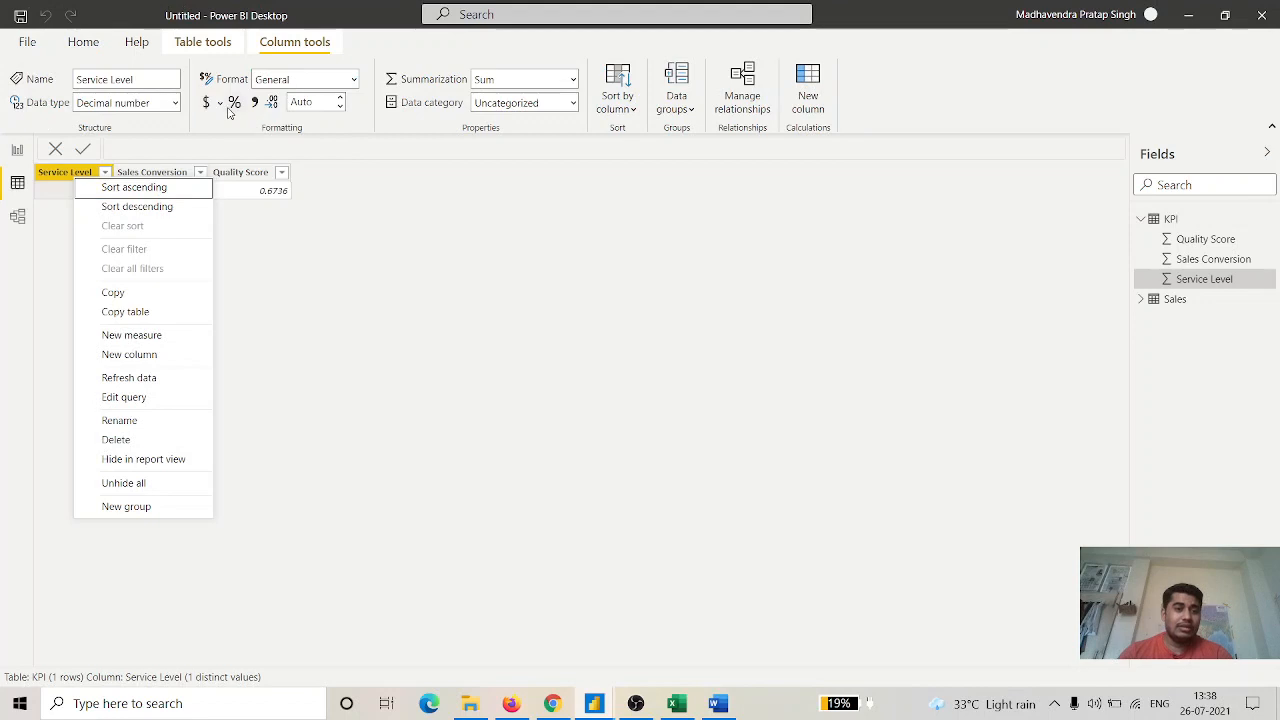
{"action": "left_click", "coordinate": [236, 107]}
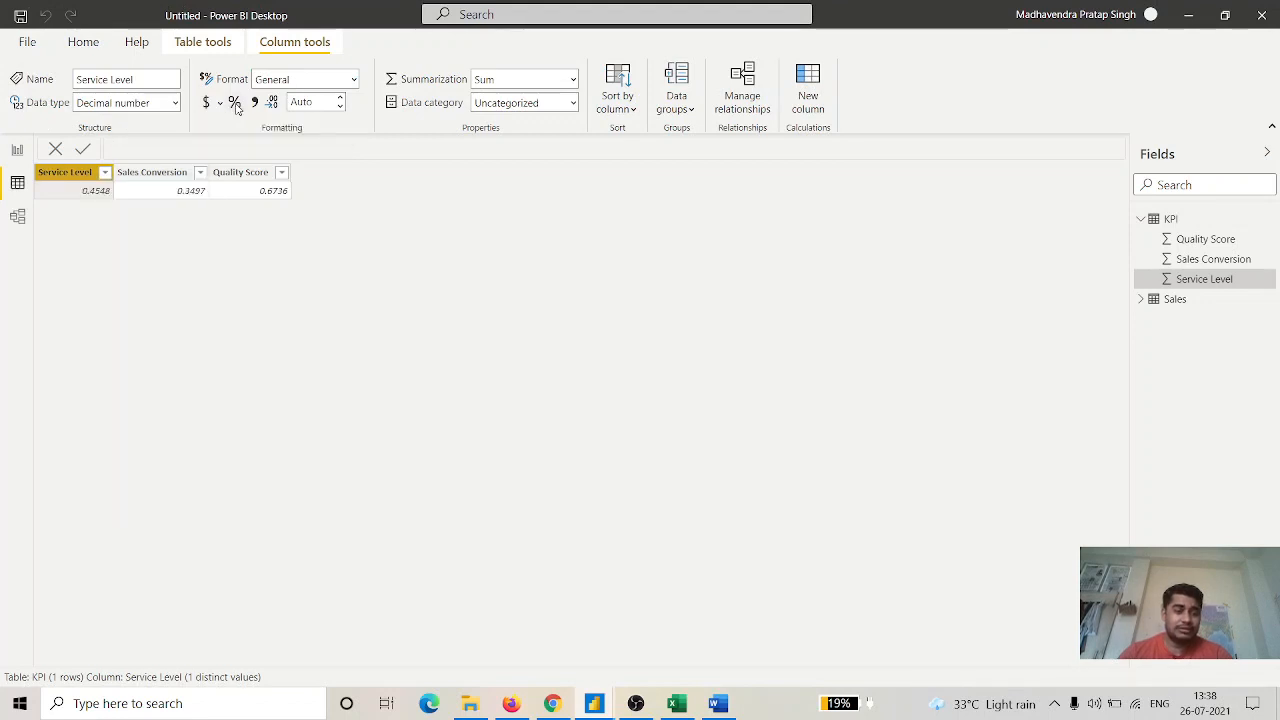
{"action": "left_click", "coordinate": [236, 107]}
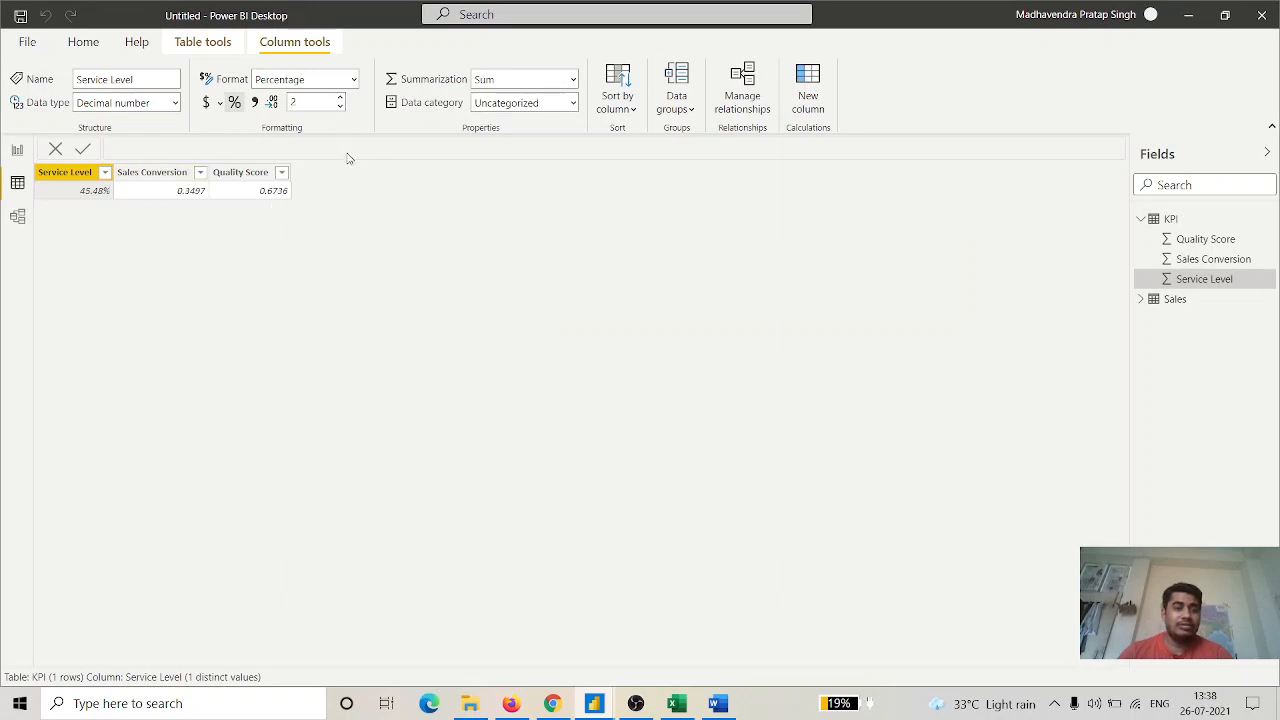
Format the KPI table's Sales Conversion and Quality Score columns as percentages.
{"action": "left_click", "coordinate": [163, 174]}
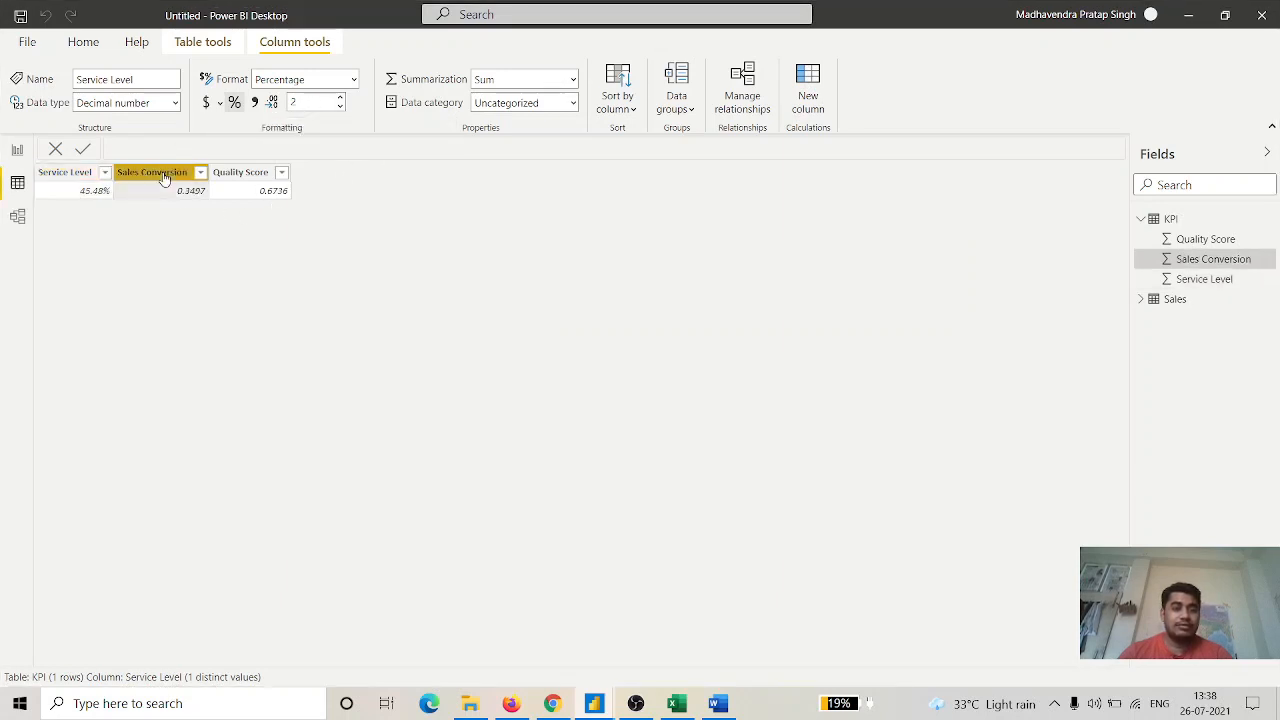
{"action": "left_click", "coordinate": [233, 110]}
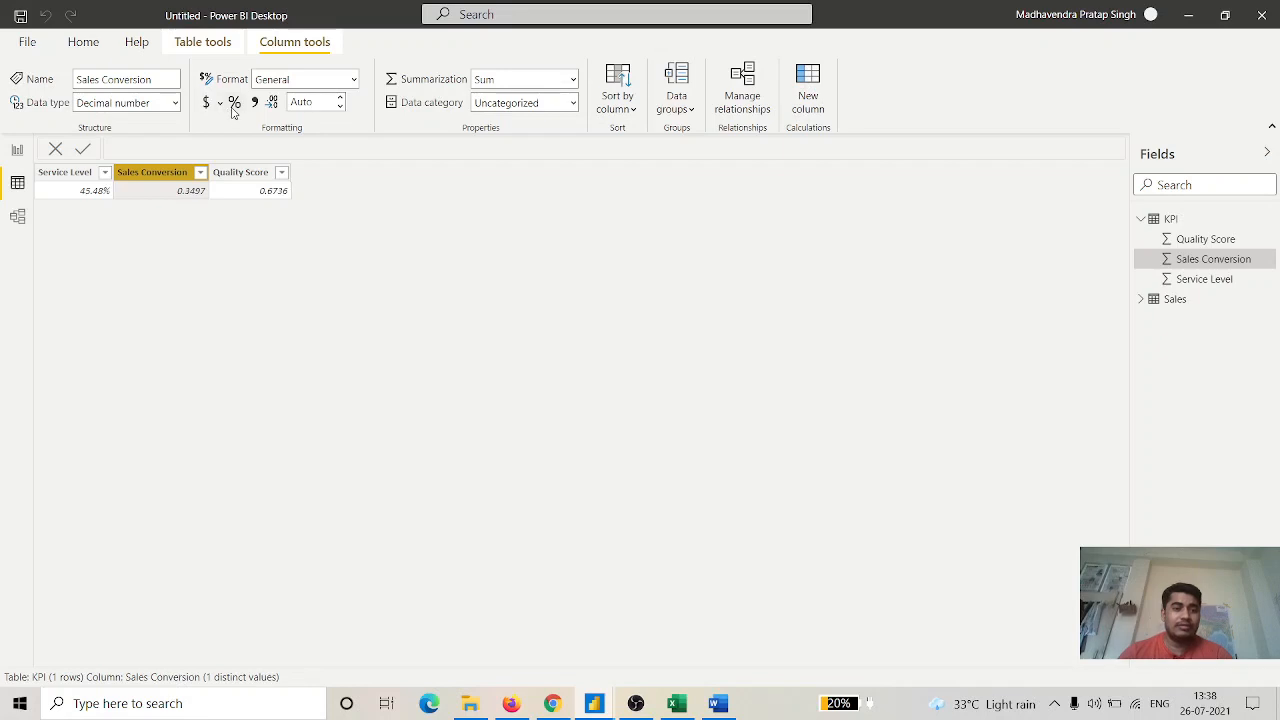
{"action": "left_click", "coordinate": [240, 174]}
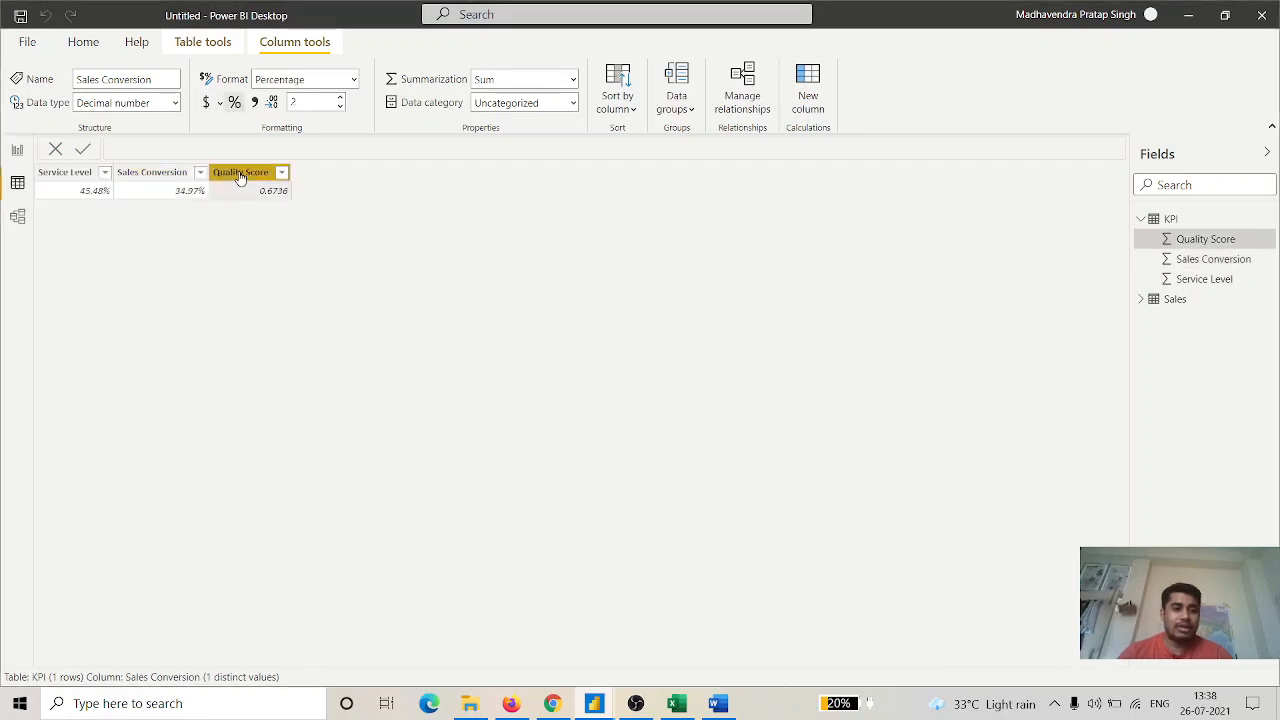
{"action": "left_click", "coordinate": [236, 103]}
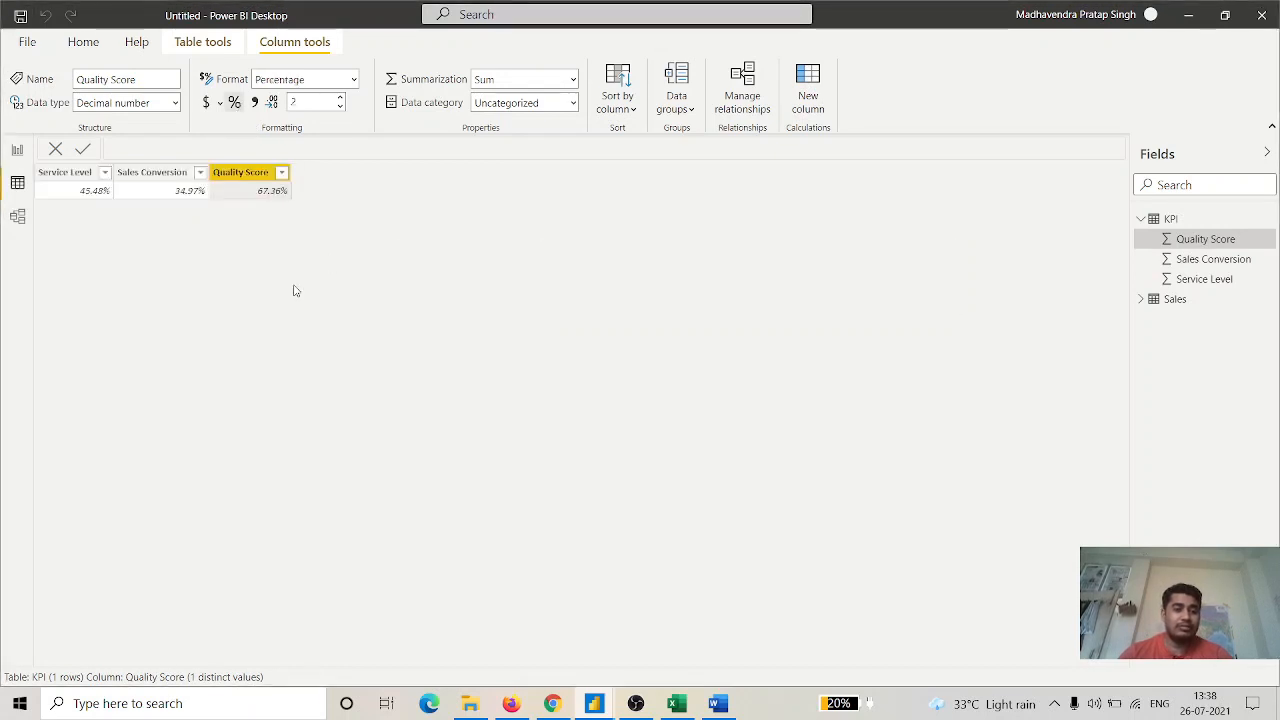
Assign Quality Score as the measure of the empty infographic visual on the report page and open its Mark Designer.
{"action": "left_click", "coordinate": [16, 151]}
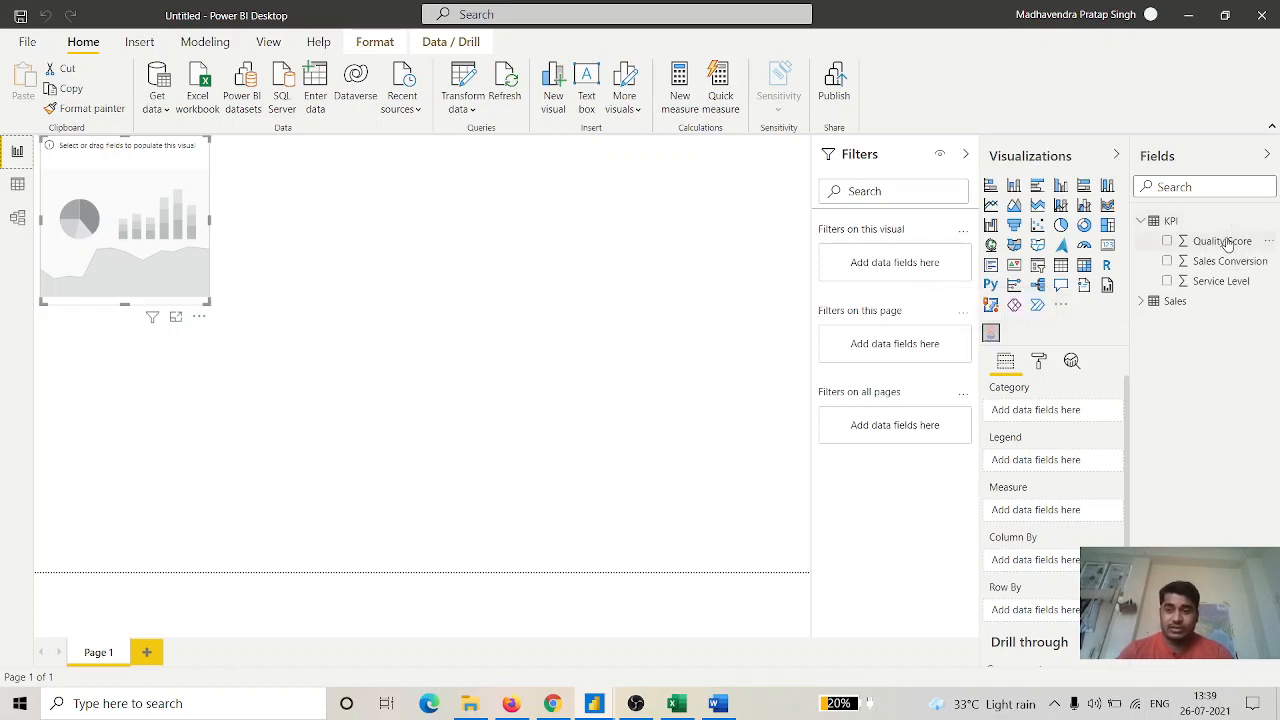
{"action": "left_click_drag", "start_coordinate": [1226, 244], "coordinate": [1070, 512]}
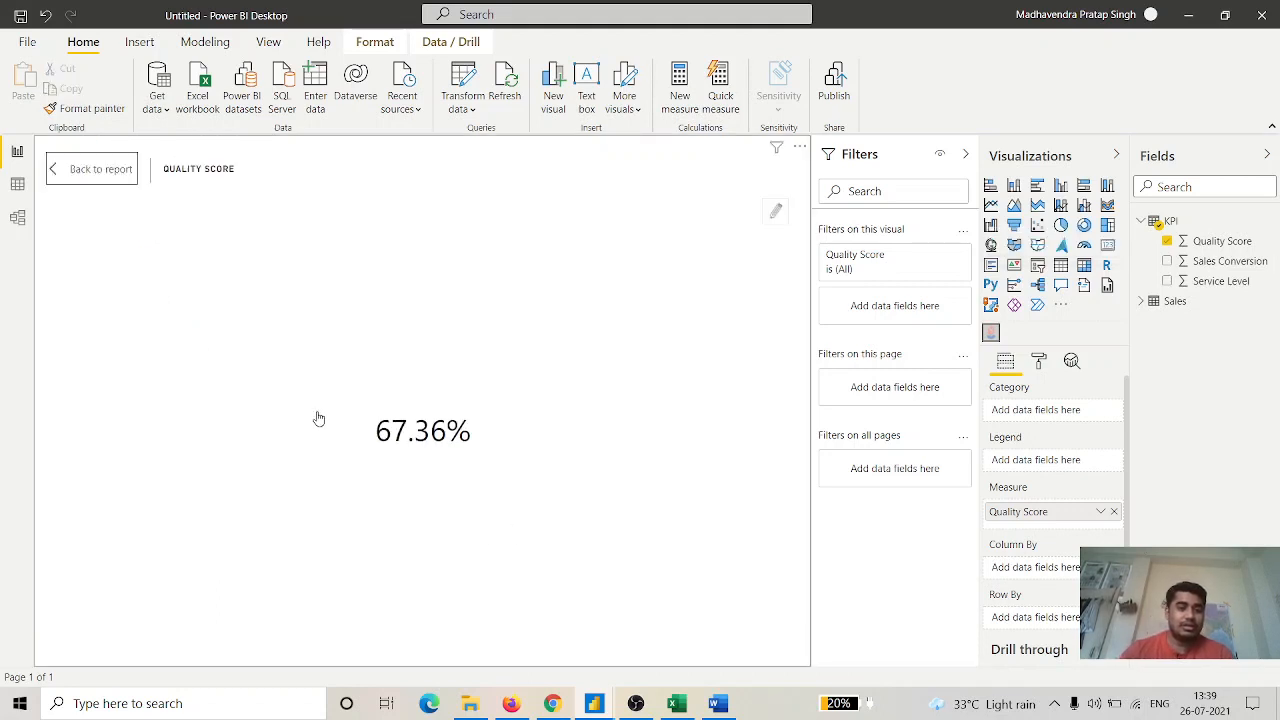
{"action": "left_click", "coordinate": [775, 217]}
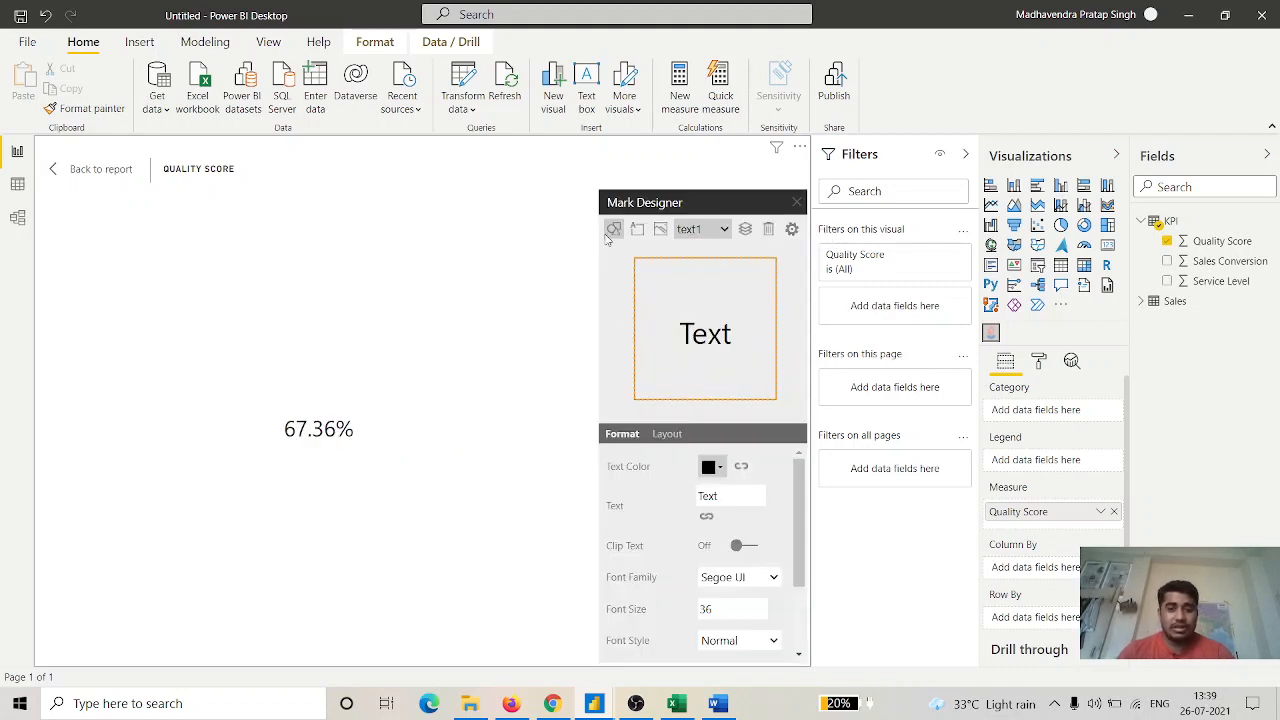
{"action": "scroll", "coordinate": [713, 548], "scroll_direction": "down", "scroll_amount": 2}
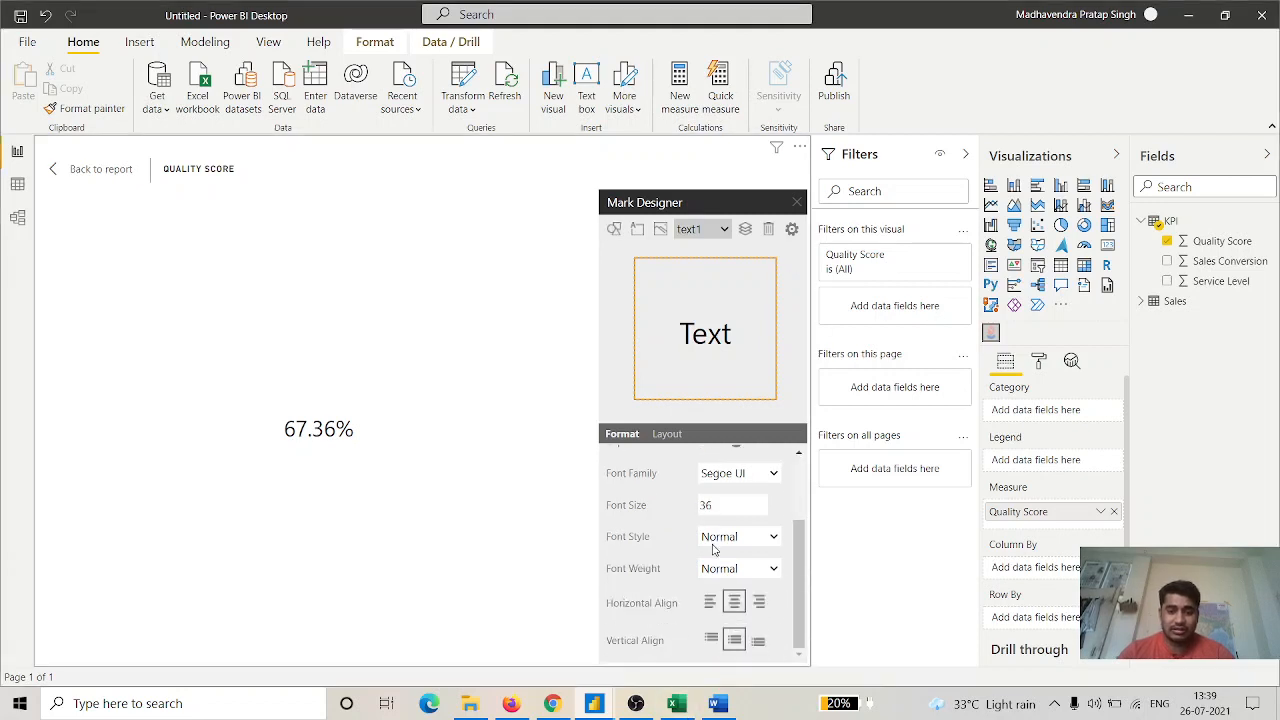
{"action": "scroll", "coordinate": [713, 548], "scroll_direction": "up", "scroll_amount": 2}
{"action": "scroll", "coordinate": [713, 548], "scroll_direction": "down", "scroll_amount": 2}
{"action": "scroll", "coordinate": [713, 548], "scroll_direction": "up", "scroll_amount": 2}
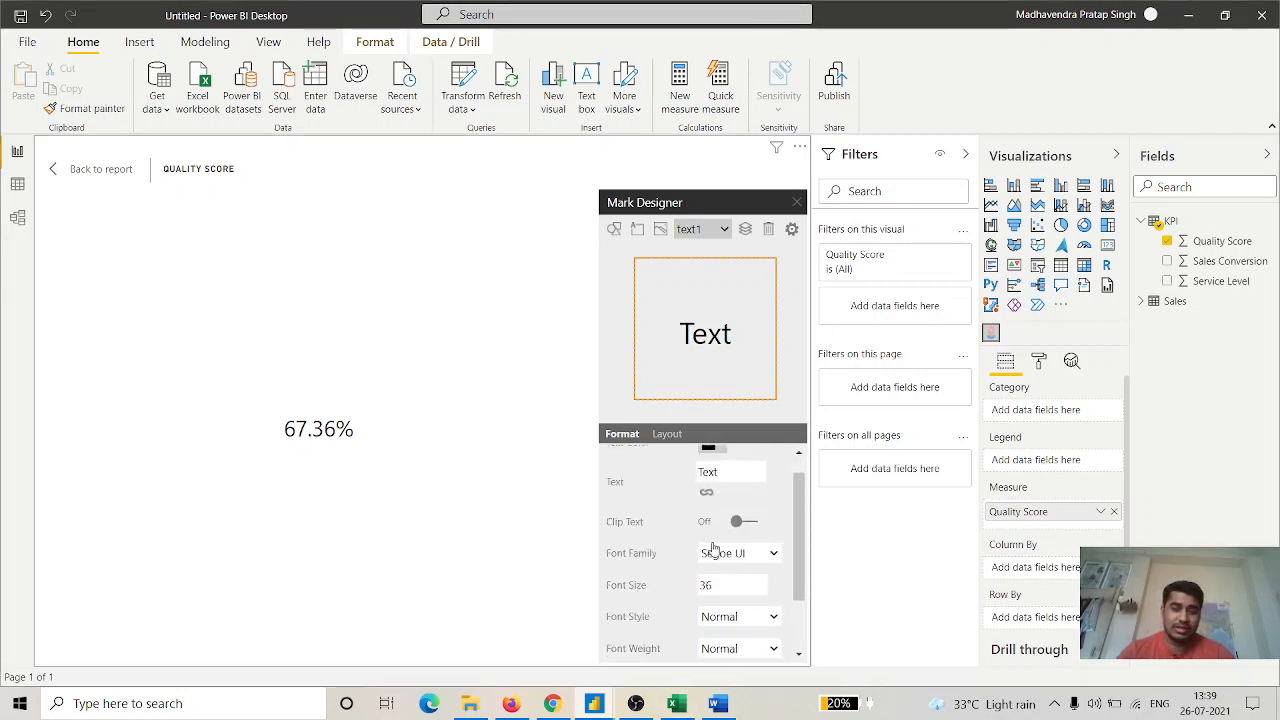
{"action": "scroll", "coordinate": [713, 548], "scroll_direction": "up", "scroll_amount": 1}
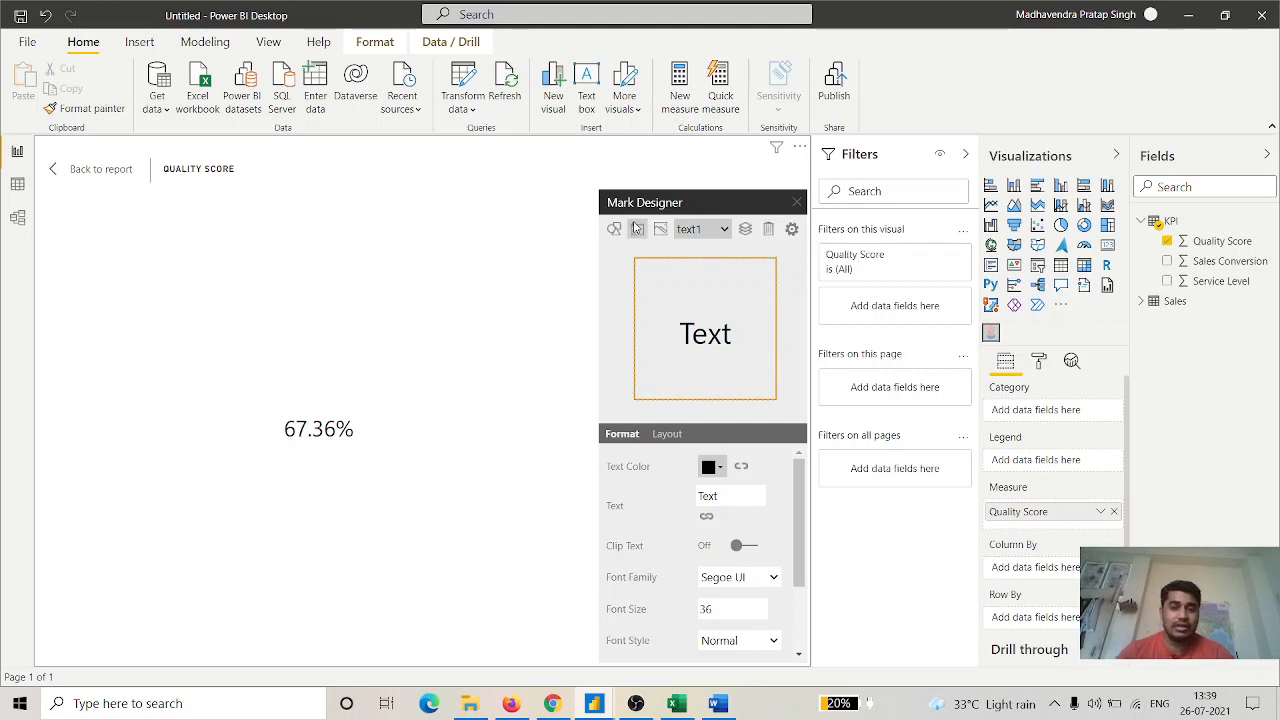
Insert the tablet shape from the Biz & Tech category into the Quality Score mark.
{"action": "left_click", "coordinate": [613, 231]}
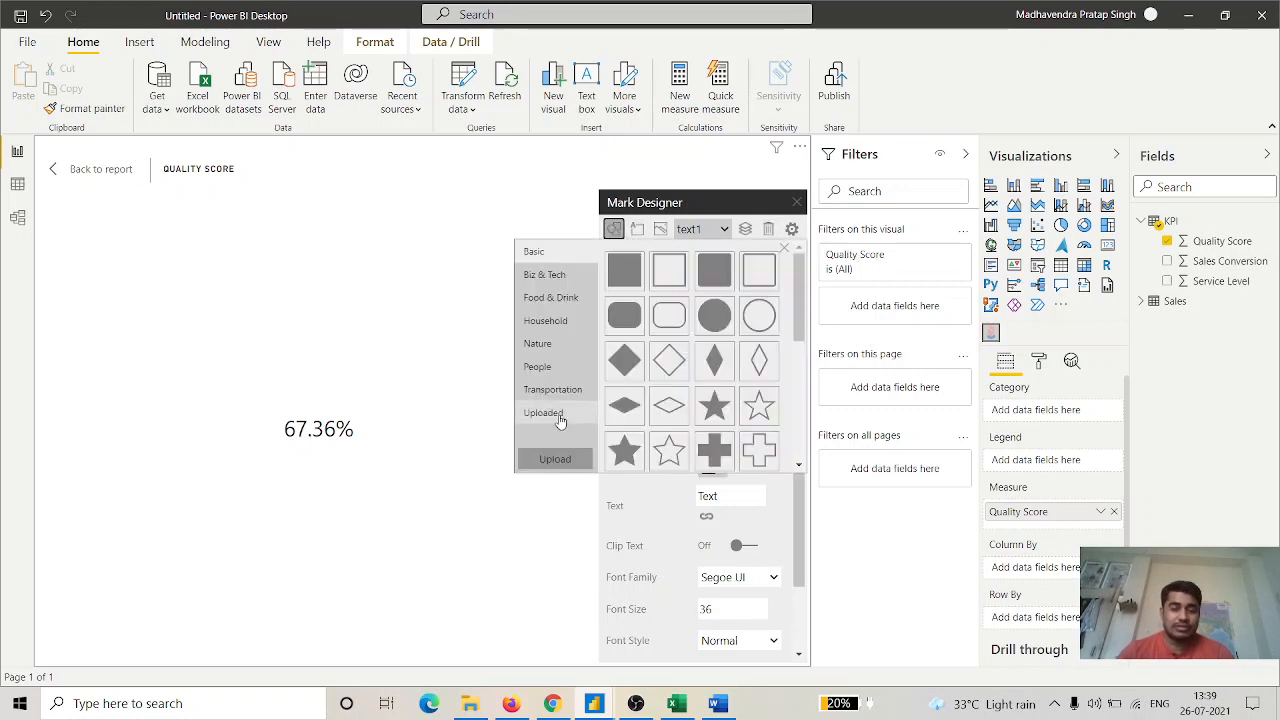
{"action": "left_click_drag", "start_coordinate": [801, 264], "coordinate": [801, 318]}
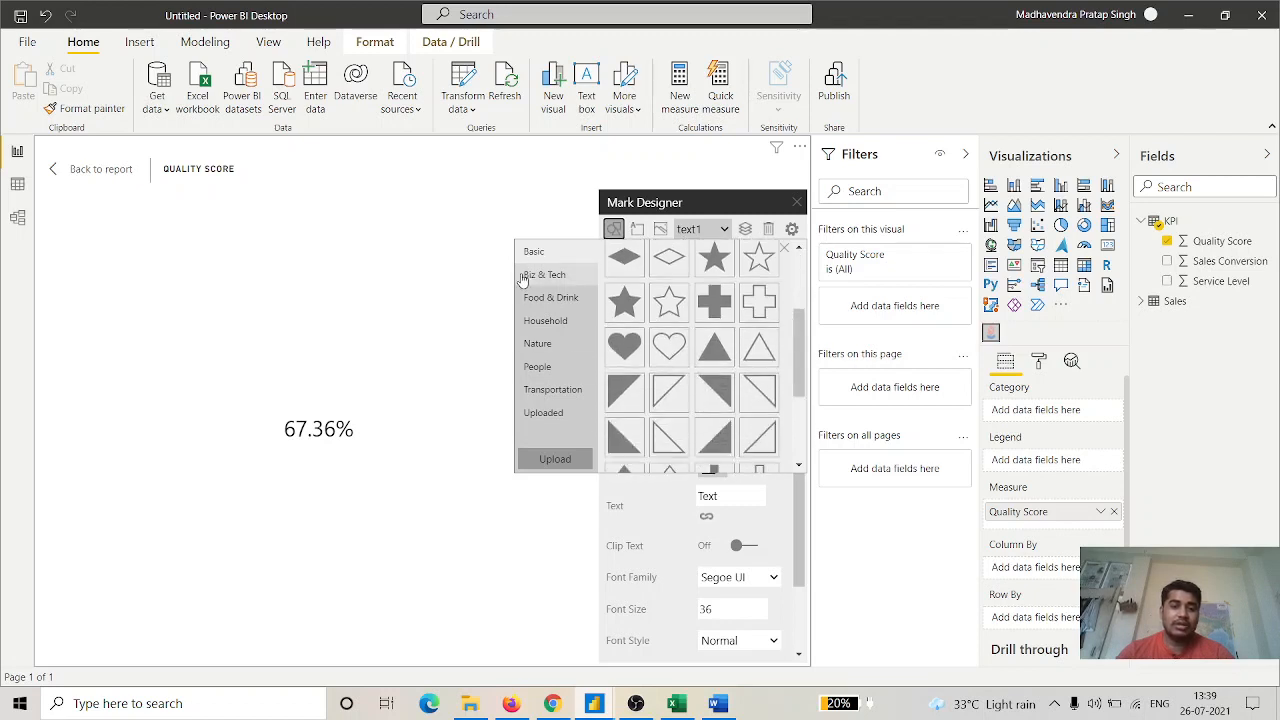
{"action": "scroll", "coordinate": [708, 380], "scroll_direction": "down", "scroll_amount": 5}
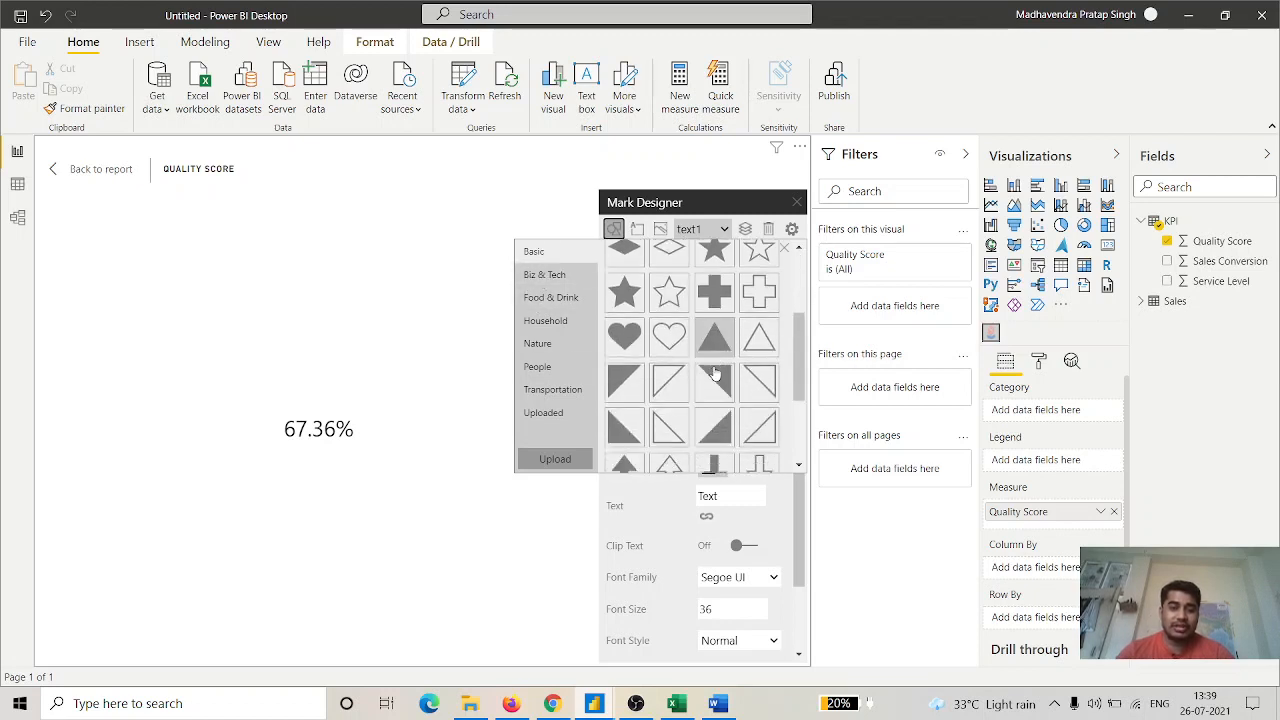
{"action": "left_click", "coordinate": [545, 281]}
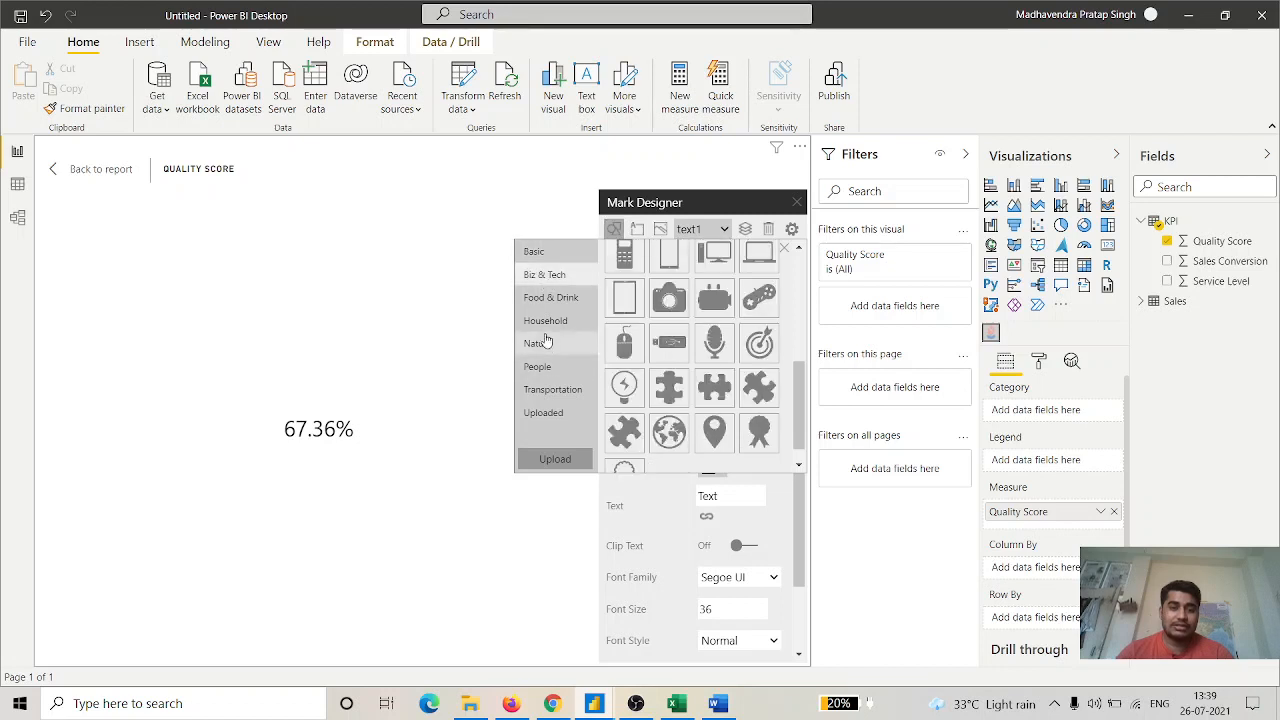
{"action": "left_click", "coordinate": [545, 298]}
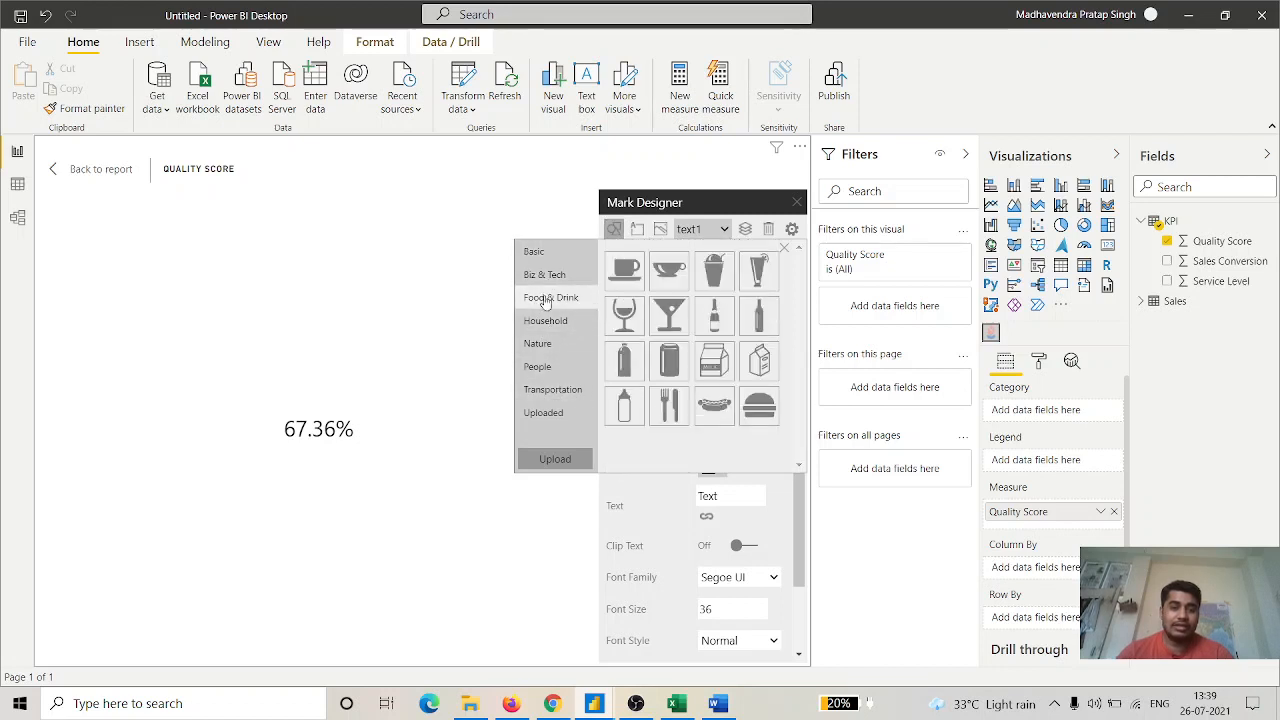
{"action": "left_click", "coordinate": [530, 276]}
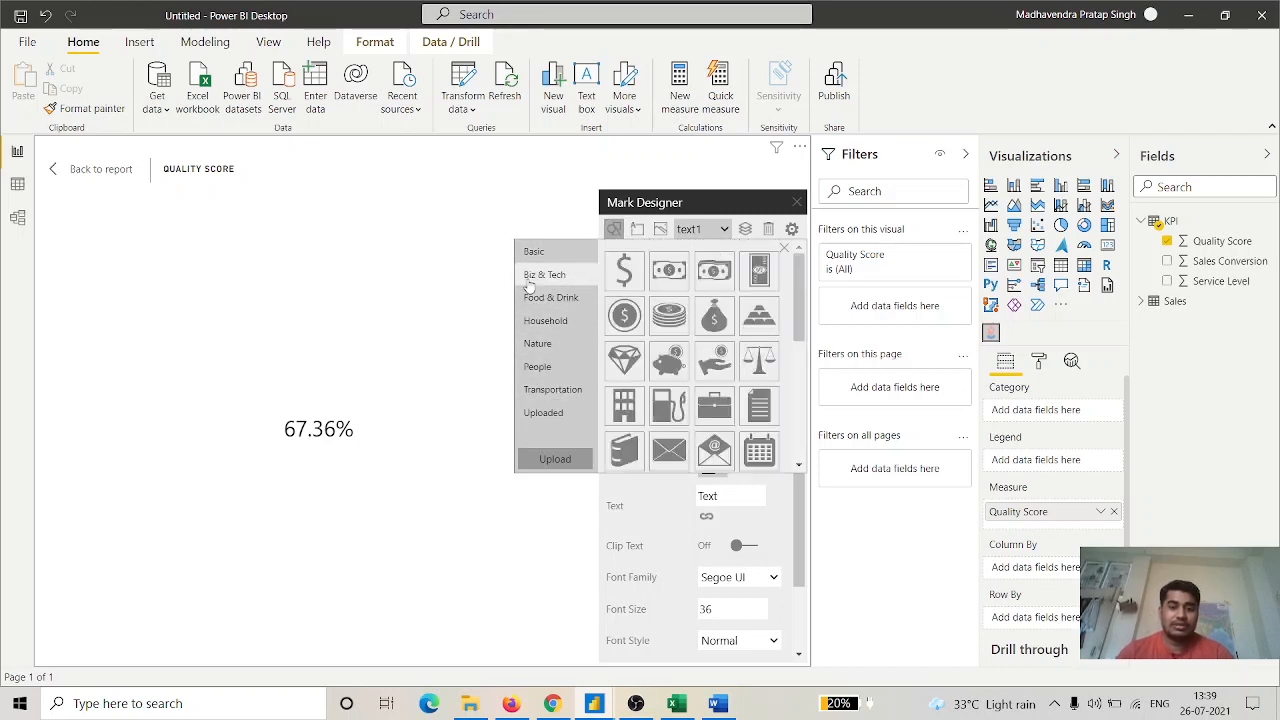
{"action": "scroll", "coordinate": [714, 390], "scroll_direction": "down", "scroll_amount": 3}
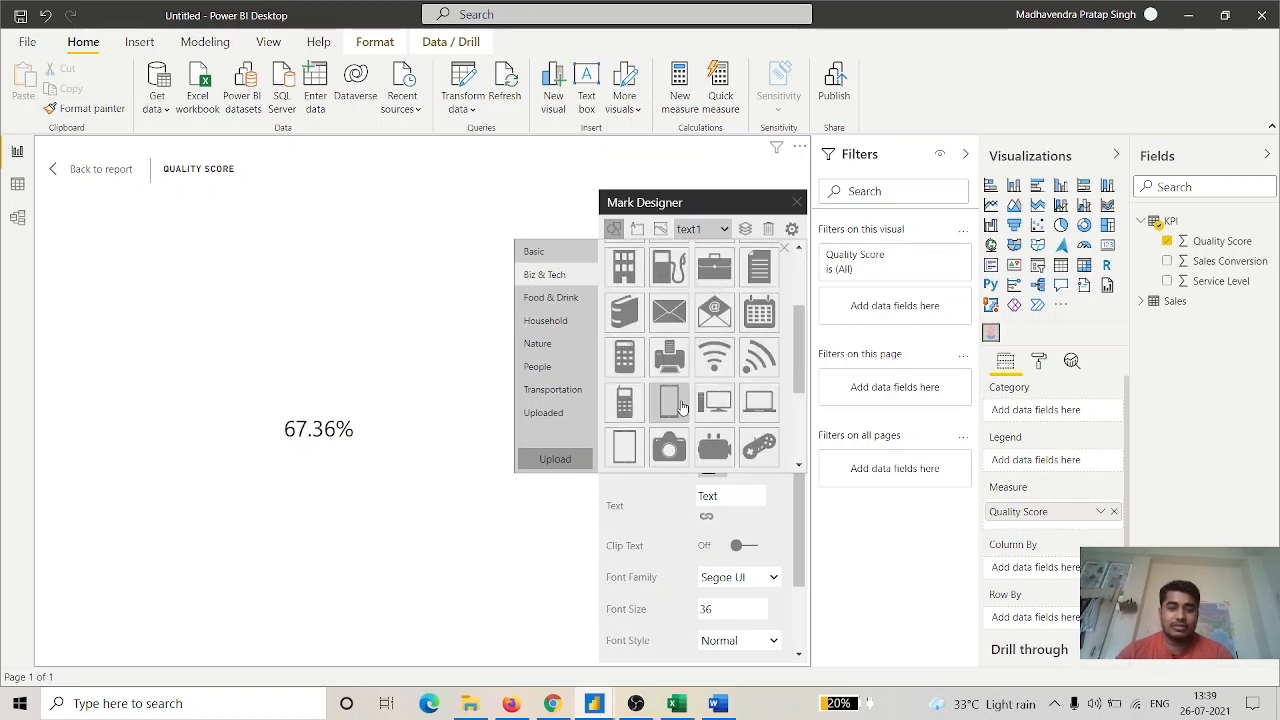
{"action": "left_click", "coordinate": [672, 403]}
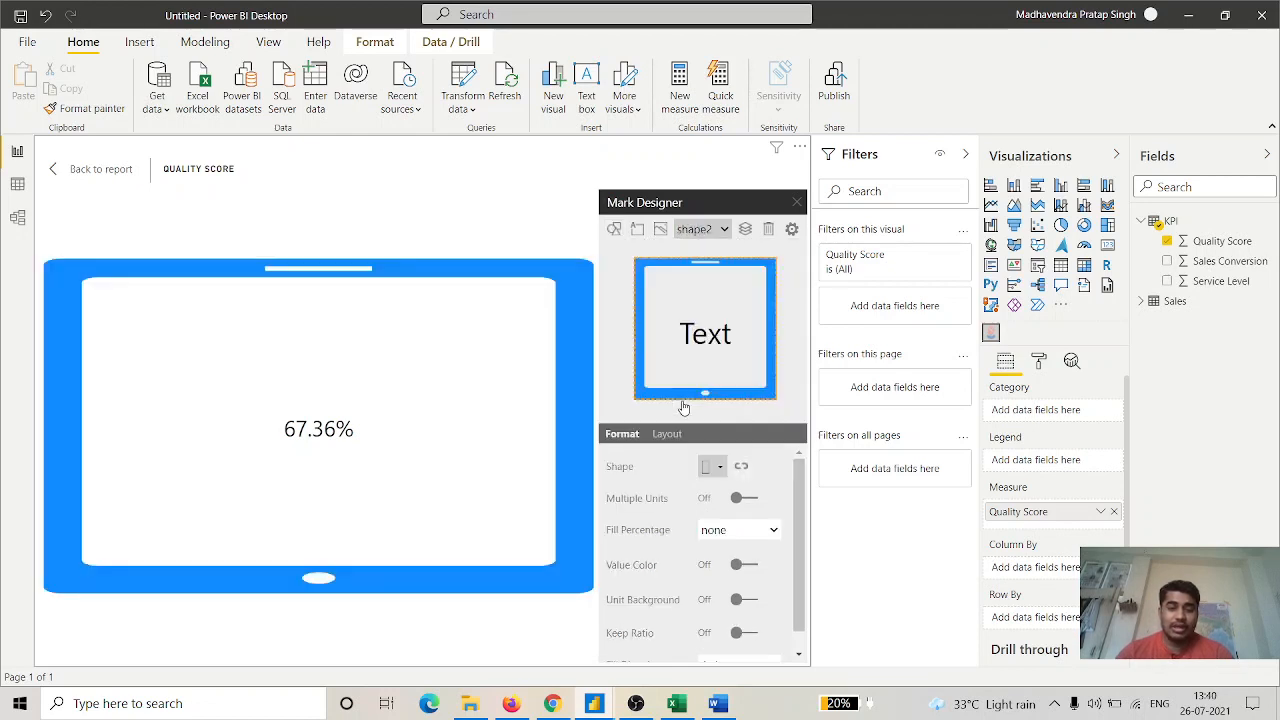
Add the wide outlined diamond from the Basic shapes over the tablet in the Quality Score mark.
{"action": "left_click", "coordinate": [615, 232]}
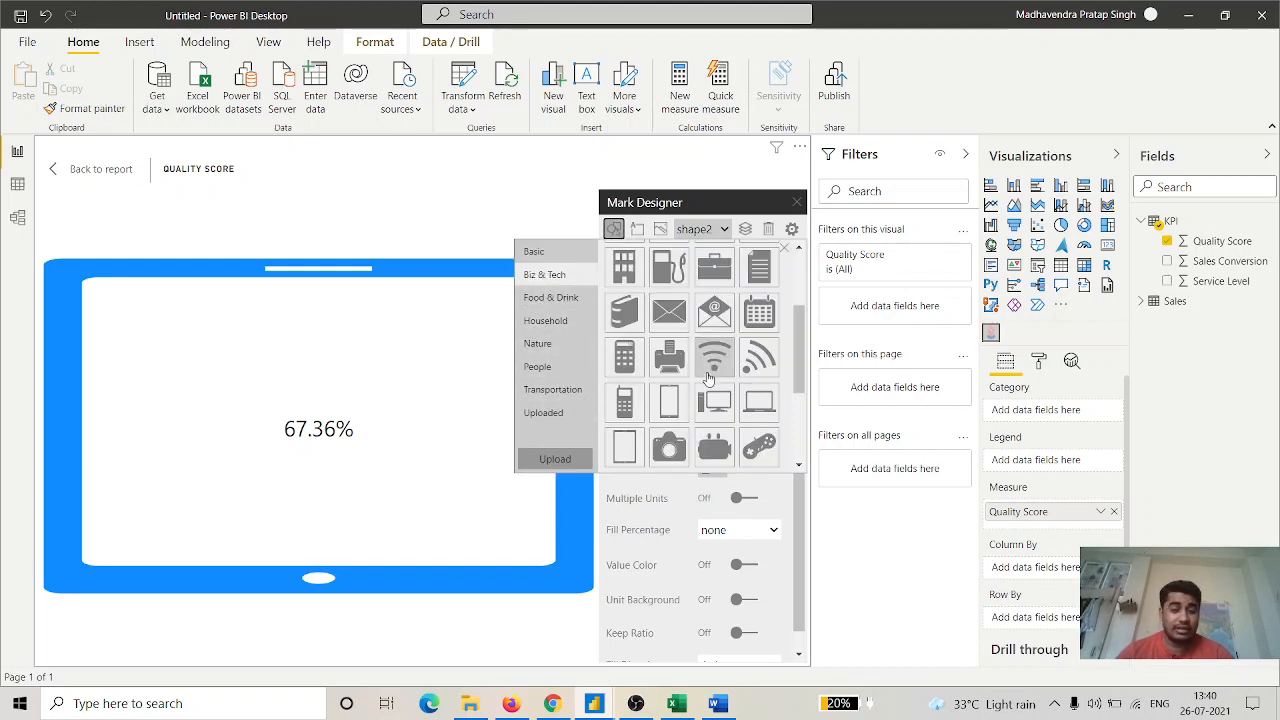
{"action": "left_click", "coordinate": [534, 252]}
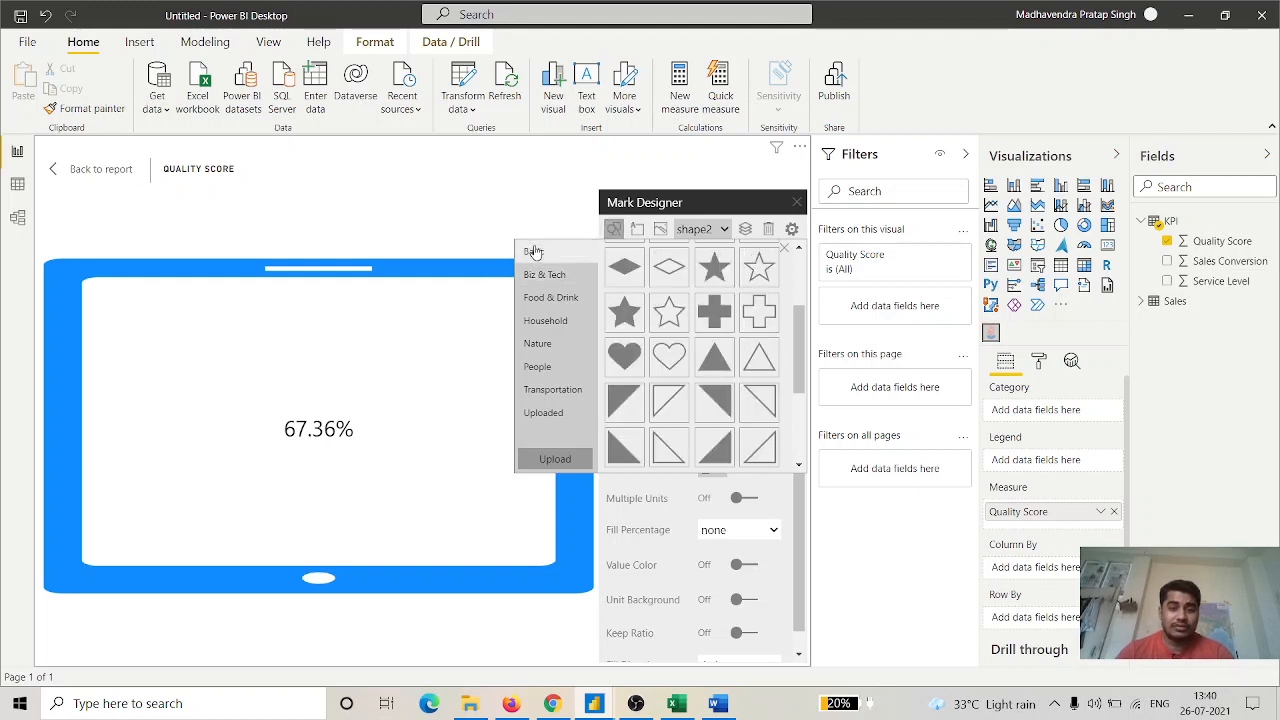
{"action": "left_click", "coordinate": [669, 266]}
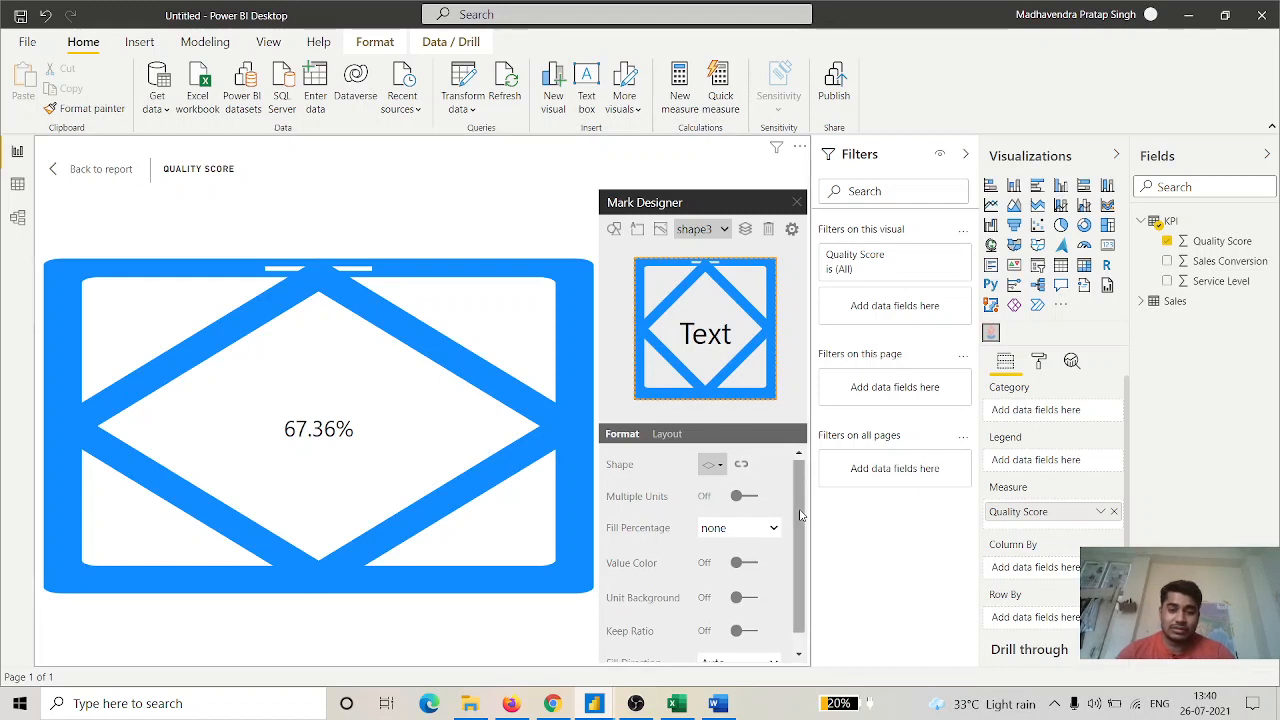
Set the diamond's fill percentage to Quality Score with a maximum value of 1.
{"action": "scroll", "coordinate": [800, 513], "scroll_direction": "down", "scroll_amount": 1}
{"action": "scroll", "coordinate": [780, 505], "scroll_direction": "up", "scroll_amount": 1}
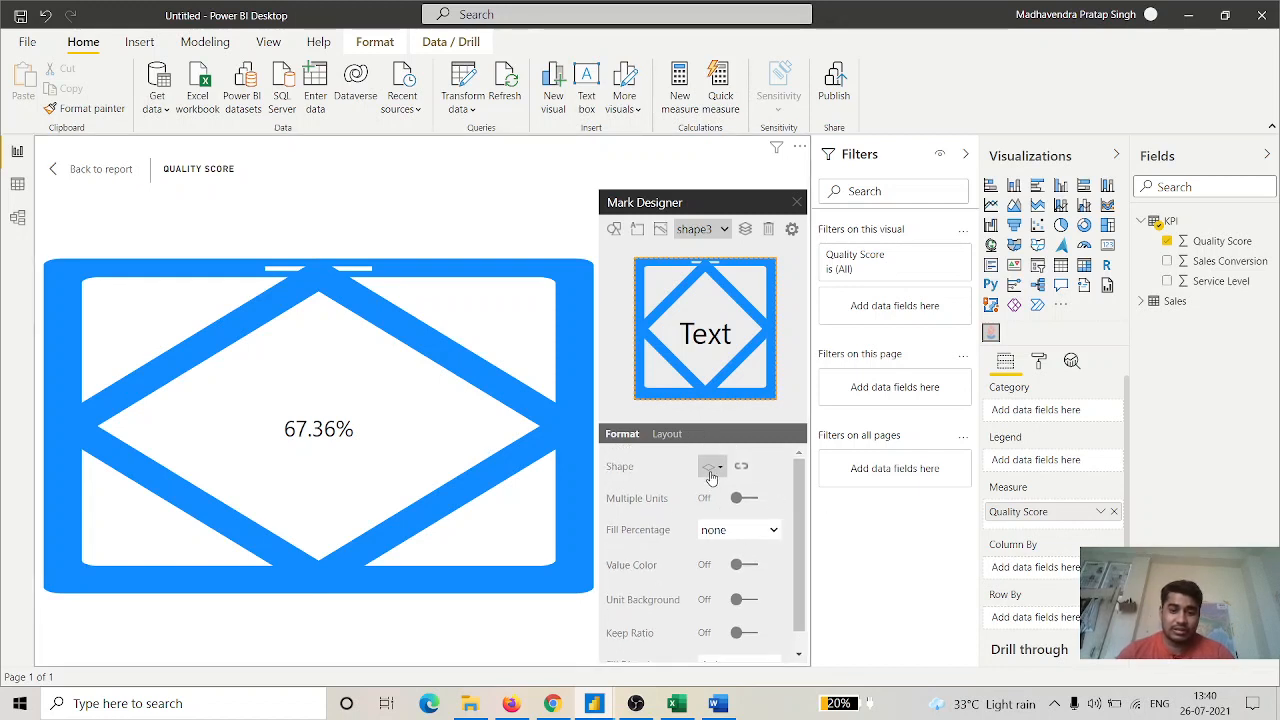
{"action": "left_click", "coordinate": [775, 529]}
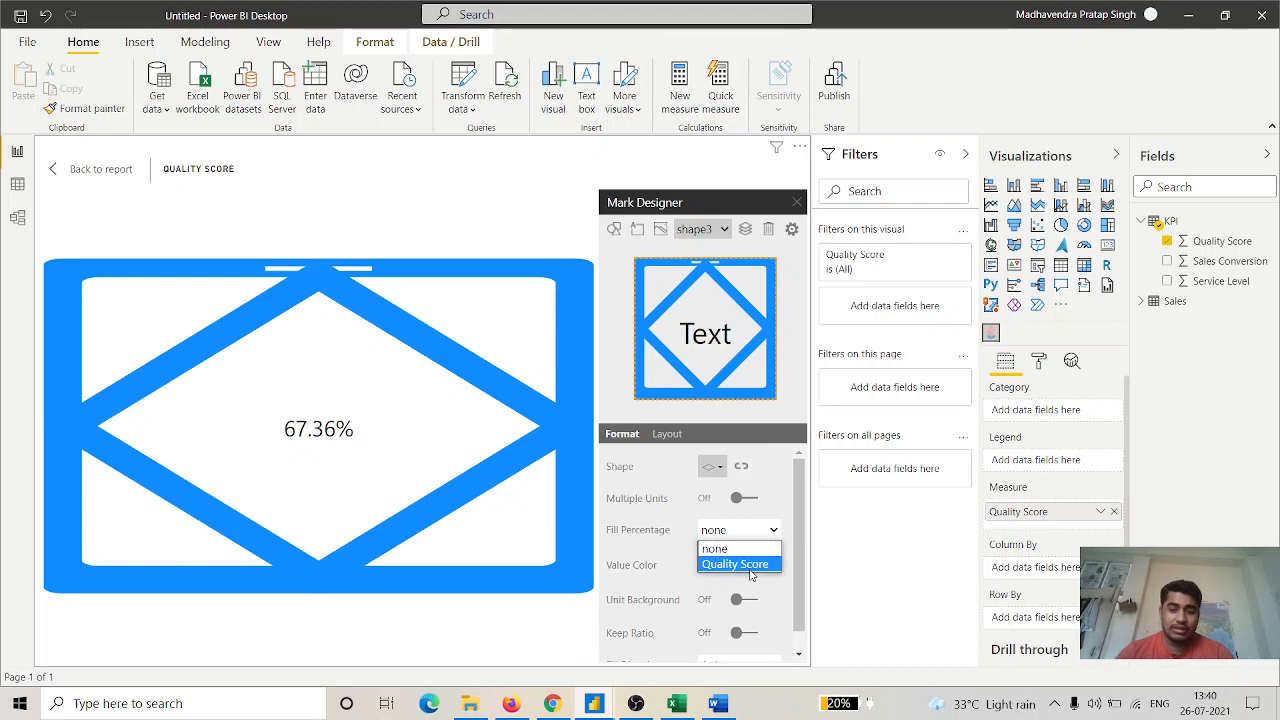
{"action": "left_click", "coordinate": [751, 565]}
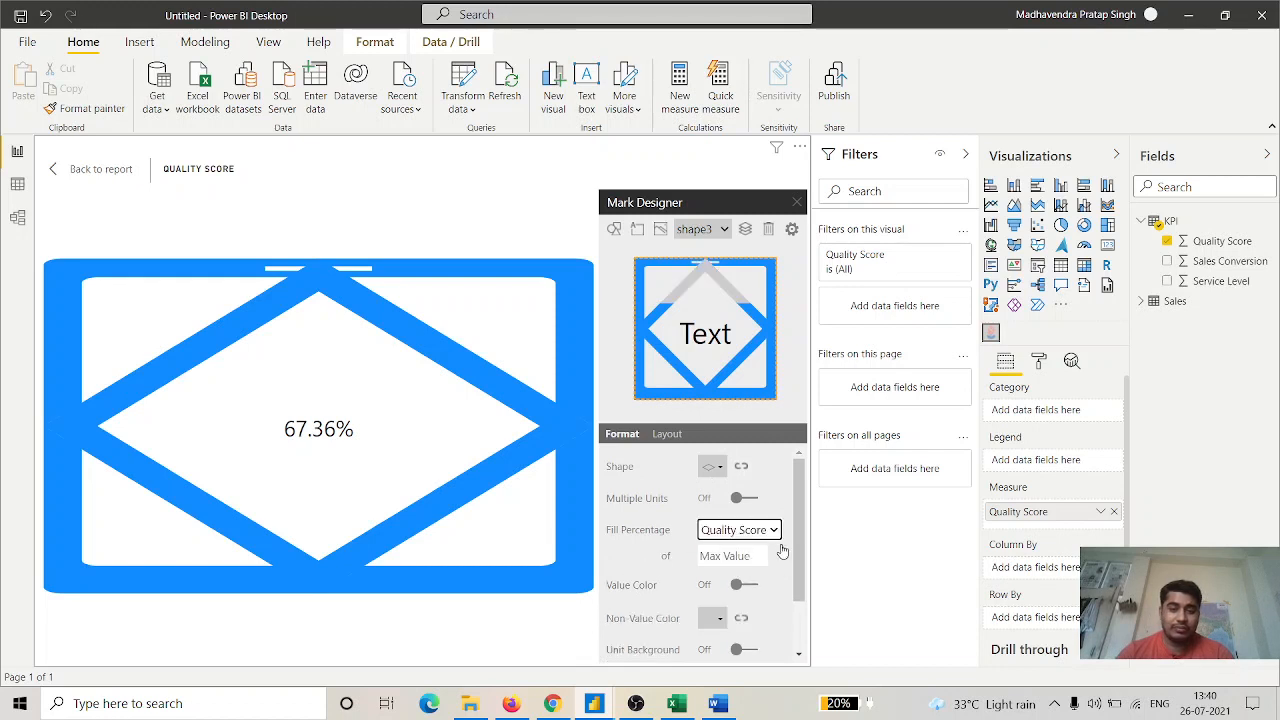
{"action": "left_click", "coordinate": [730, 556]}
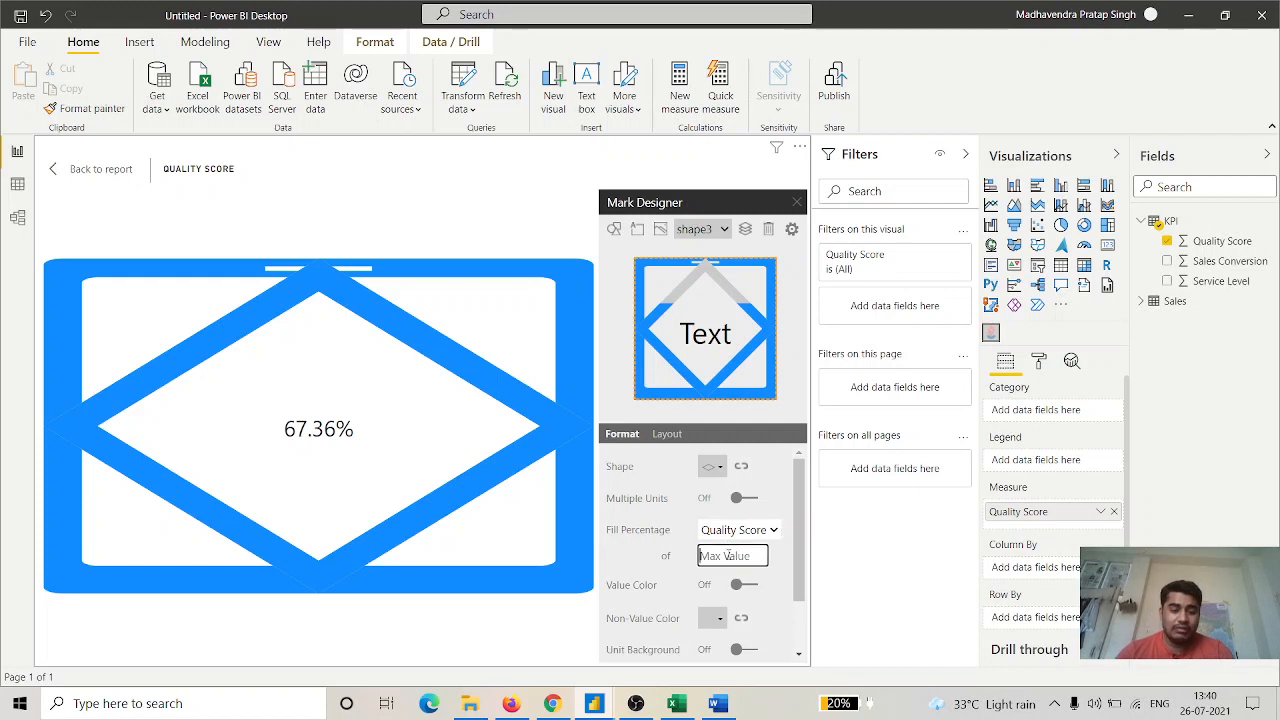
{"action": "type", "text": "1"}
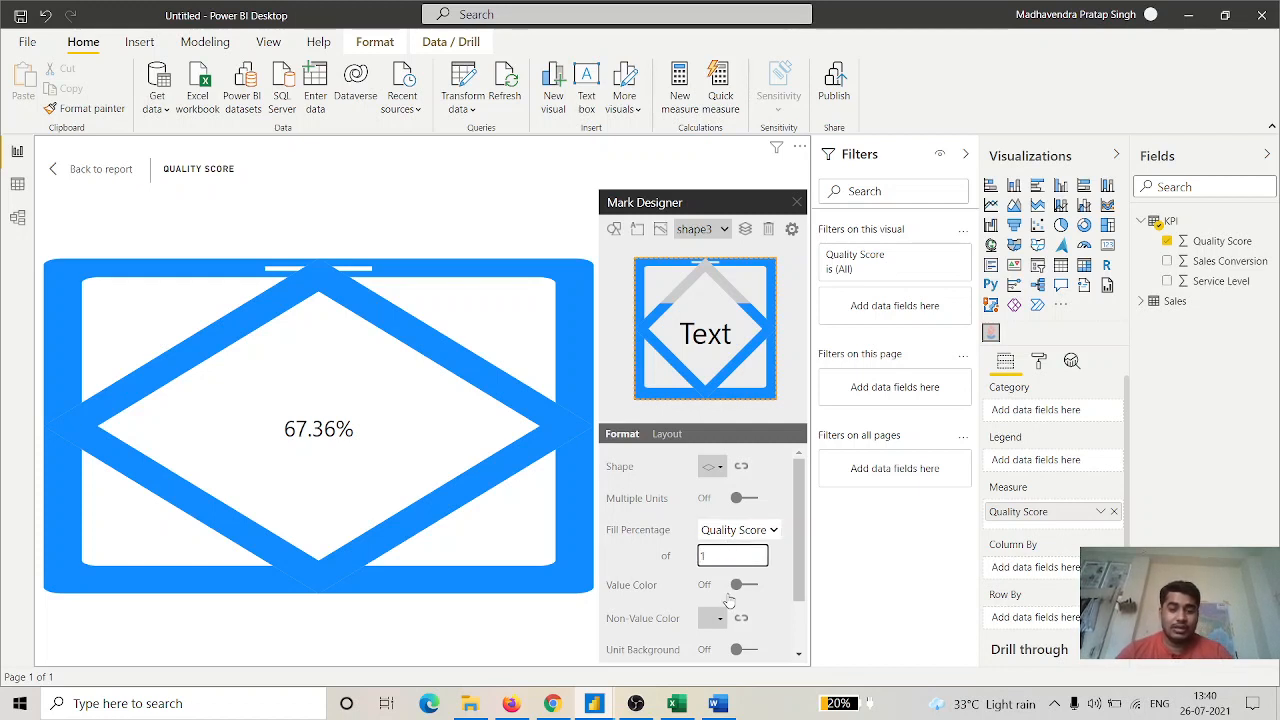
{"action": "key", "text": "Return"}
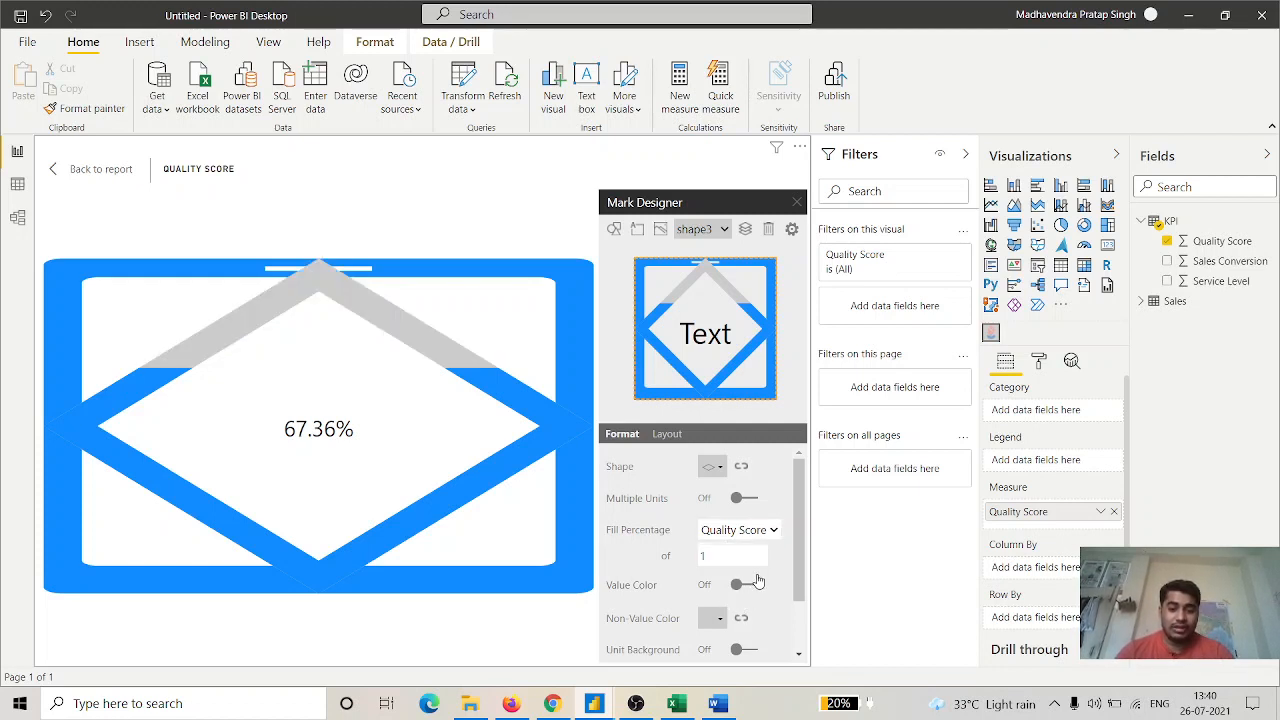
Turn on the diamond's value color and set its non-value color to #9999FF.
{"action": "left_click", "coordinate": [748, 586]}
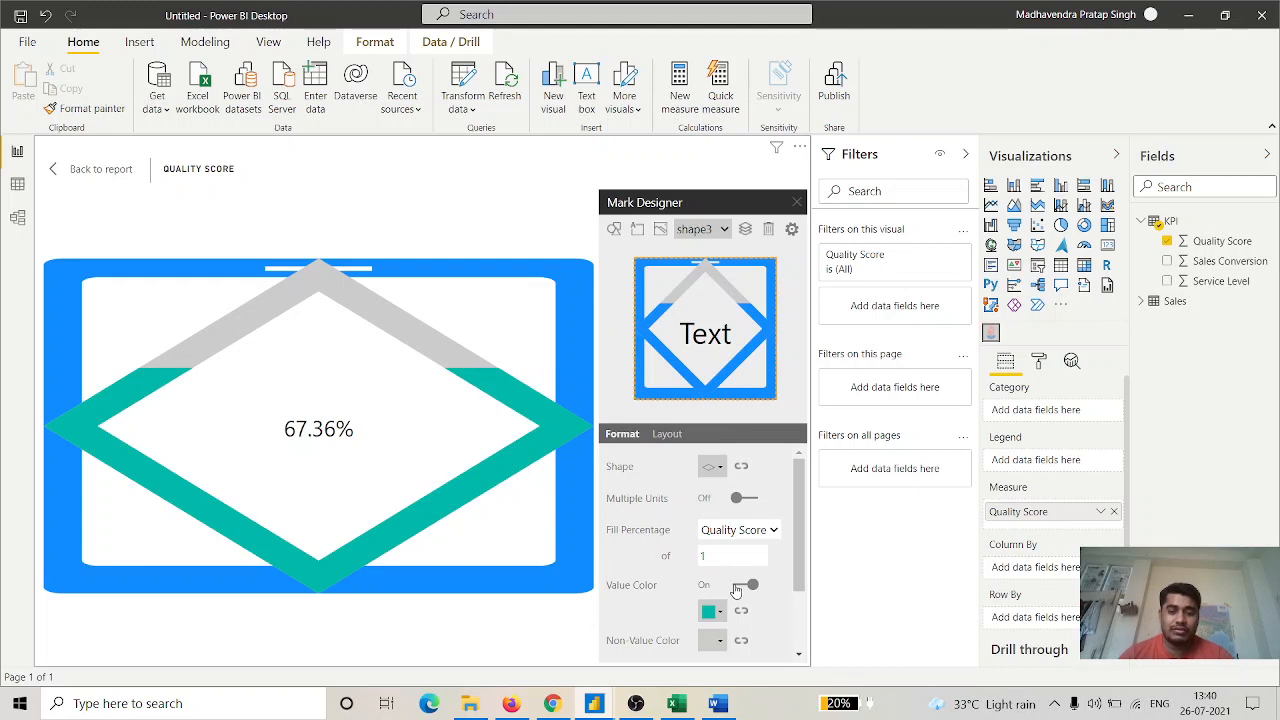
{"action": "left_click", "coordinate": [712, 640]}
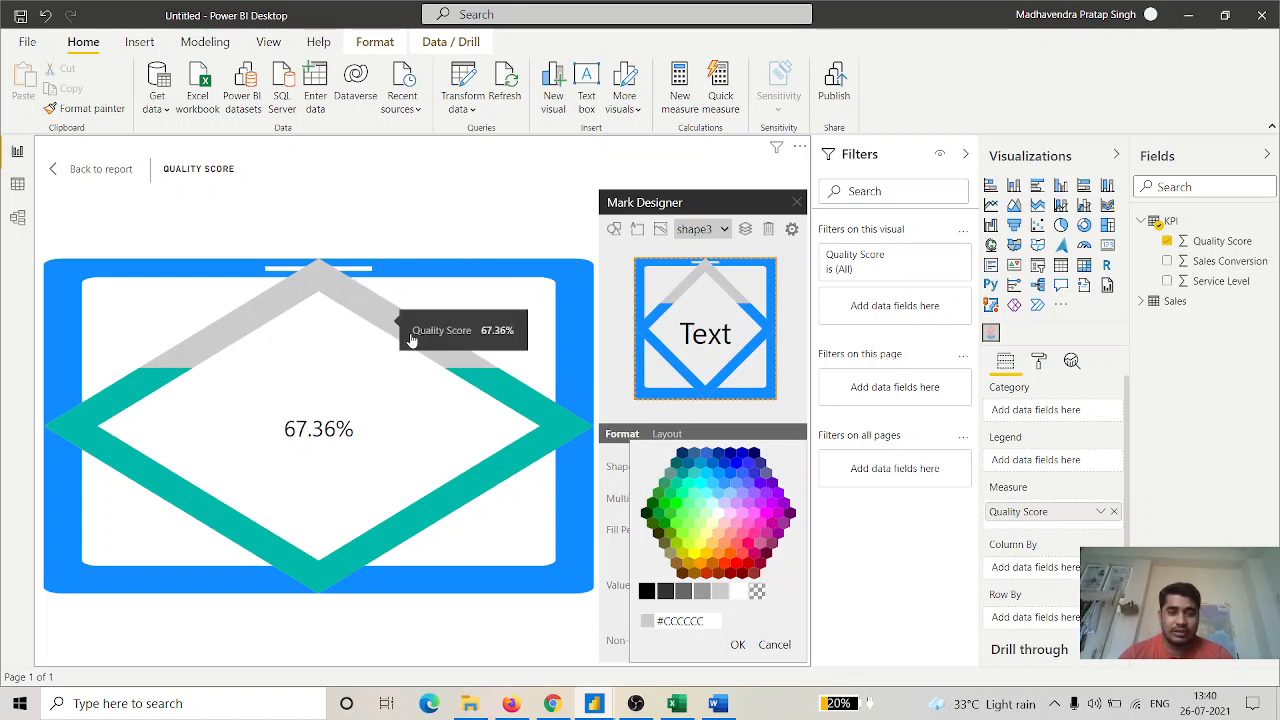
{"action": "left_click", "coordinate": [744, 503]}
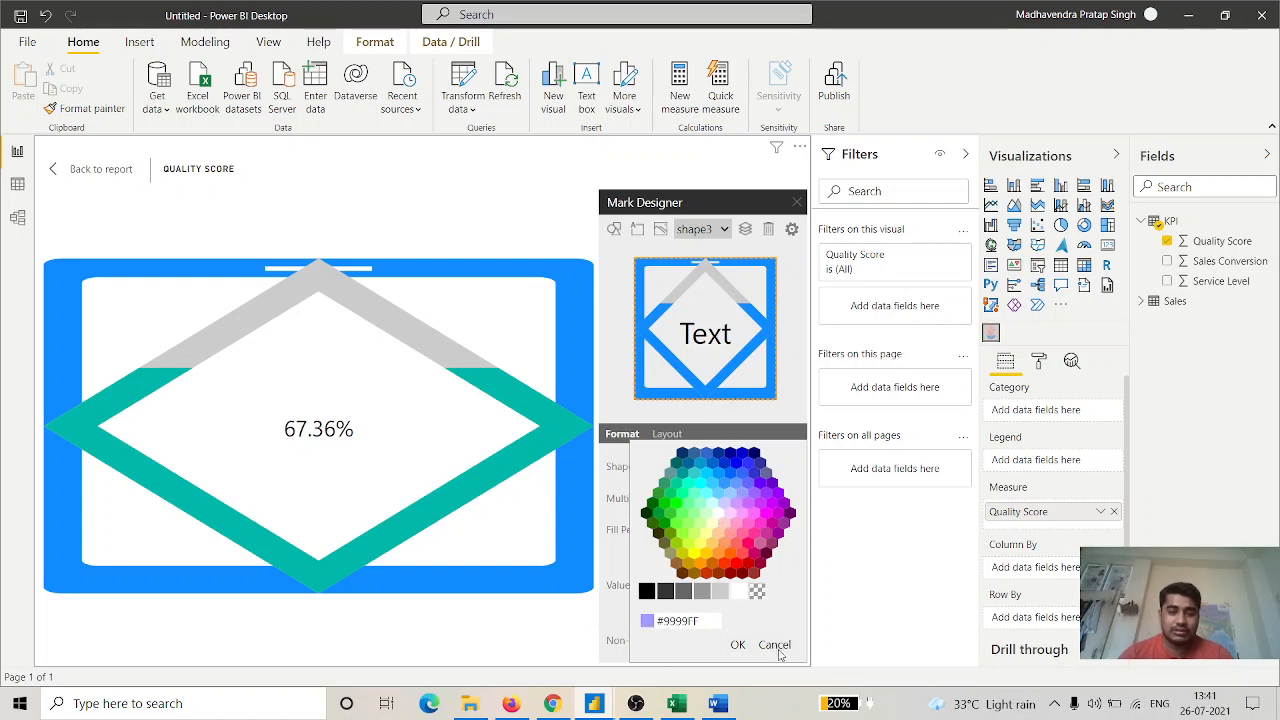
{"action": "left_click", "coordinate": [738, 645]}
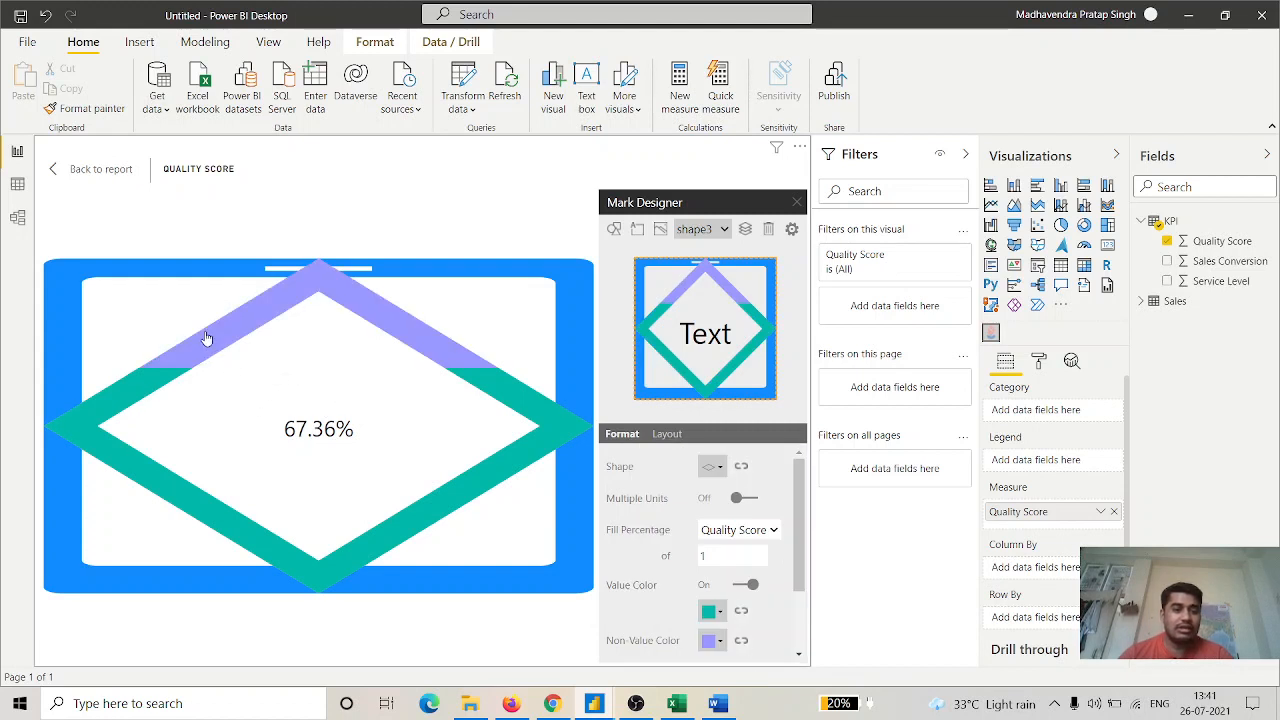
Try the Left to Right and Bottom to Top fill directions on the Quality Score diamond, and return it to Auto.
{"action": "mouse_move", "coordinate": [207, 339]}
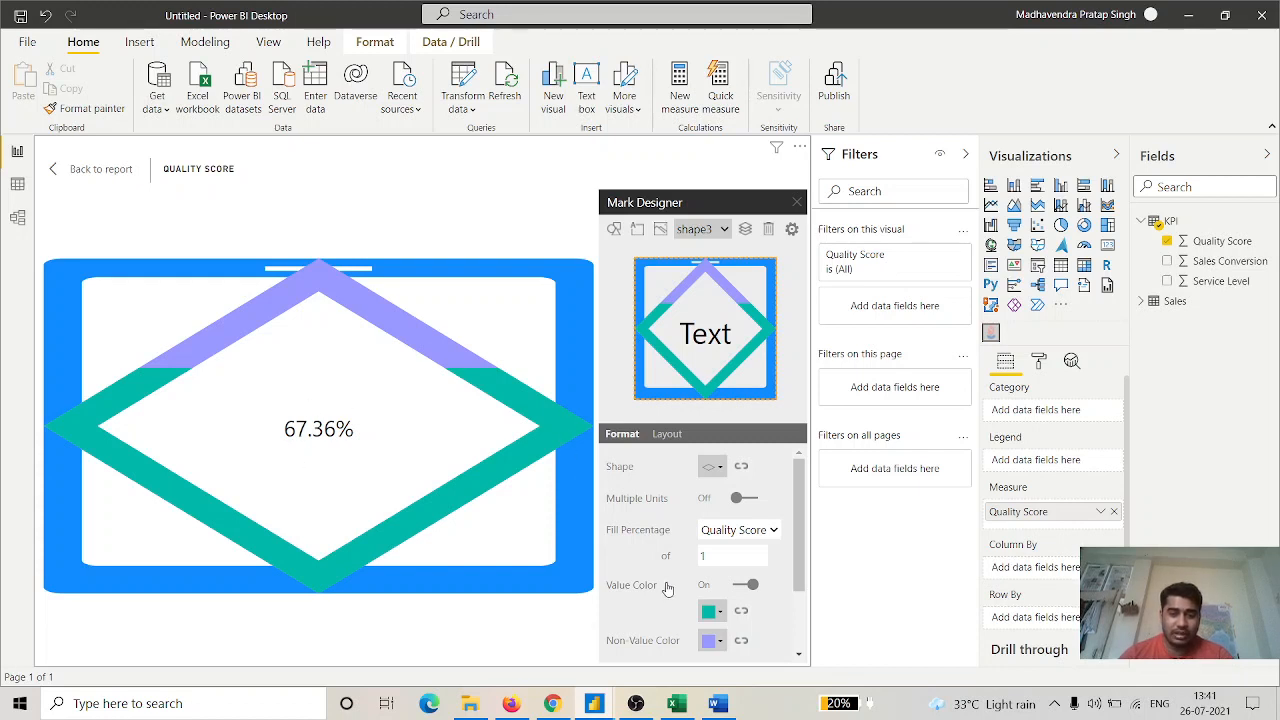
{"action": "scroll", "coordinate": [770, 580], "scroll_direction": "down", "scroll_amount": 2}
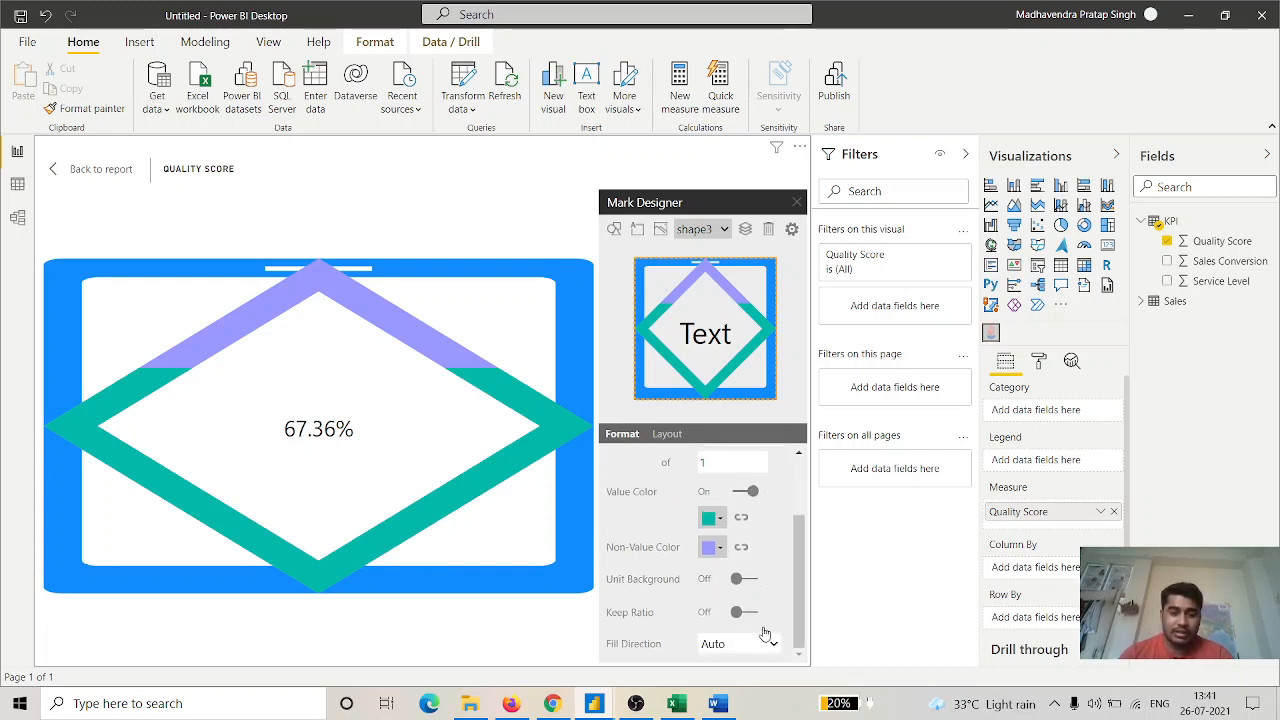
{"action": "left_click", "coordinate": [768, 645]}
{"action": "left_click", "coordinate": [748, 575]}
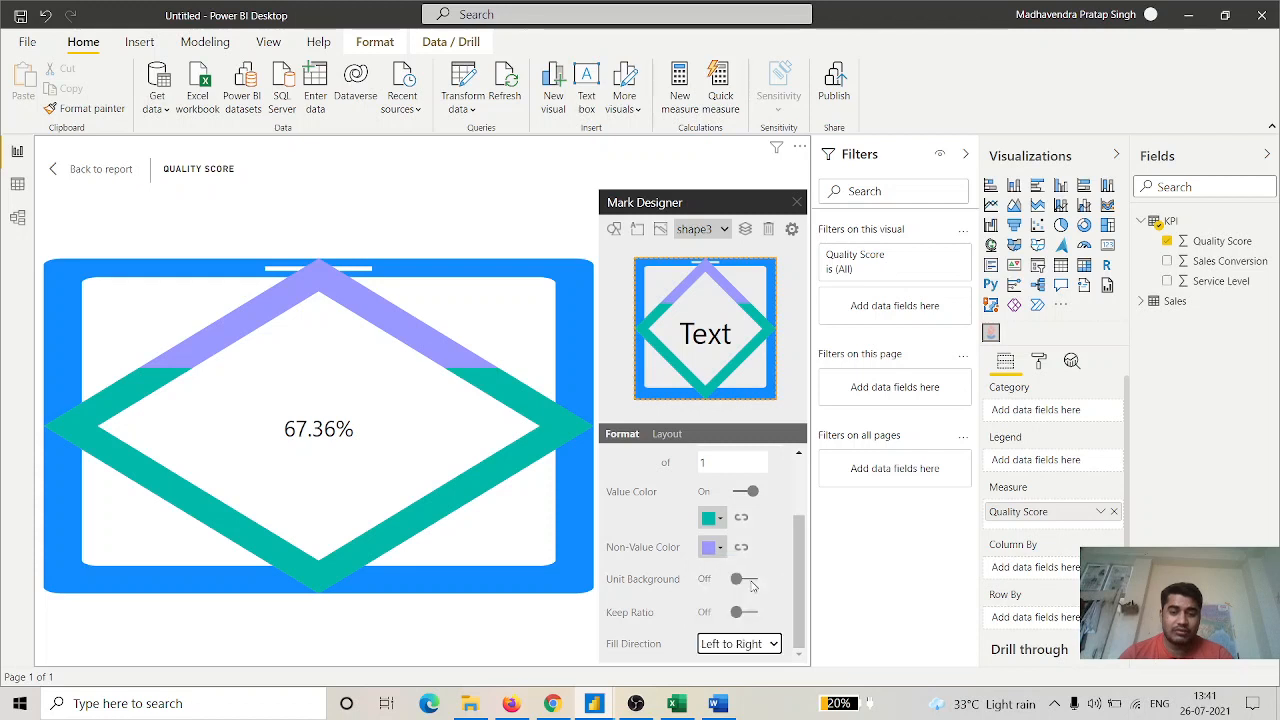
{"action": "left_click", "coordinate": [774, 645]}
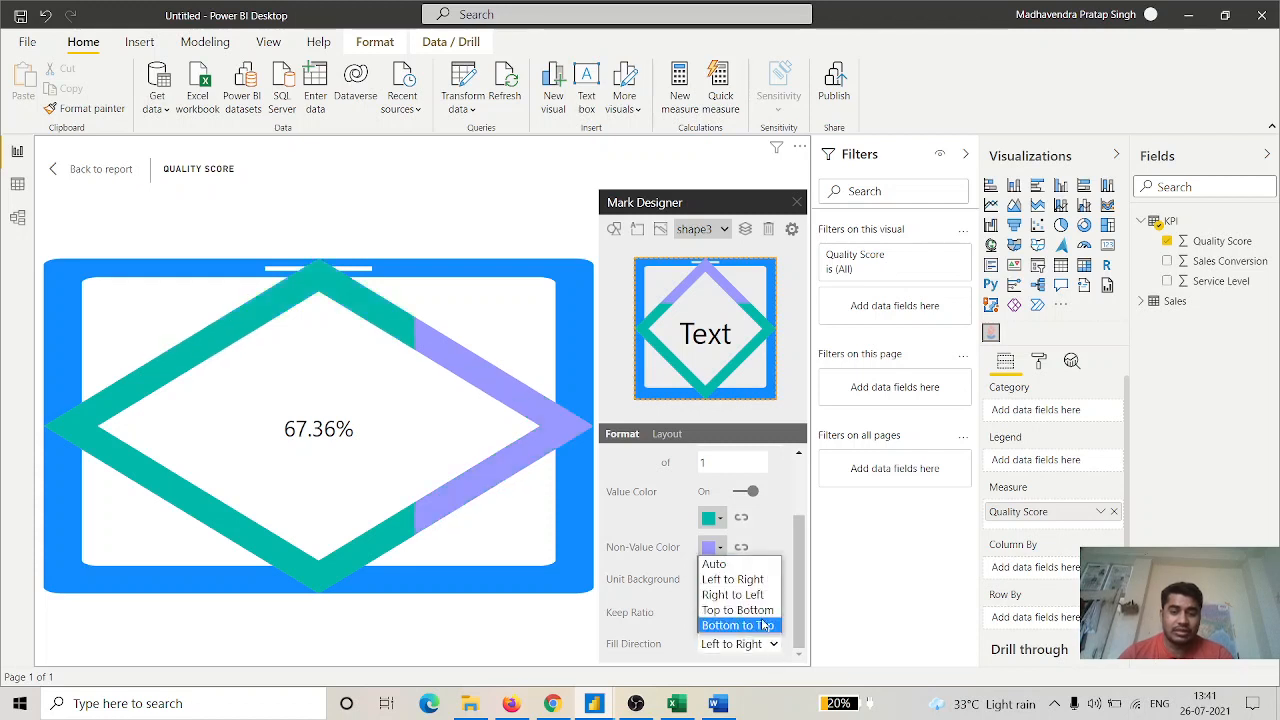
{"action": "left_click", "coordinate": [762, 624]}
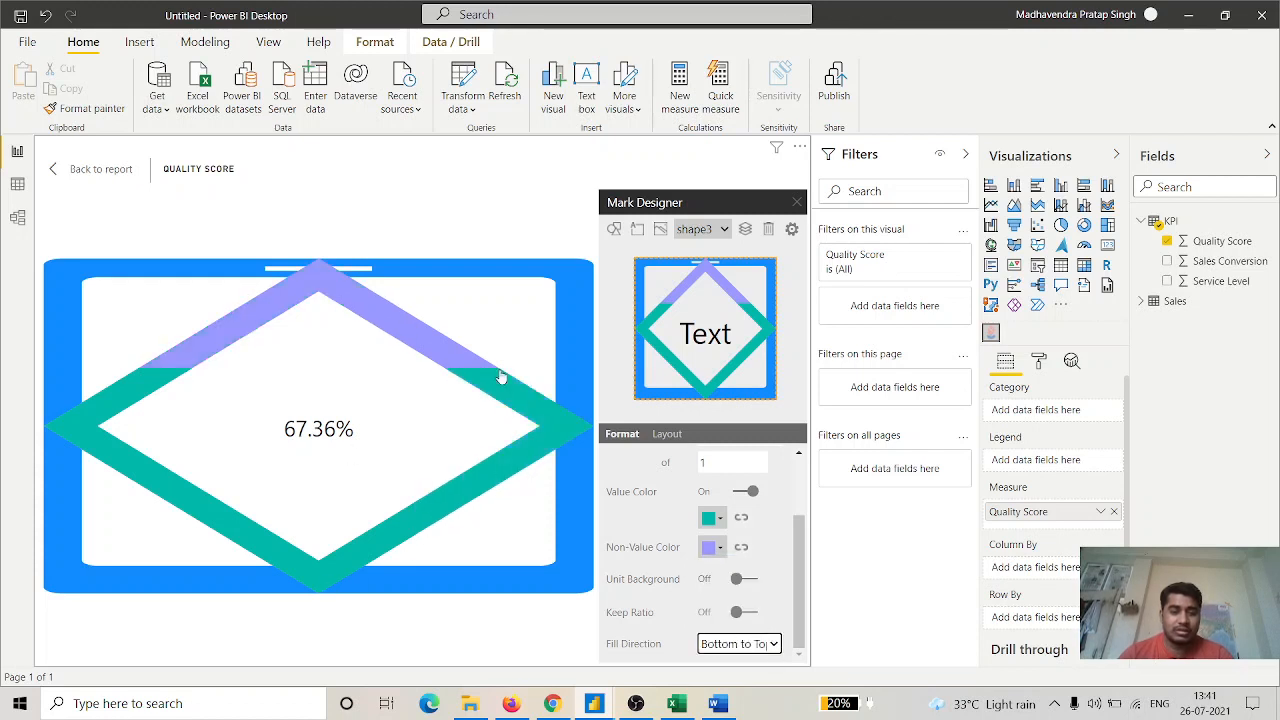
{"action": "left_click", "coordinate": [770, 645]}
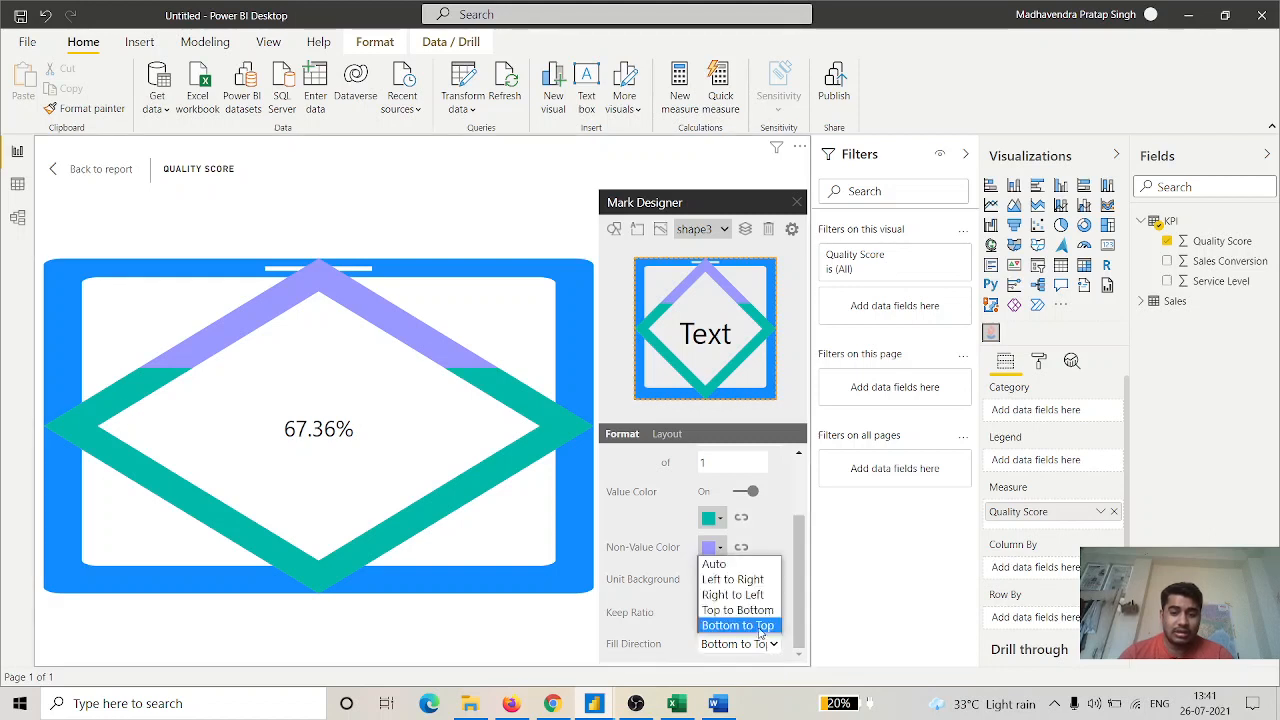
{"action": "left_click", "coordinate": [739, 566]}
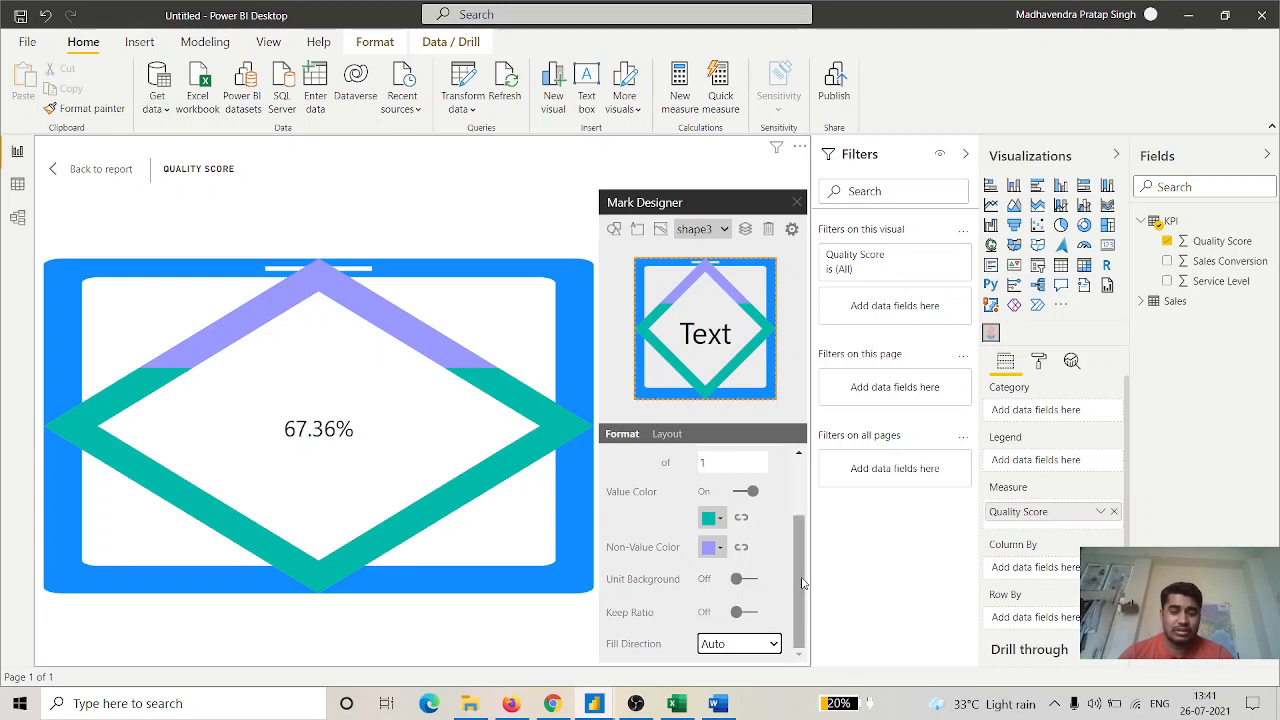
{"action": "left_click_drag", "start_coordinate": [803, 583], "coordinate": [820, 487]}
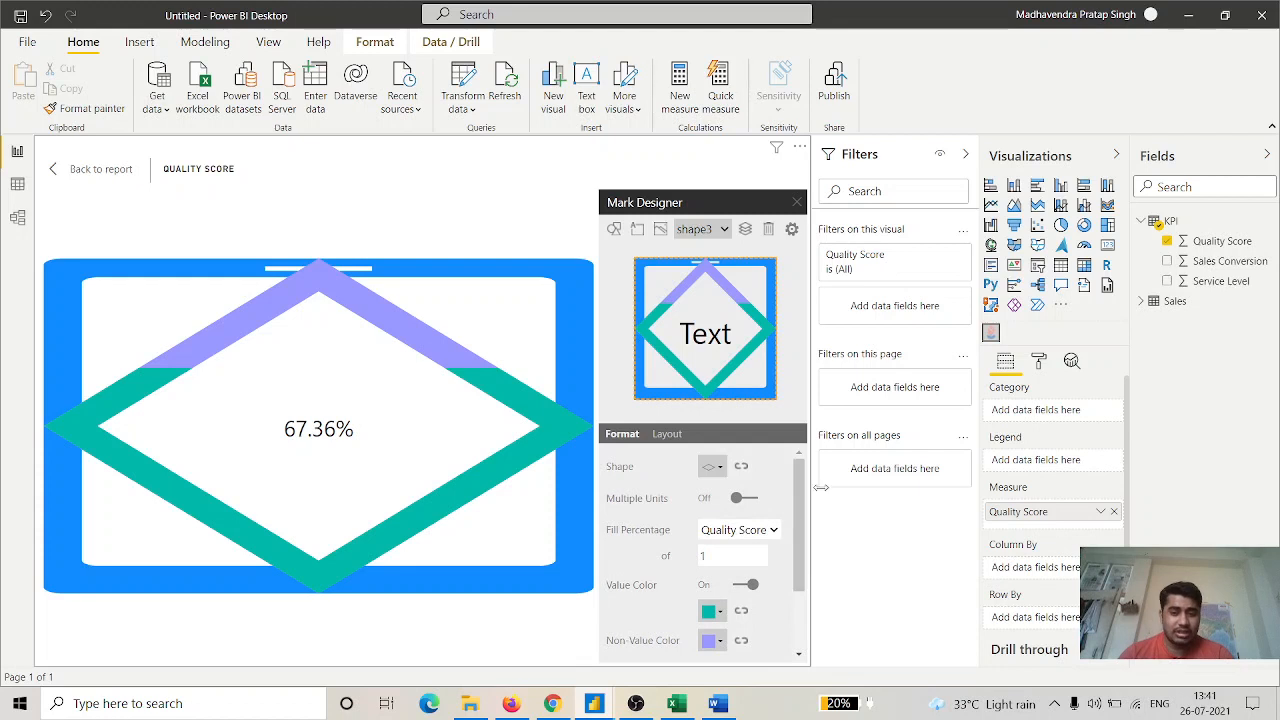
Close the Quality Score mark design and resize the visual on the report page to be slightly wider and shorter.
{"action": "left_click", "coordinate": [797, 203]}
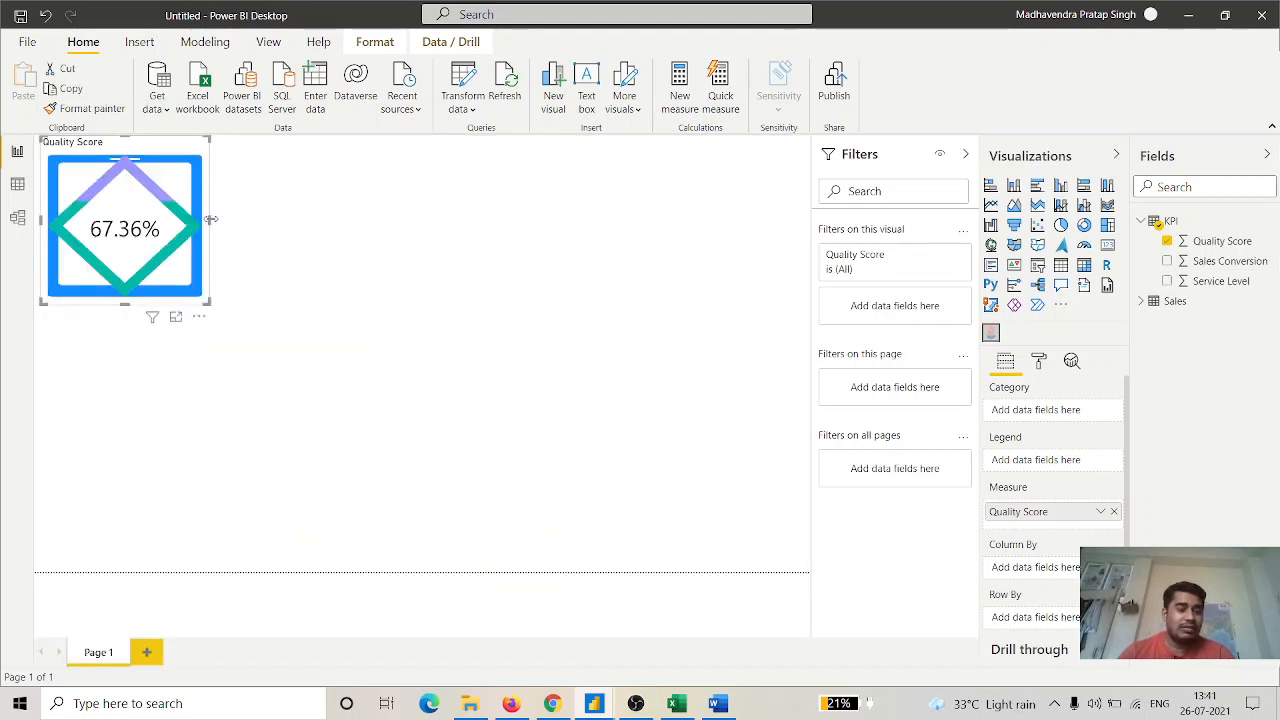
{"action": "left_click_drag", "start_coordinate": [210, 219], "coordinate": [222, 219]}
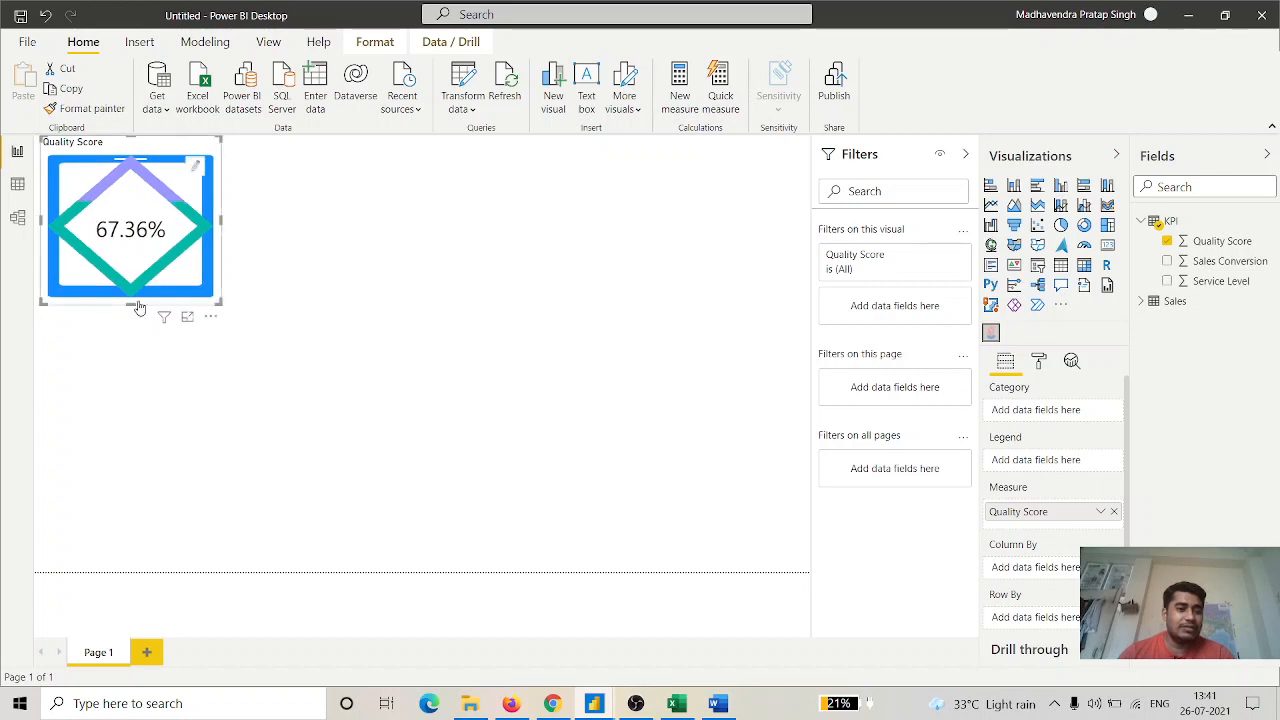
{"action": "left_click_drag", "start_coordinate": [139, 305], "coordinate": [139, 274]}
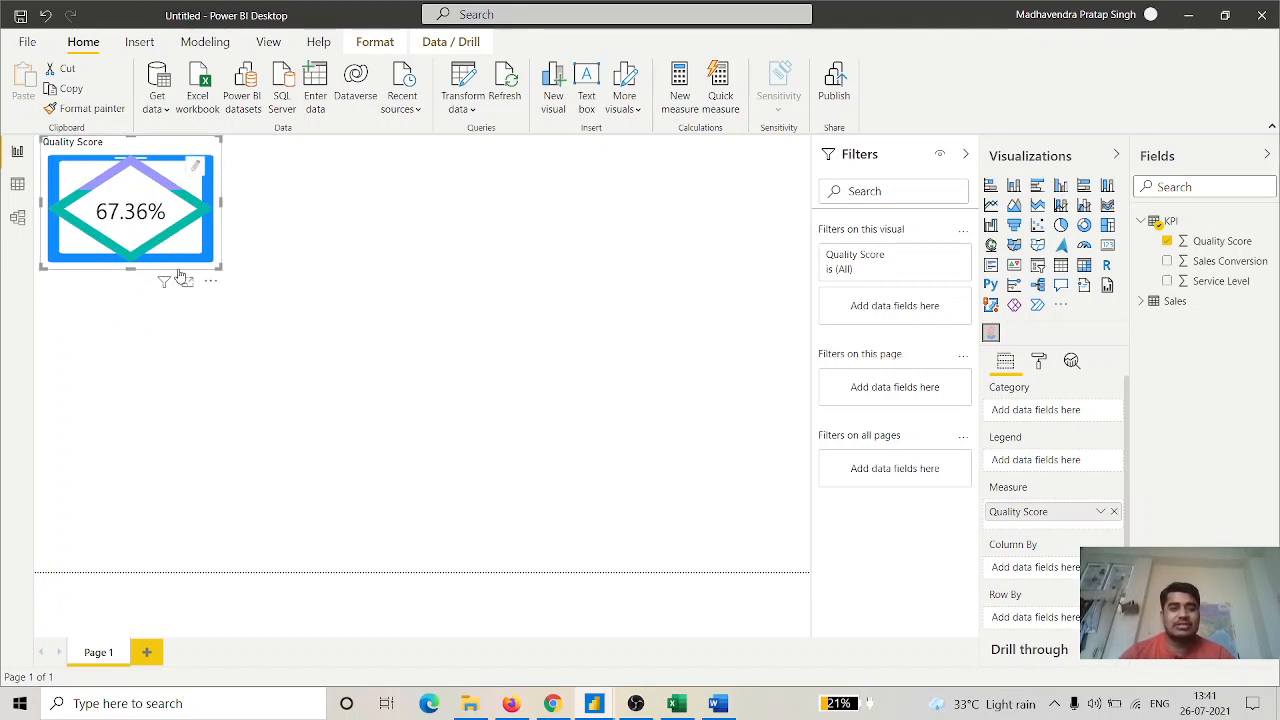
{"action": "left_click", "coordinate": [331, 250]}
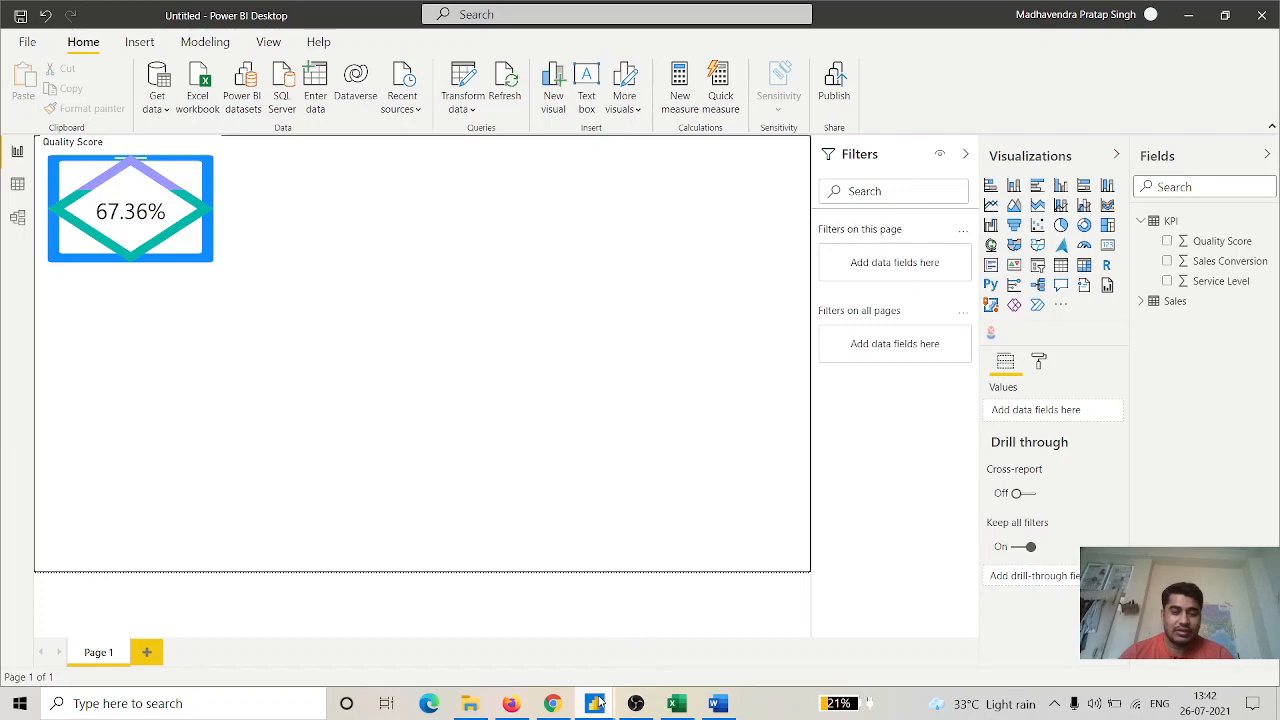
Switch to the Infographics Dashboard report and examine the shape3 and shape2 settings of the Sales Conversion mark in focus mode.
{"action": "mouse_move", "coordinate": [597, 703]}
{"action": "left_click", "coordinate": [520, 662]}
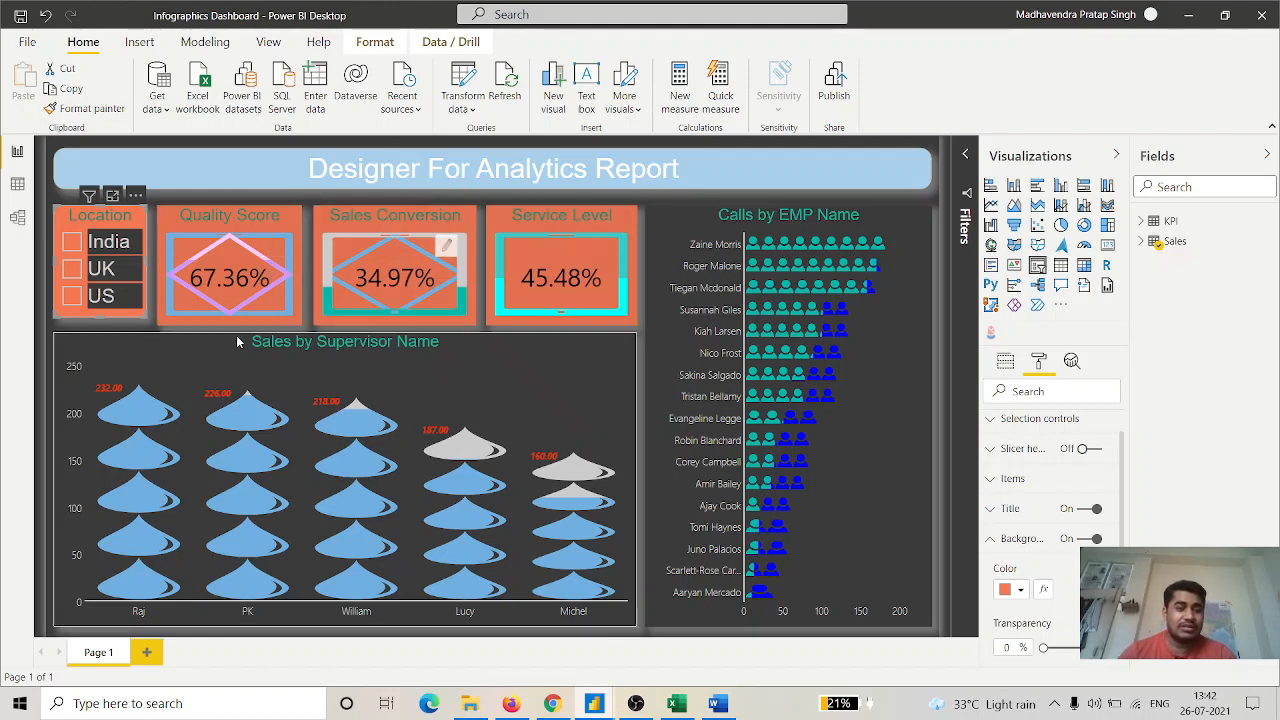
{"action": "left_click", "coordinate": [372, 215]}
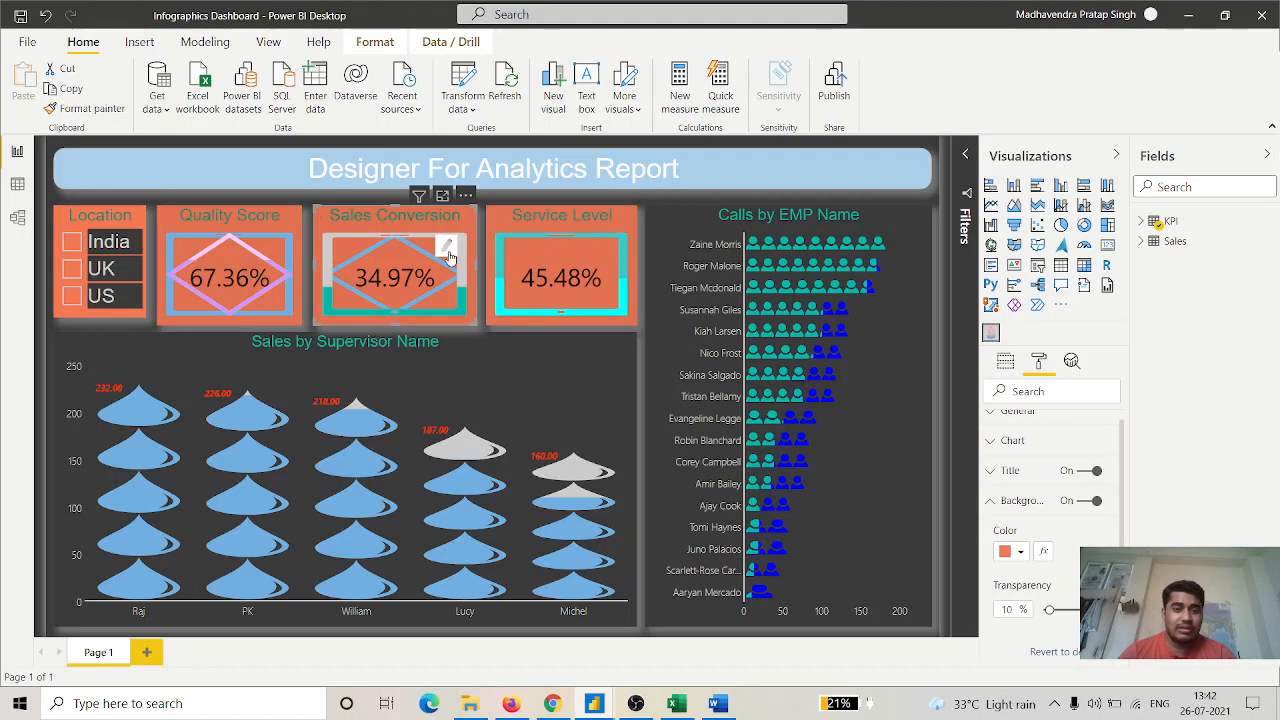
{"action": "left_click", "coordinate": [446, 245]}
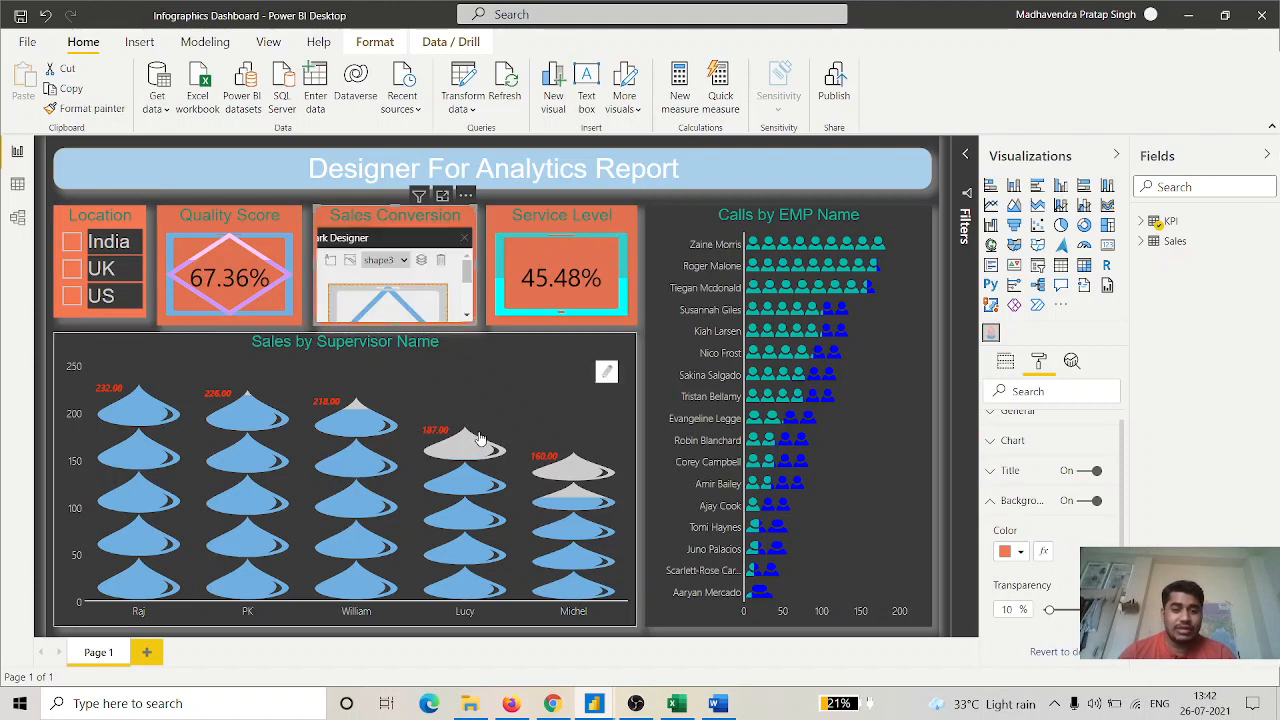
{"action": "left_click", "coordinate": [442, 196]}
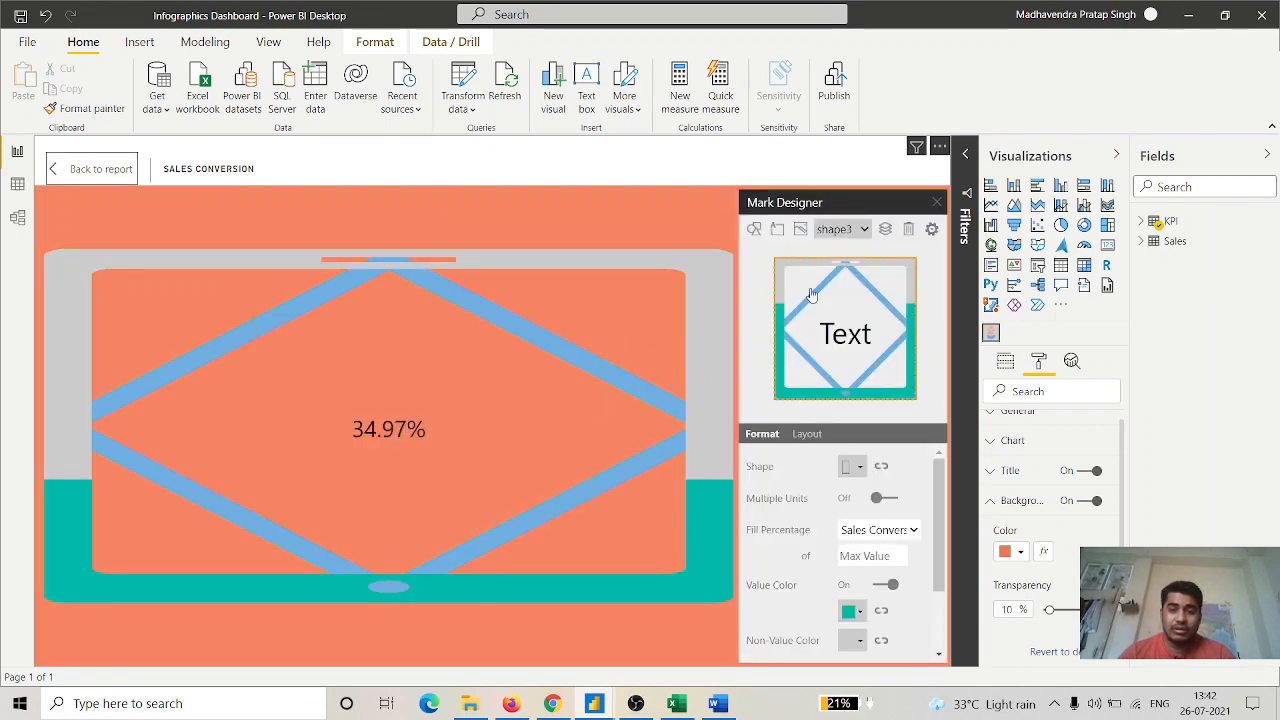
{"action": "left_click", "coordinate": [862, 232]}
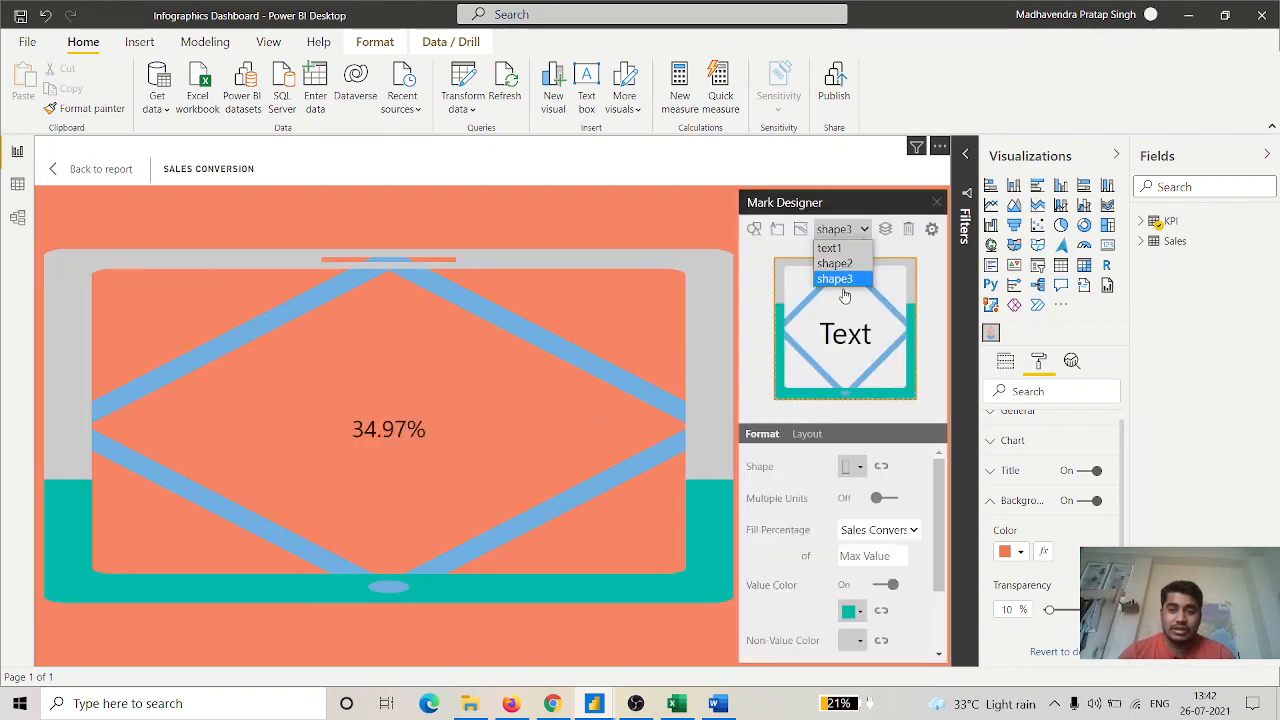
{"action": "left_click", "coordinate": [838, 264]}
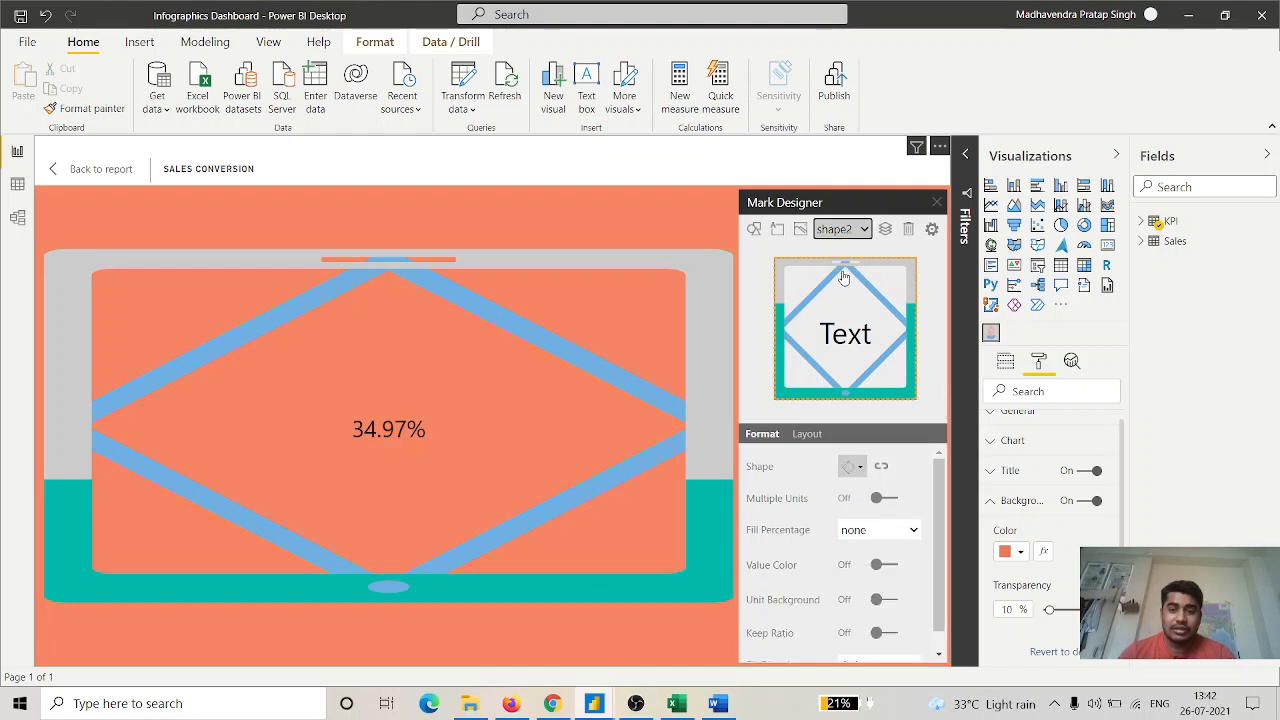
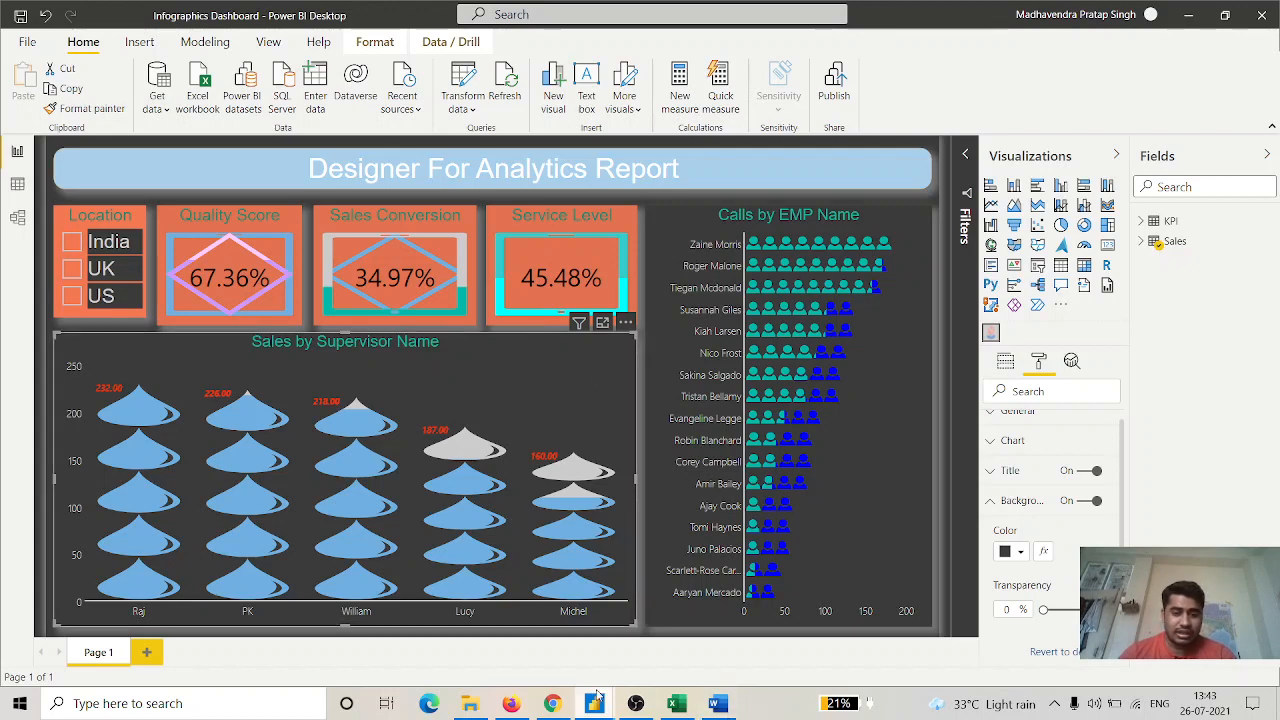
Switch back to the Untitled report and add an Infographic Designer visual below Quality Score, enlarged in height and width.
{"action": "mouse_move", "coordinate": [597, 697]}
{"action": "left_click", "coordinate": [690, 620]}
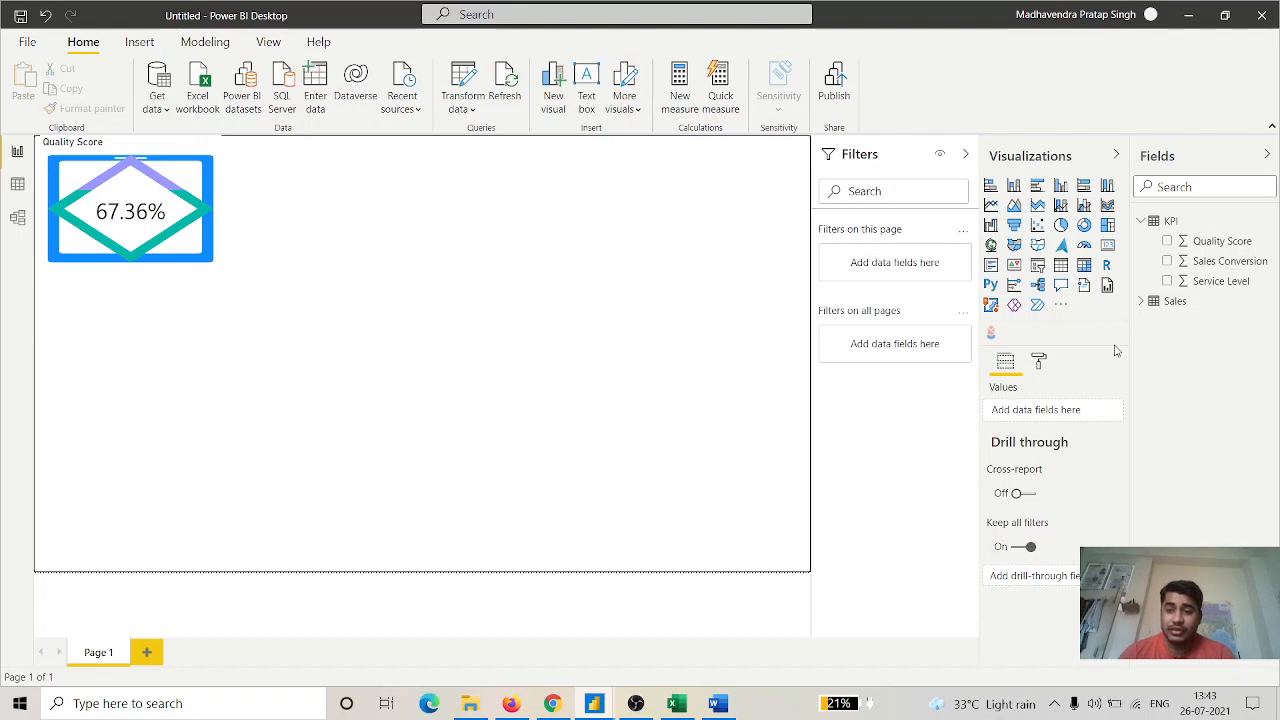
{"action": "left_click", "coordinate": [990, 332]}
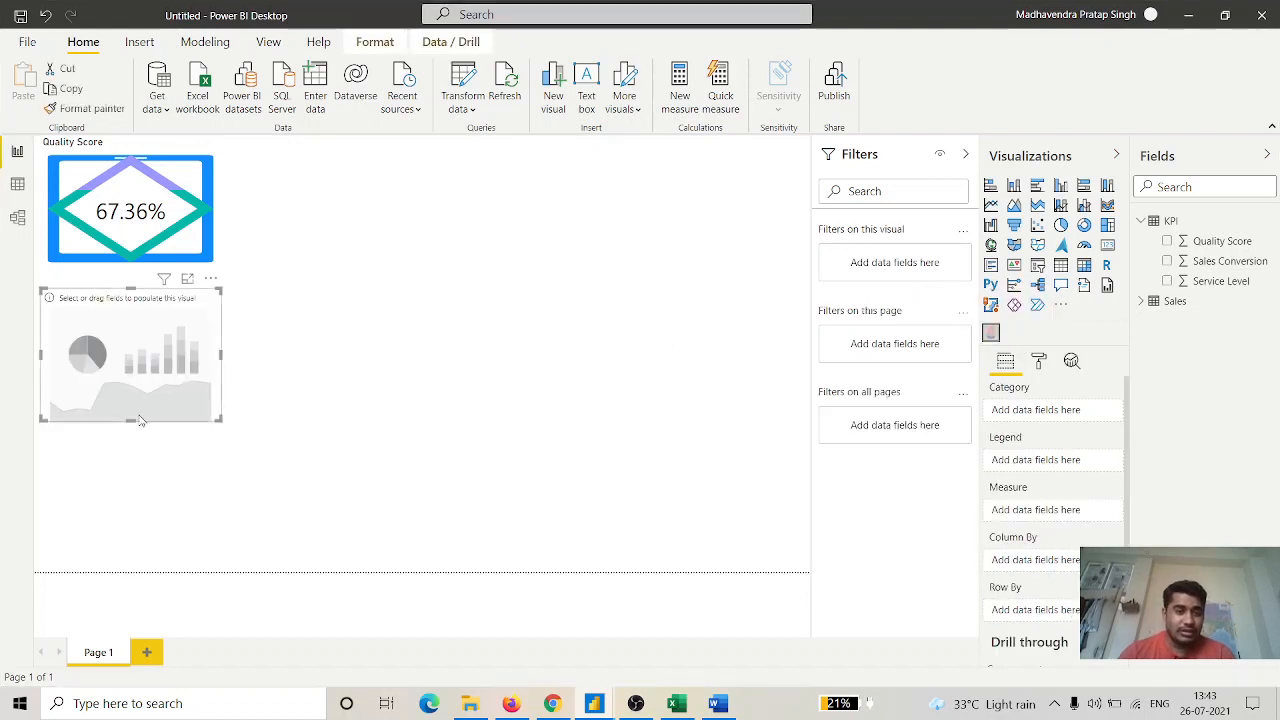
{"action": "left_click_drag", "start_coordinate": [140, 421], "coordinate": [151, 524]}
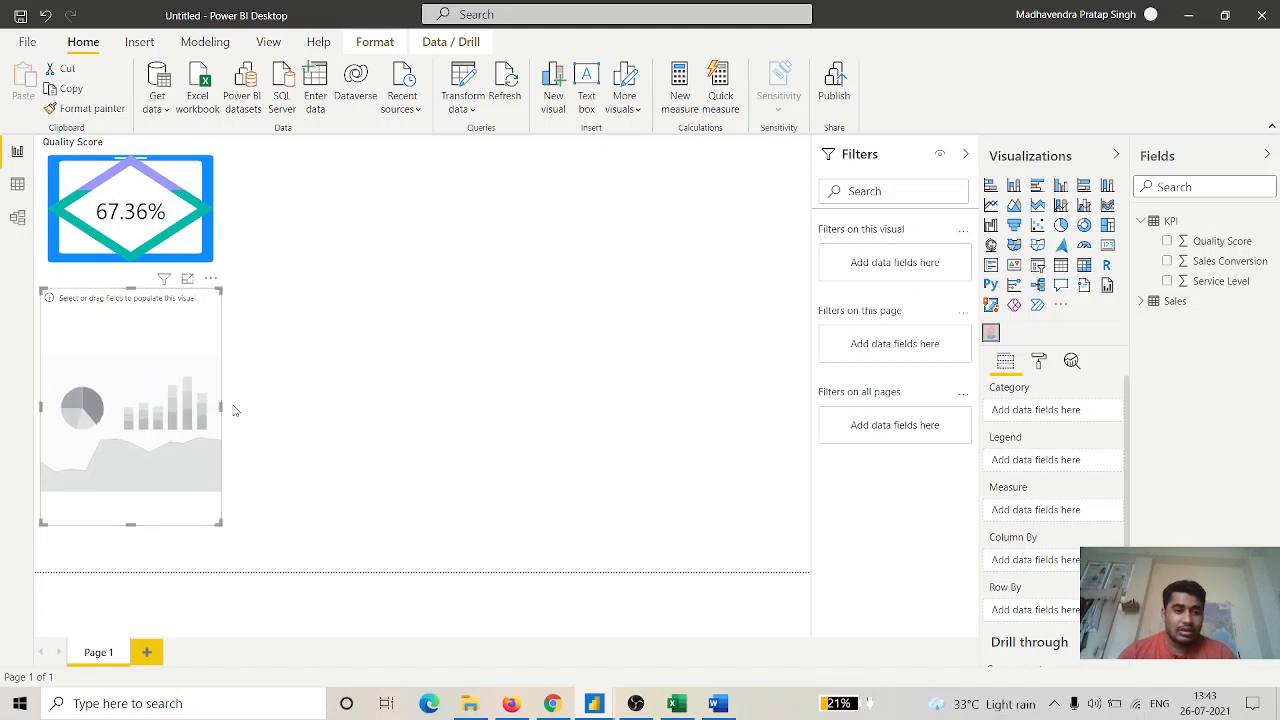
{"action": "left_click_drag", "start_coordinate": [221, 406], "coordinate": [540, 428]}
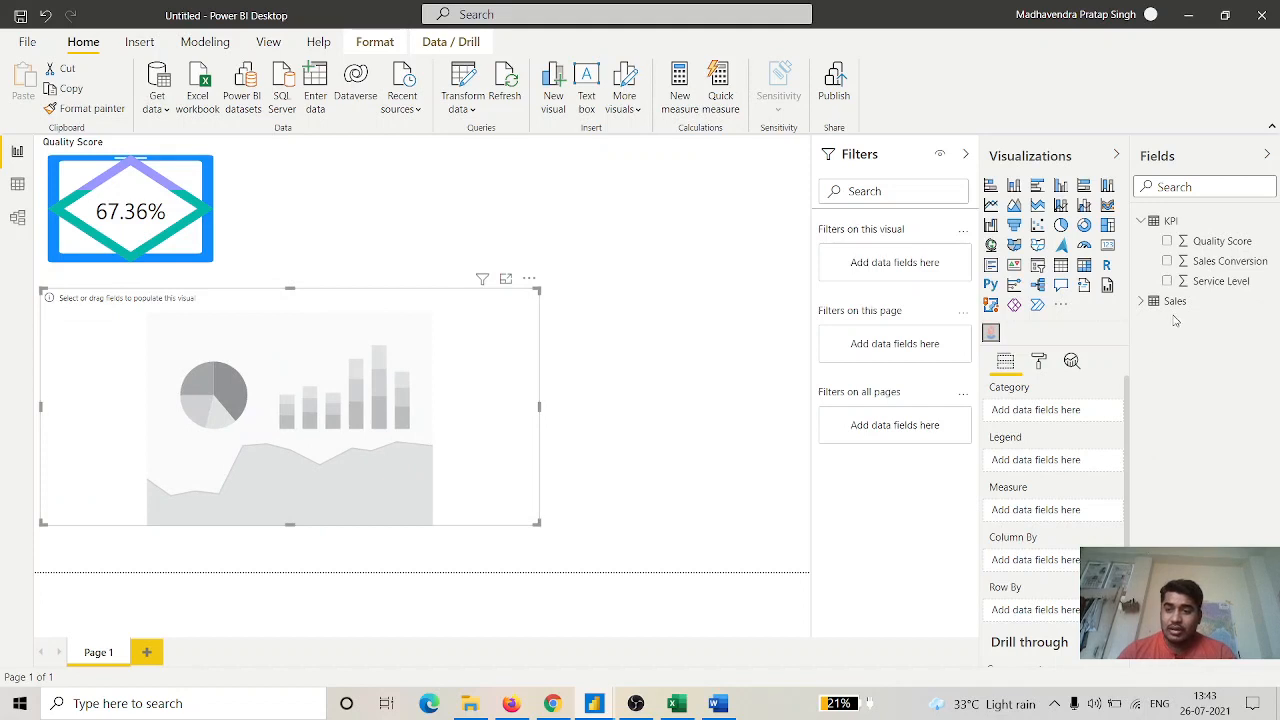
Assign Sales as the measure and Supervisor Name as the category of the new visual from the Sales table.
{"action": "left_click", "coordinate": [1142, 302]}
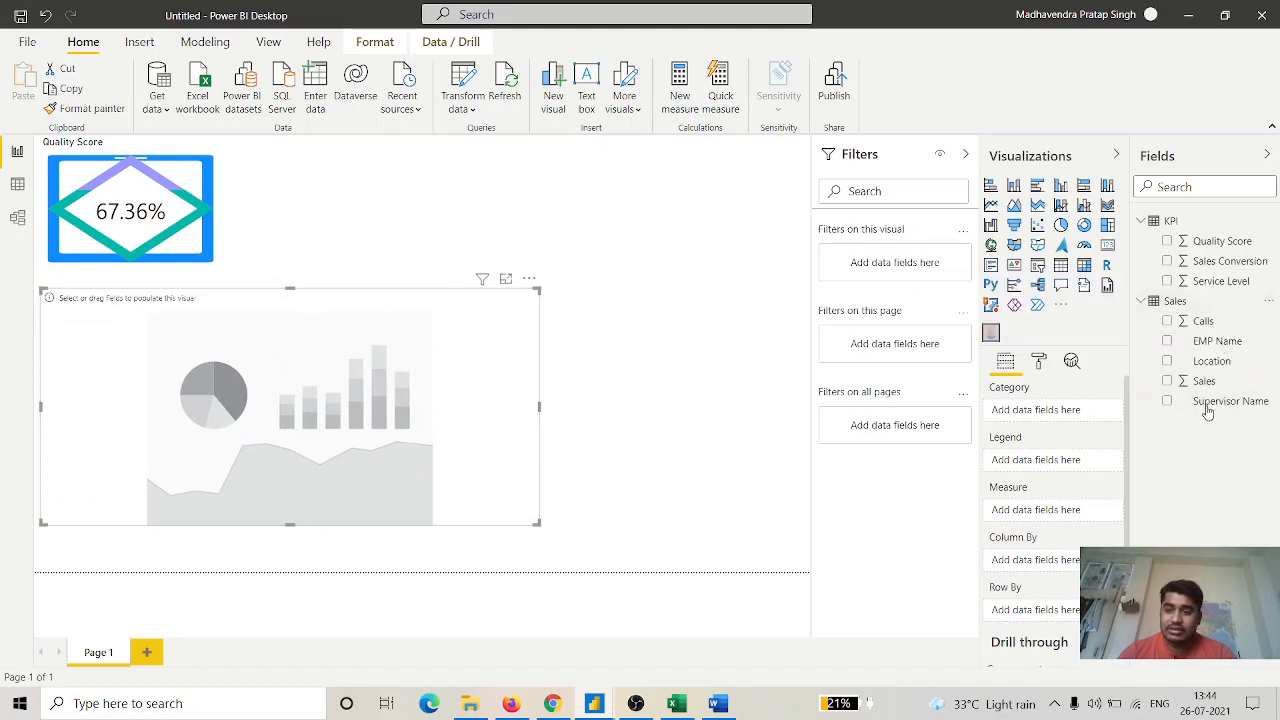
{"action": "left_click_drag", "start_coordinate": [1205, 383], "coordinate": [1024, 513]}
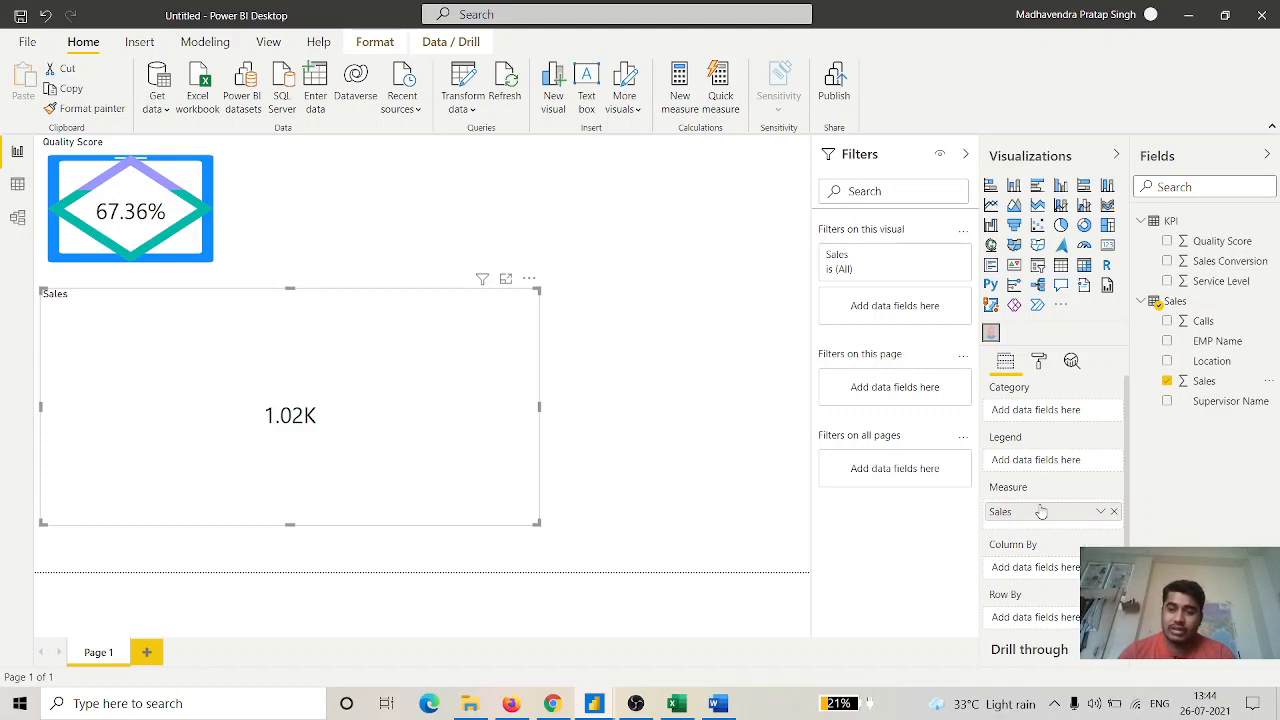
{"action": "left_click_drag", "start_coordinate": [1214, 402], "coordinate": [1022, 412]}
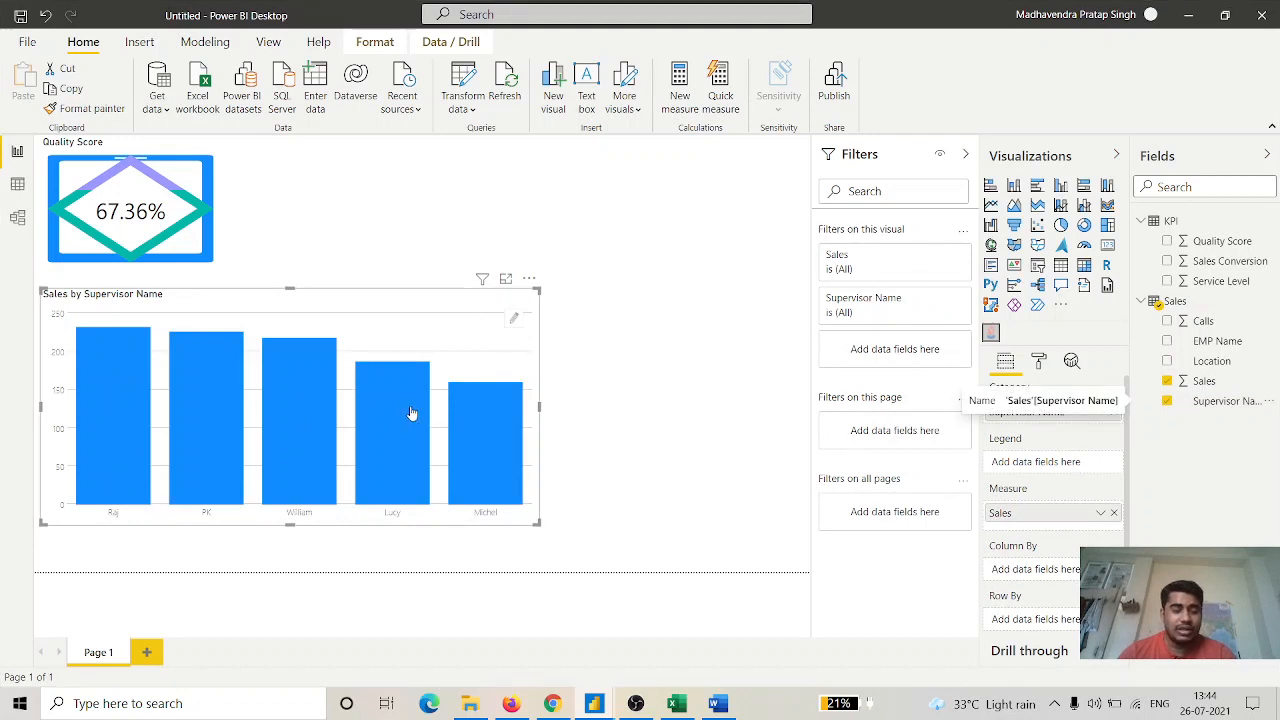
Review the available chart types and the other chart settings of the Sales by Supervisor Name visual, keeping the Column type.
{"action": "left_click", "coordinate": [1038, 360]}
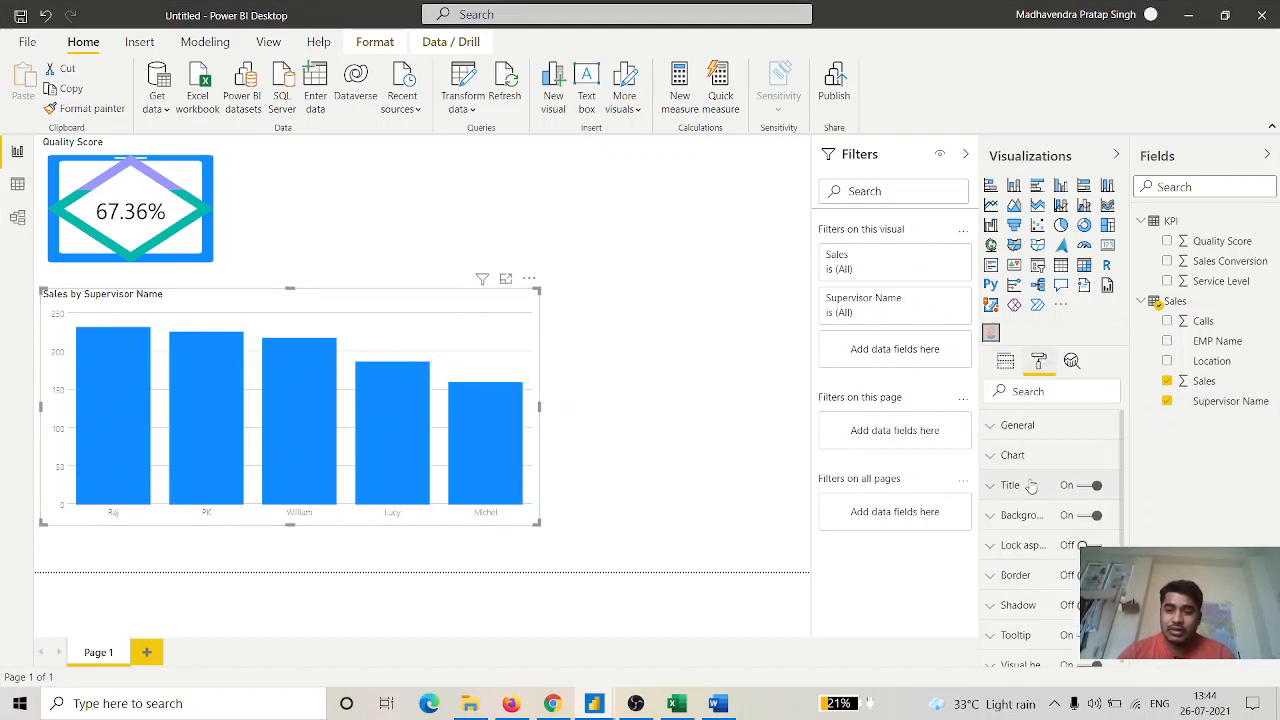
{"action": "left_click", "coordinate": [1027, 459]}
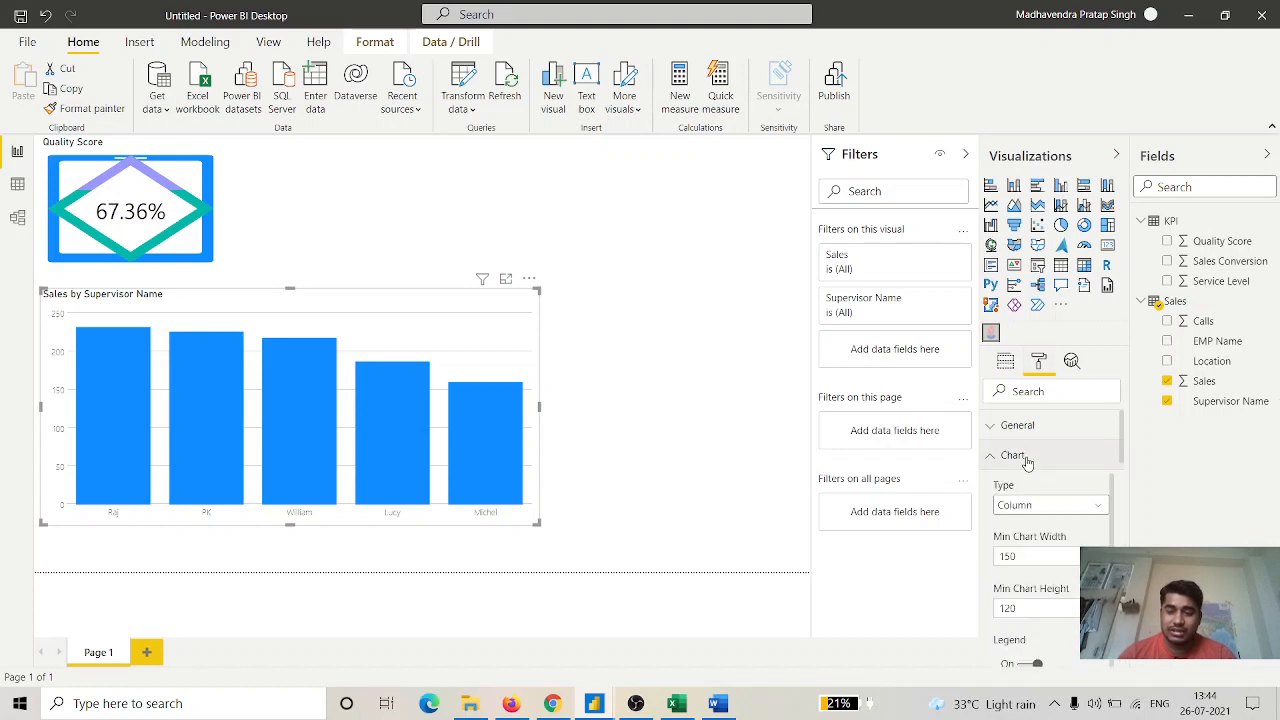
{"action": "left_click", "coordinate": [1094, 508]}
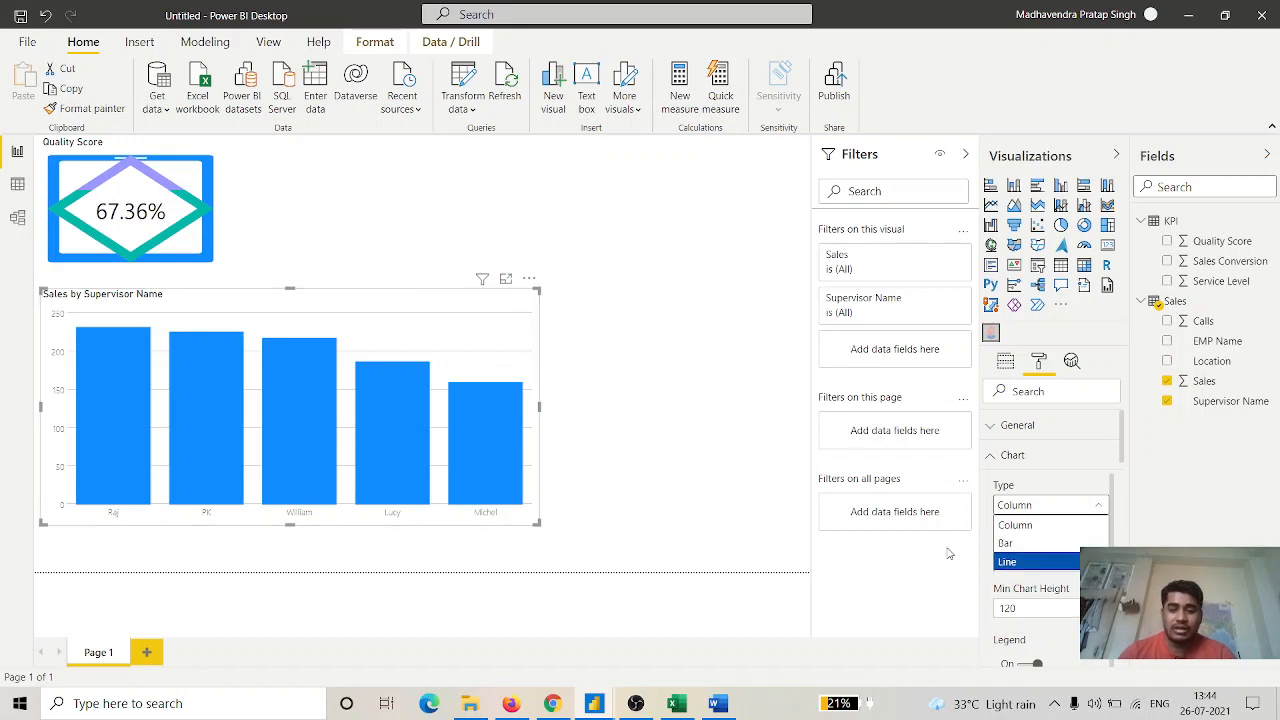
{"action": "left_click", "coordinate": [1080, 504]}
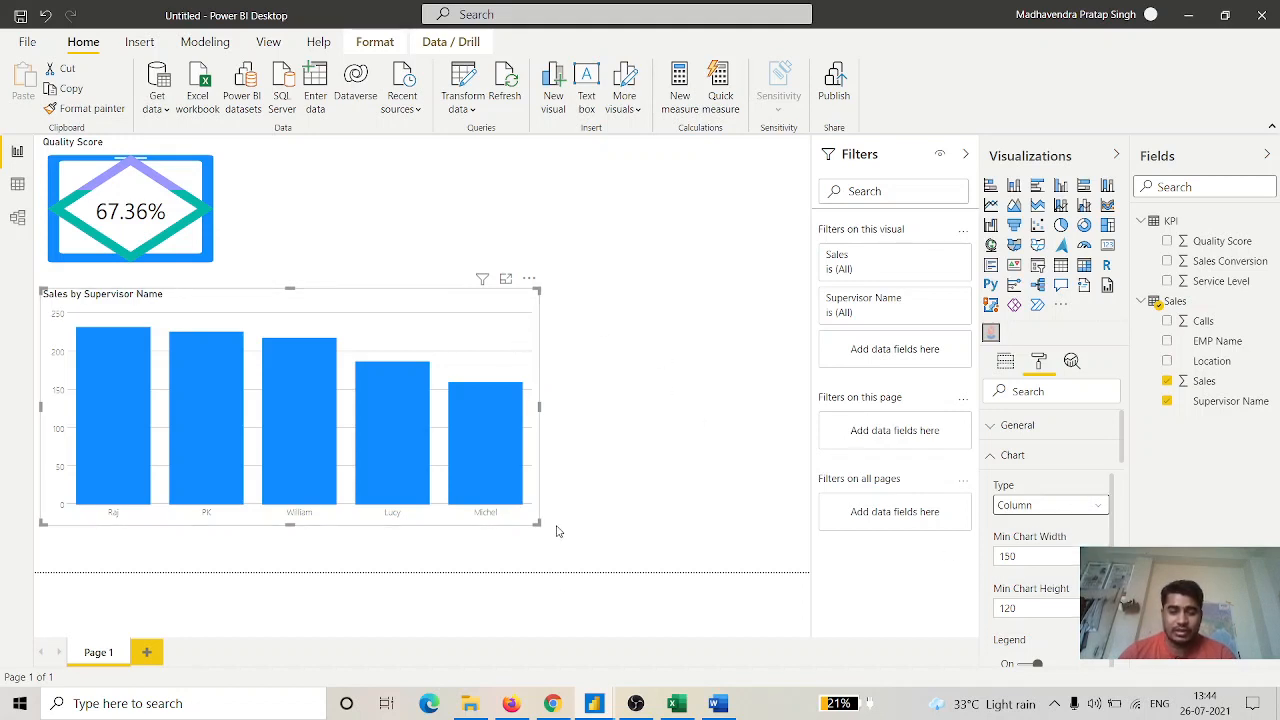
{"action": "scroll", "coordinate": [1036, 551], "scroll_direction": "down", "scroll_amount": 2}
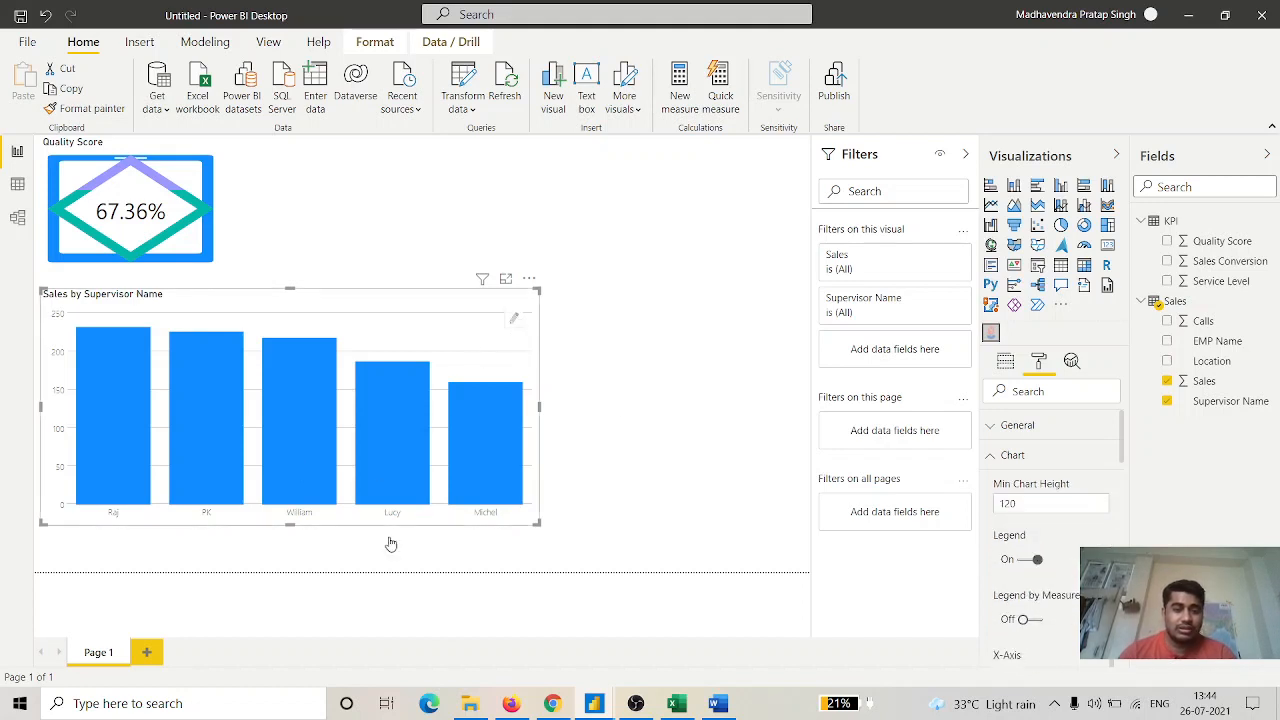
In focus mode, delete the default rectangle from the Sales by Supervisor Name mark and insert the Nature water drop shape.
{"action": "left_click", "coordinate": [506, 281]}
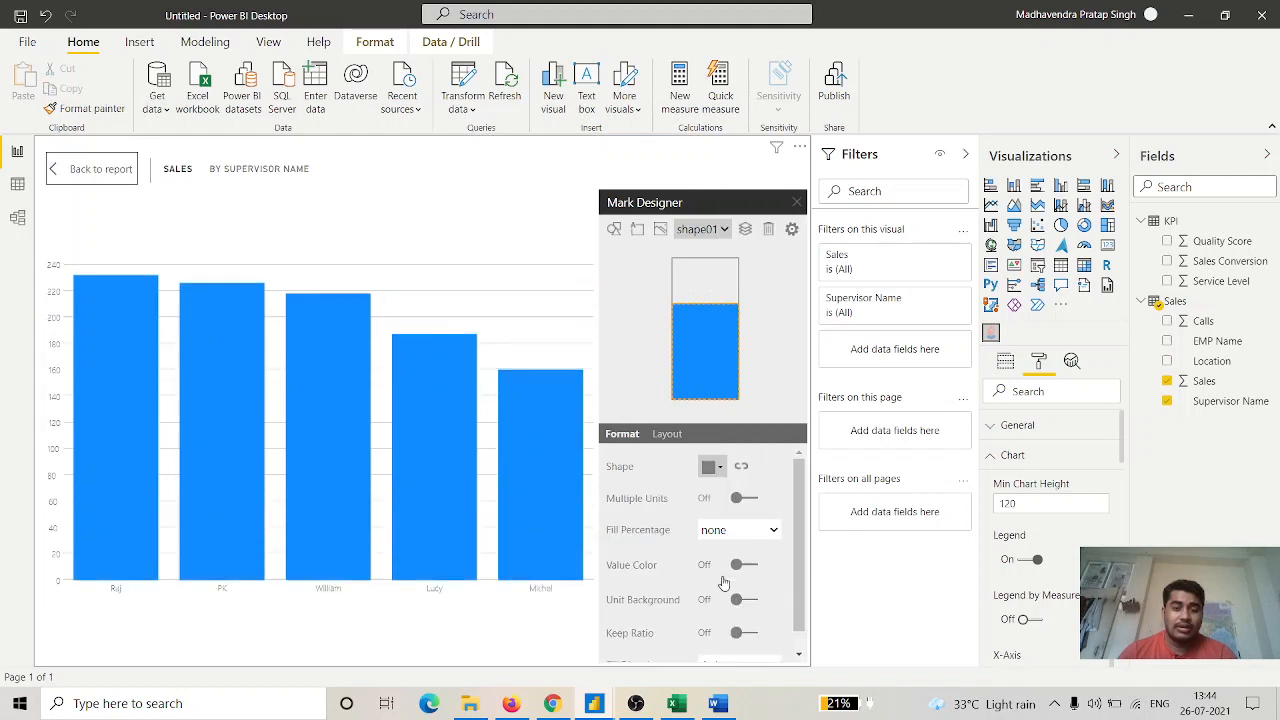
{"action": "left_click", "coordinate": [768, 231]}
{"action": "left_click", "coordinate": [614, 231]}
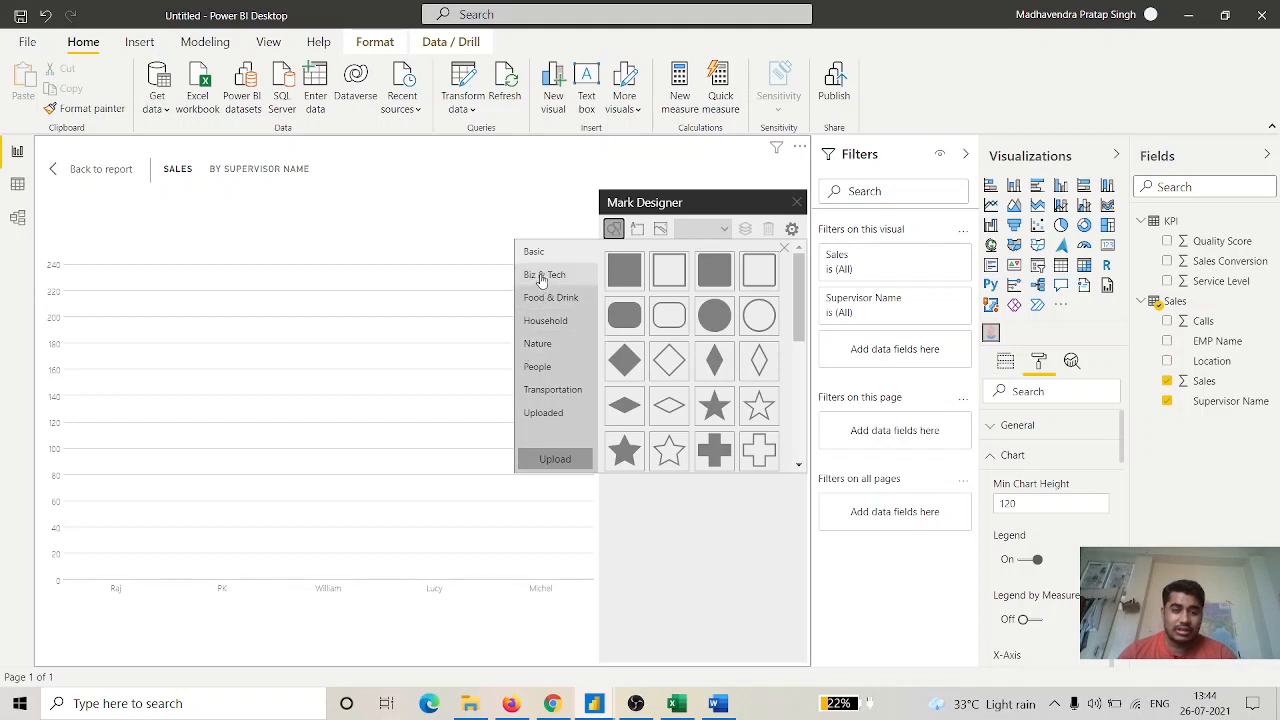
{"action": "scroll", "coordinate": [670, 410], "scroll_direction": "down", "scroll_amount": 3}
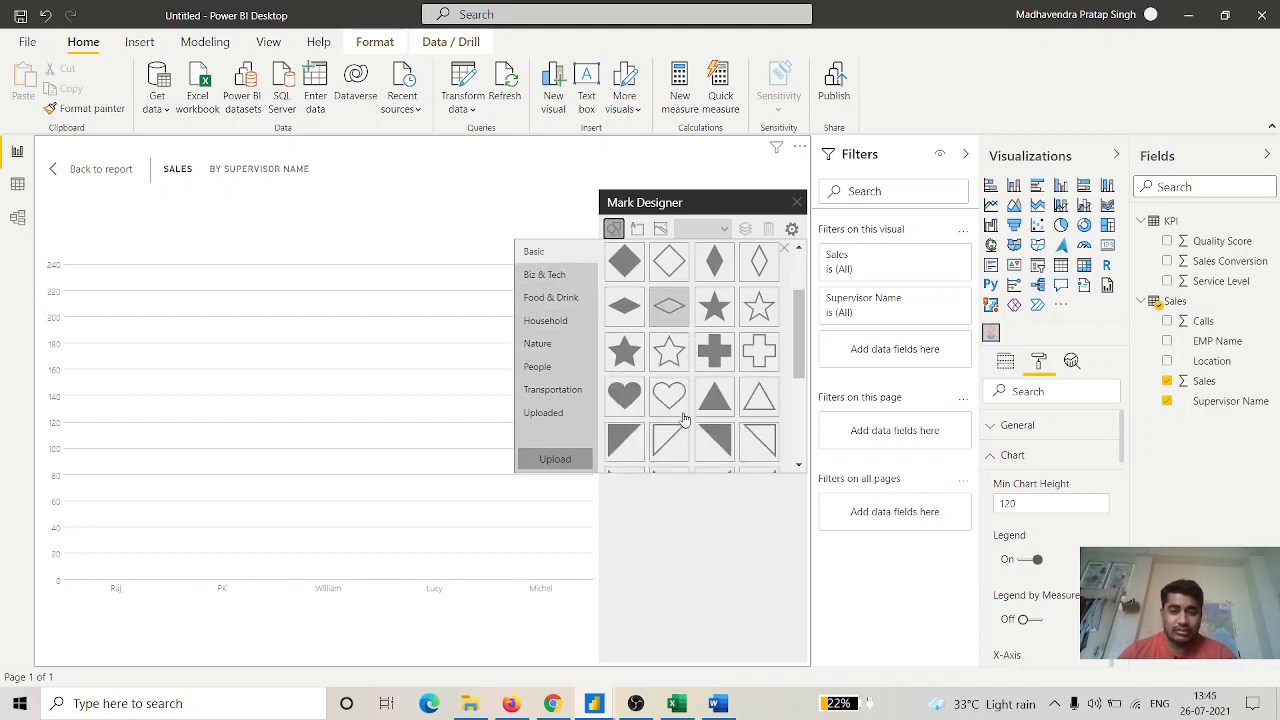
{"action": "scroll", "coordinate": [683, 418], "scroll_direction": "up", "scroll_amount": 2}
{"action": "scroll", "coordinate": [683, 418], "scroll_direction": "down", "scroll_amount": 5}
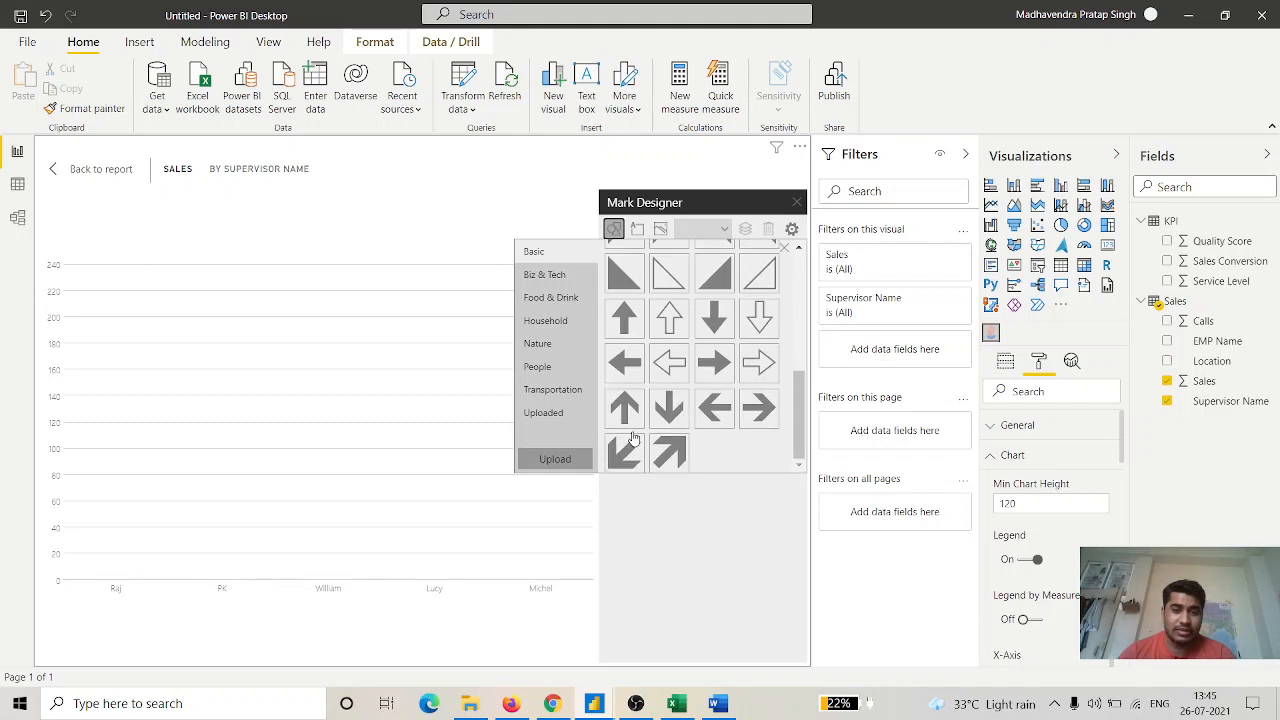
{"action": "left_click", "coordinate": [540, 343]}
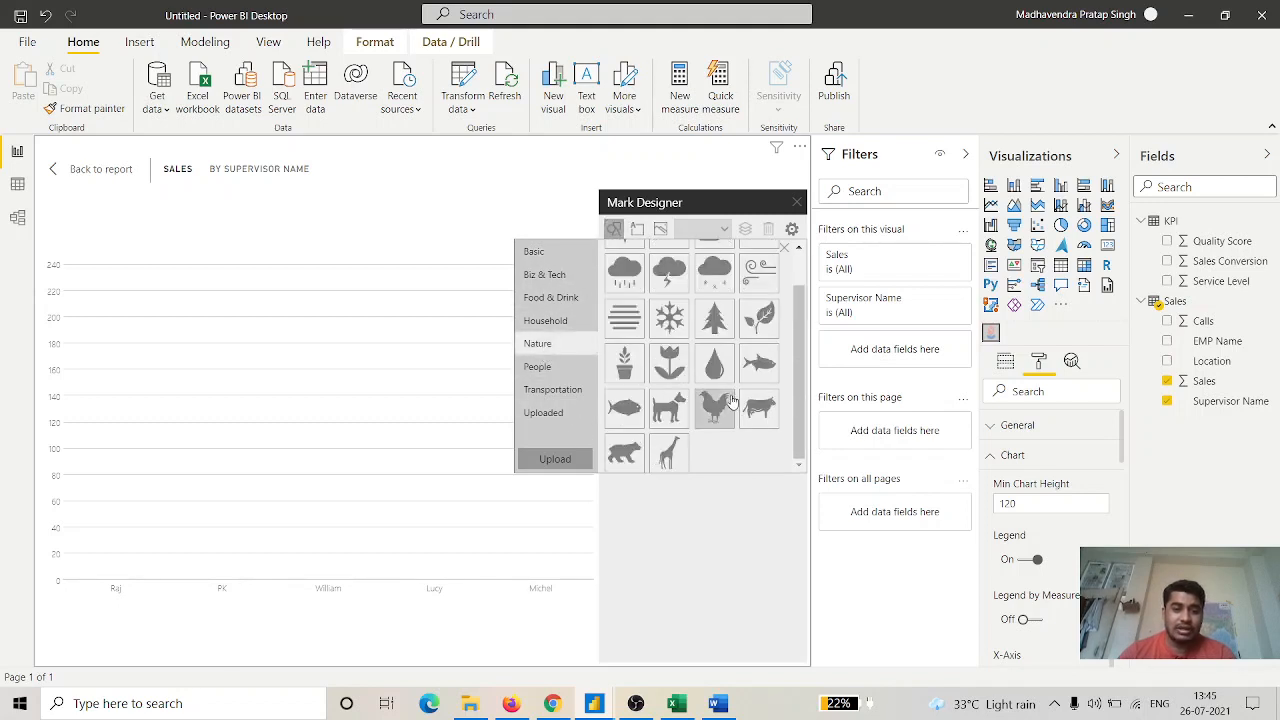
{"action": "left_click", "coordinate": [713, 362]}
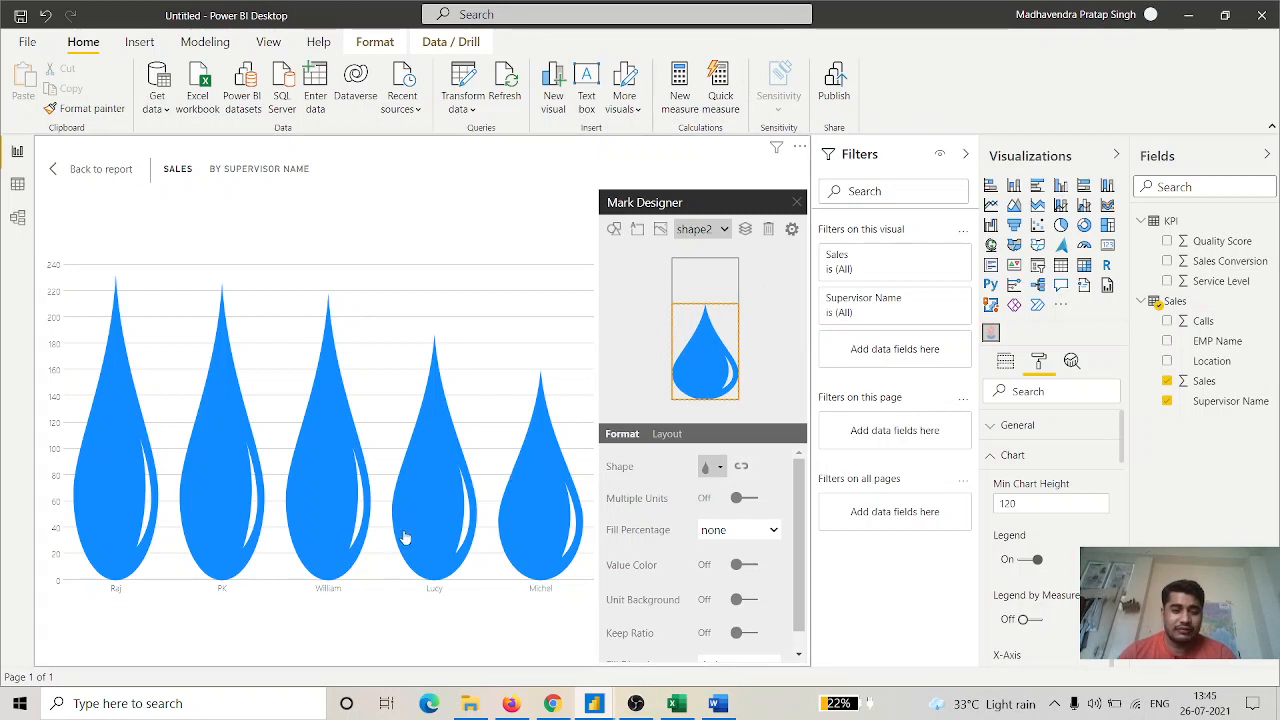
Turn on Multiple Units for the water drop, counted by Row and Column, with 5 units per row.
{"action": "scroll", "coordinate": [739, 563], "scroll_direction": "down", "scroll_amount": 2}
{"action": "scroll", "coordinate": [759, 590], "scroll_direction": "up", "scroll_amount": 2}
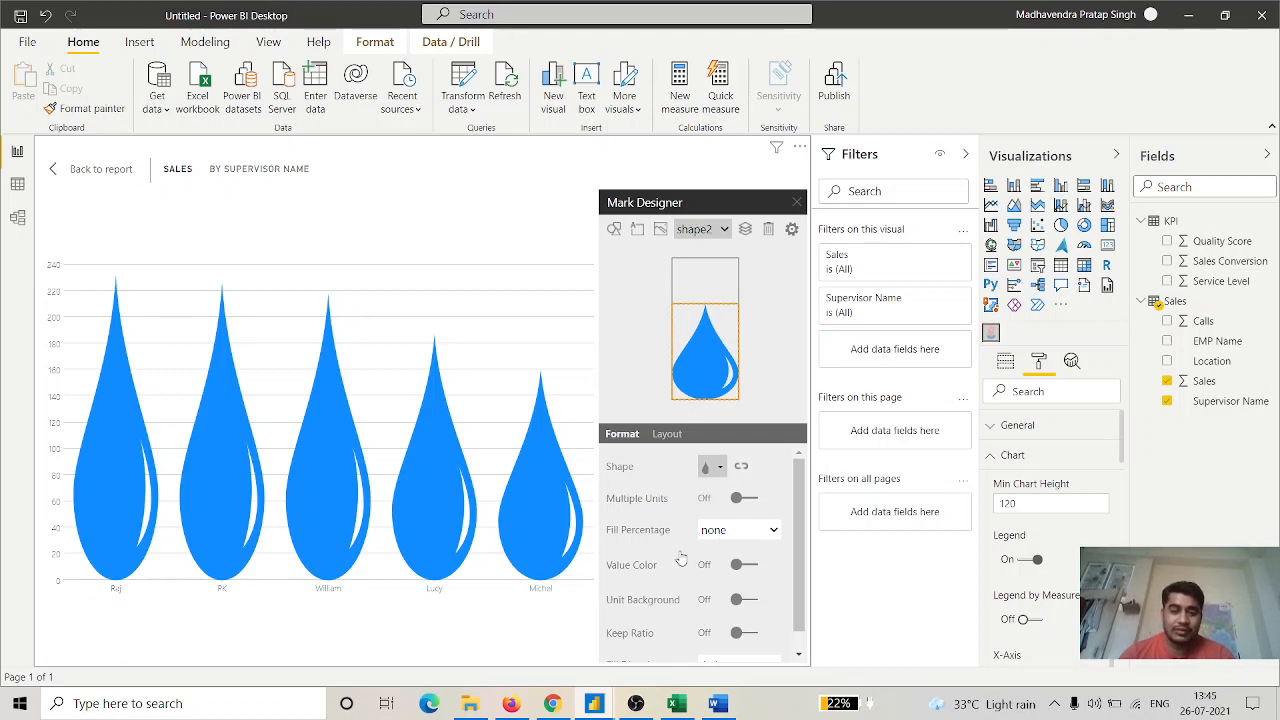
{"action": "left_click", "coordinate": [750, 499]}
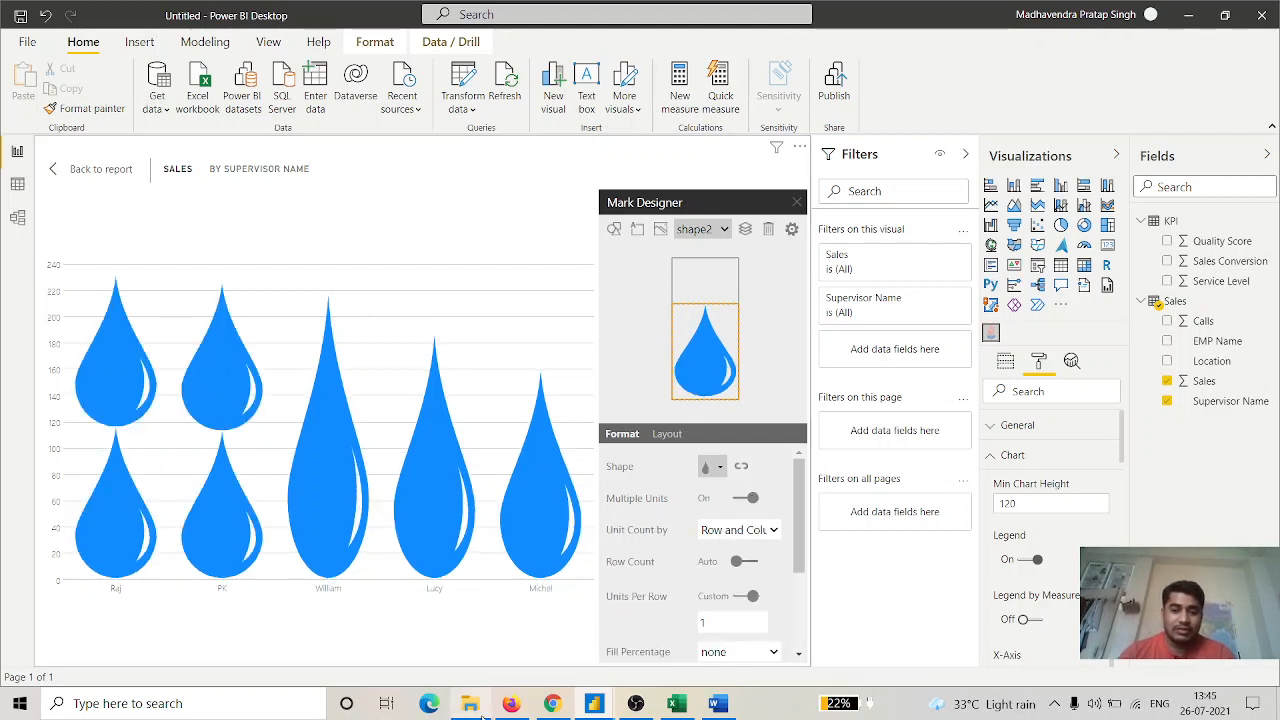
{"action": "left_click", "coordinate": [772, 530]}
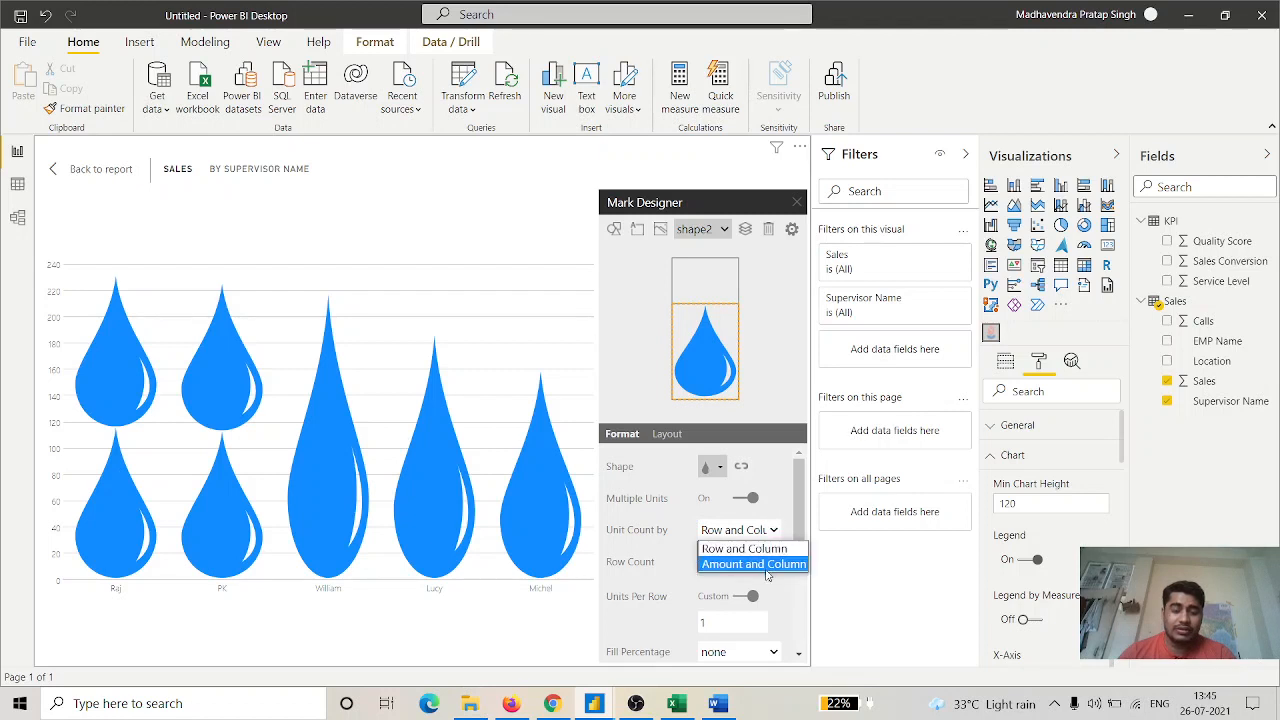
{"action": "left_click", "coordinate": [776, 528]}
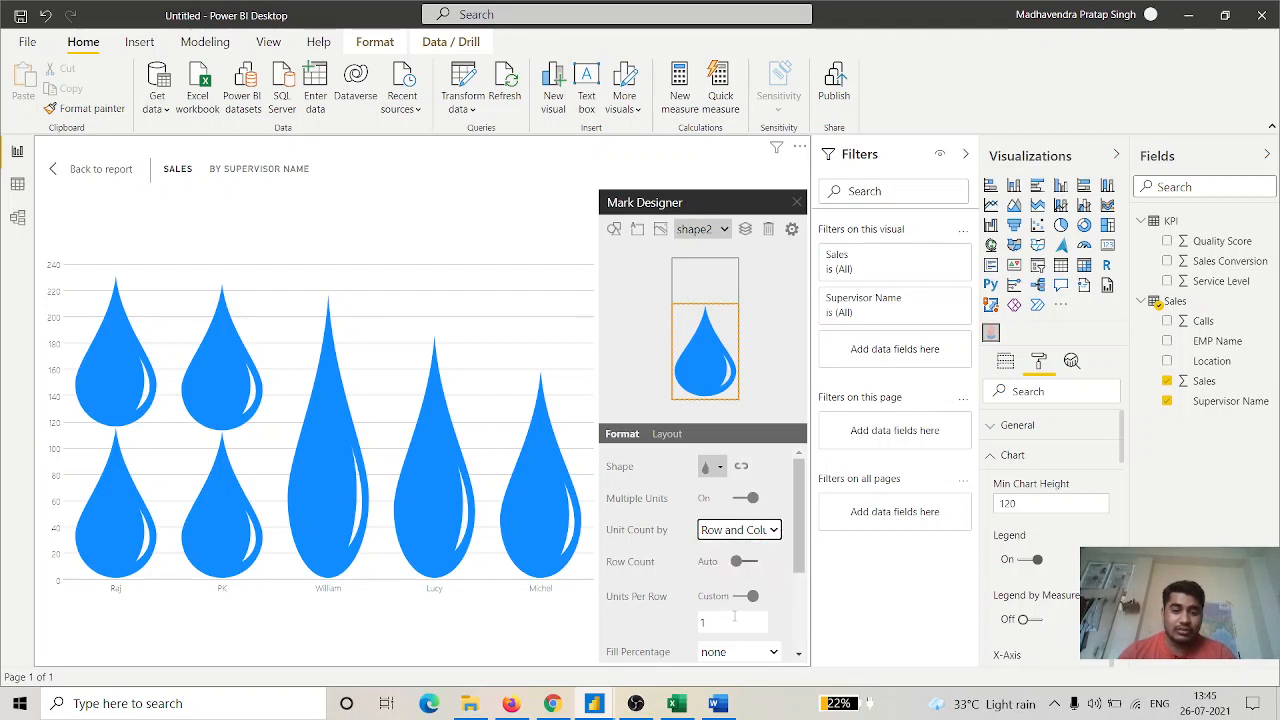
{"action": "scroll", "coordinate": [734, 616], "scroll_direction": "down", "scroll_amount": 3}
{"action": "left_click", "coordinate": [719, 490]}
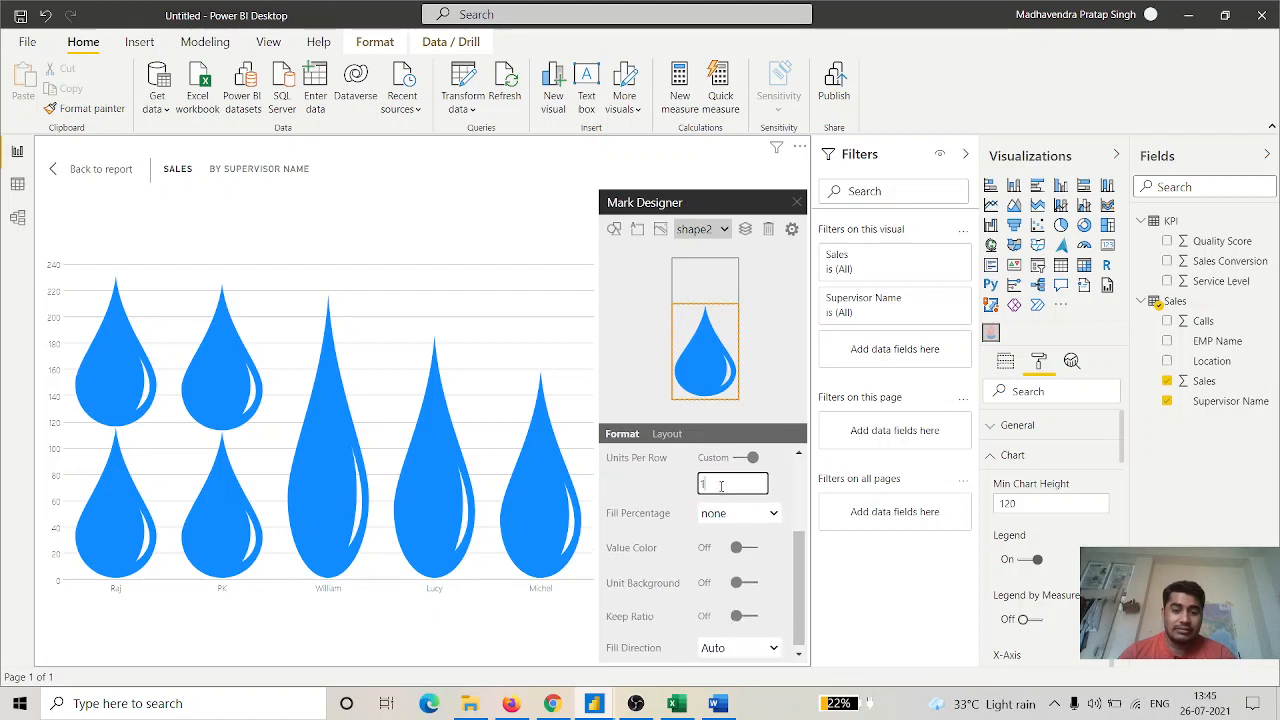
{"action": "type", "text": "5"}
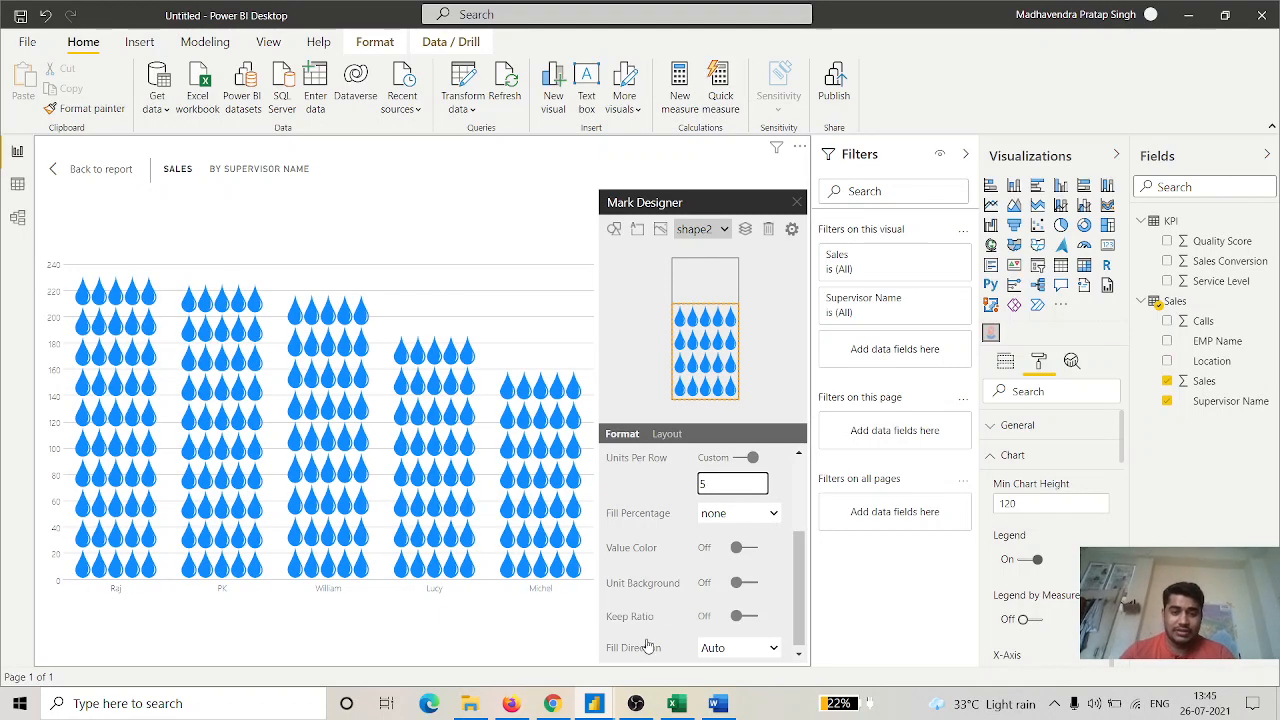
Turn on Value Color for the water drops, keeping the Fill Direction on Auto.
{"action": "left_click", "coordinate": [745, 547]}
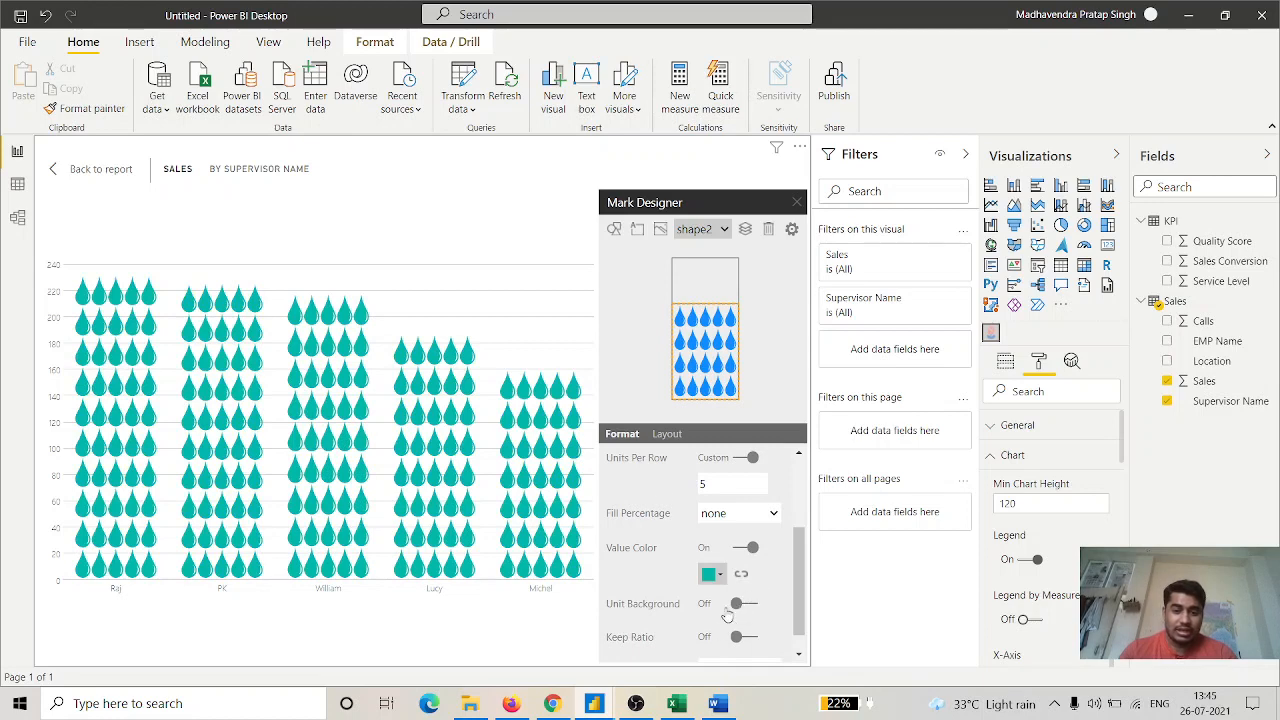
{"action": "scroll", "coordinate": [716, 628], "scroll_direction": "down", "scroll_amount": 1}
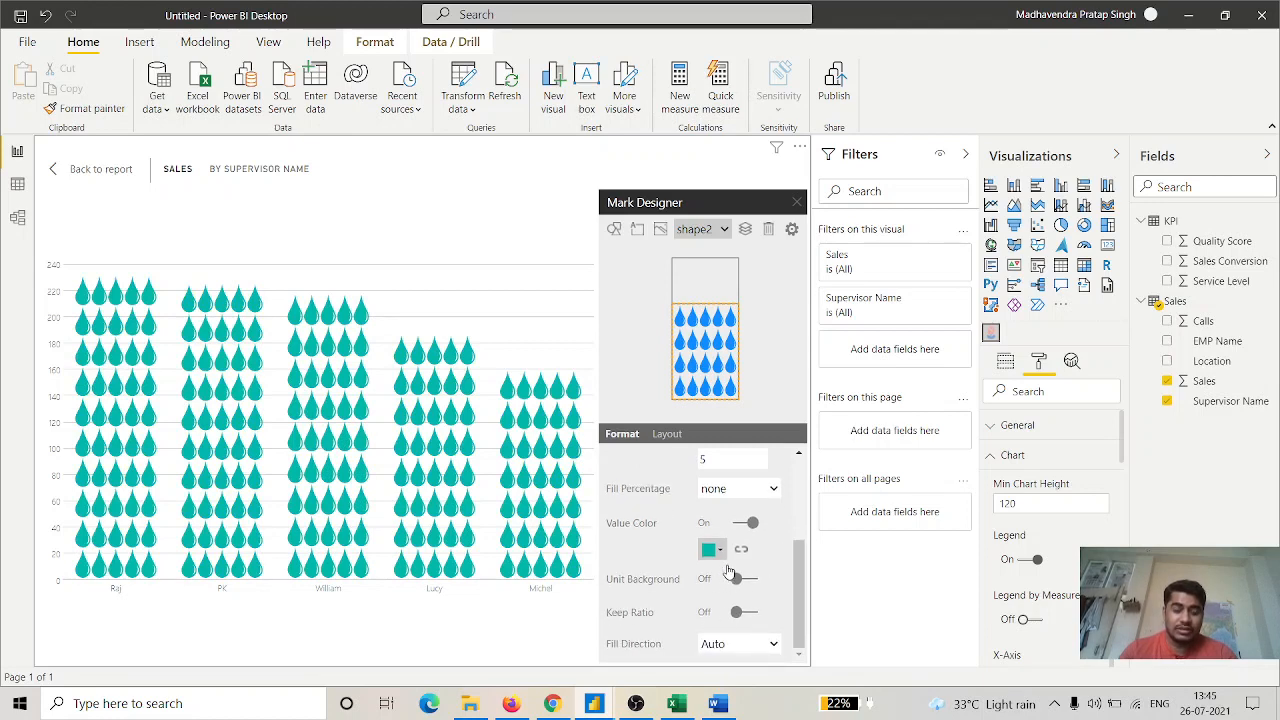
{"action": "left_click", "coordinate": [742, 645]}
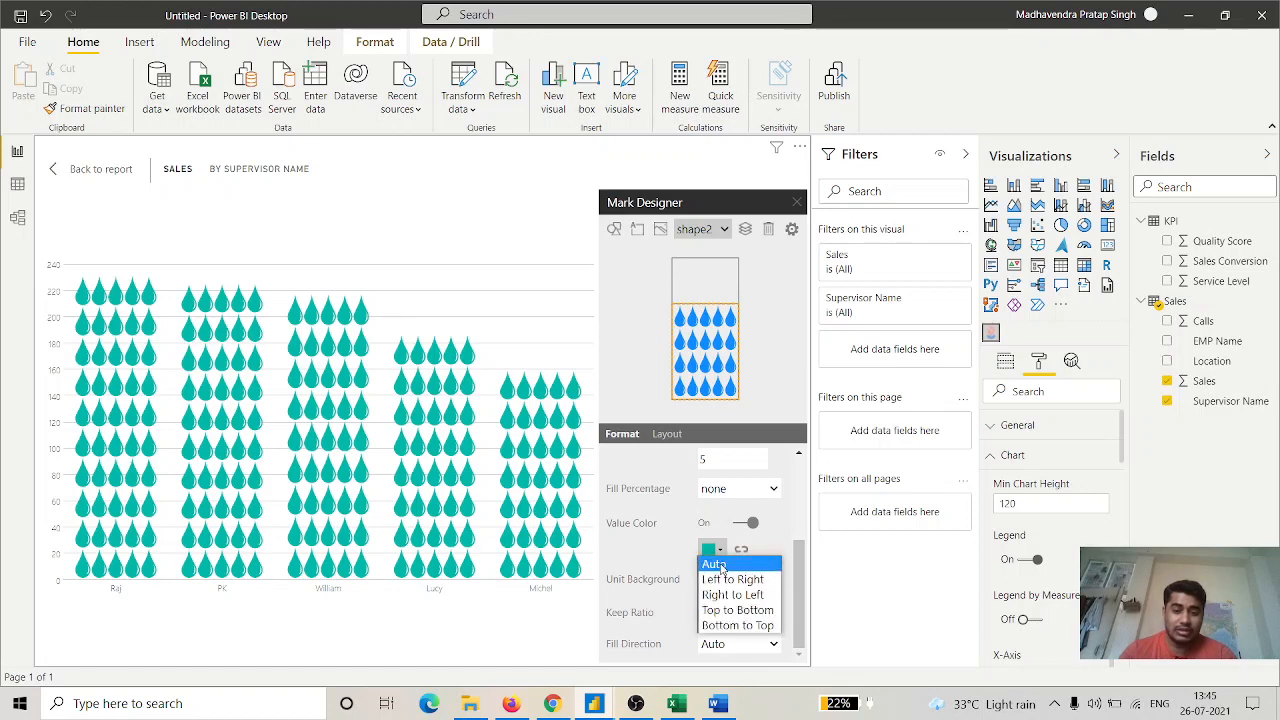
{"action": "left_click", "coordinate": [717, 566]}
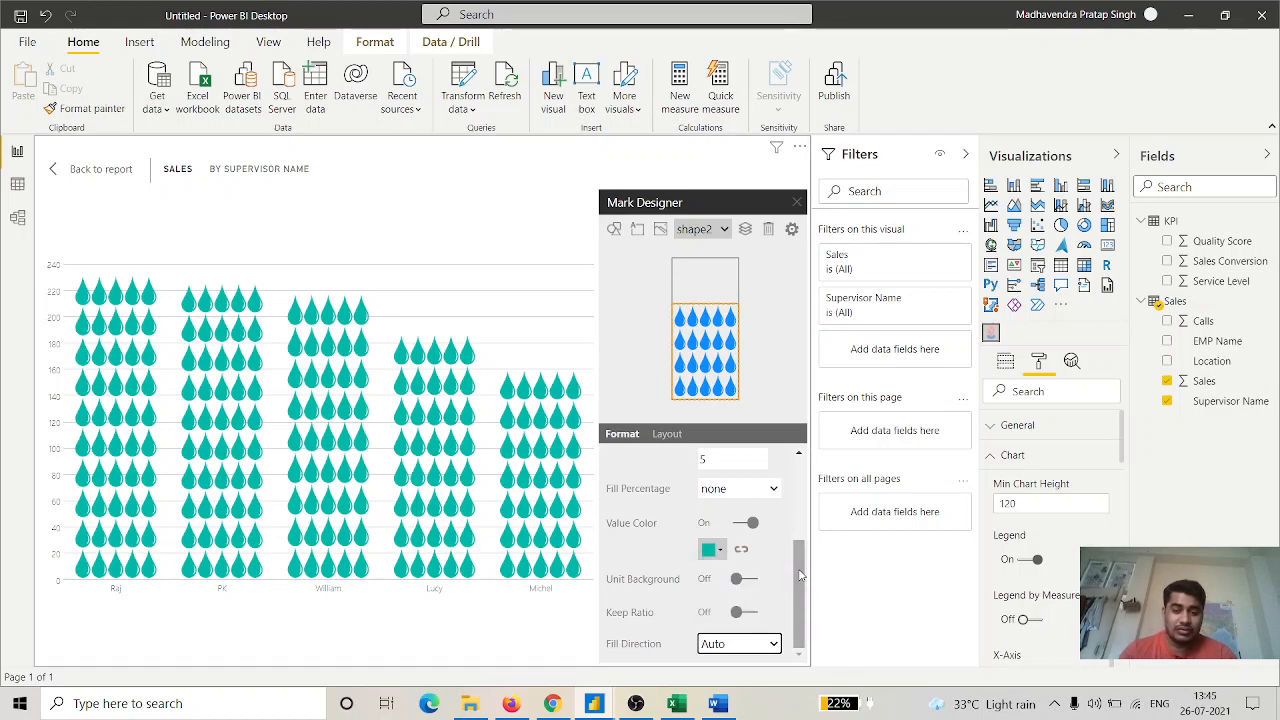
{"action": "scroll", "coordinate": [785, 540], "scroll_direction": "up", "scroll_amount": 3}
{"action": "scroll", "coordinate": [793, 497], "scroll_direction": "up", "scroll_amount": 1}
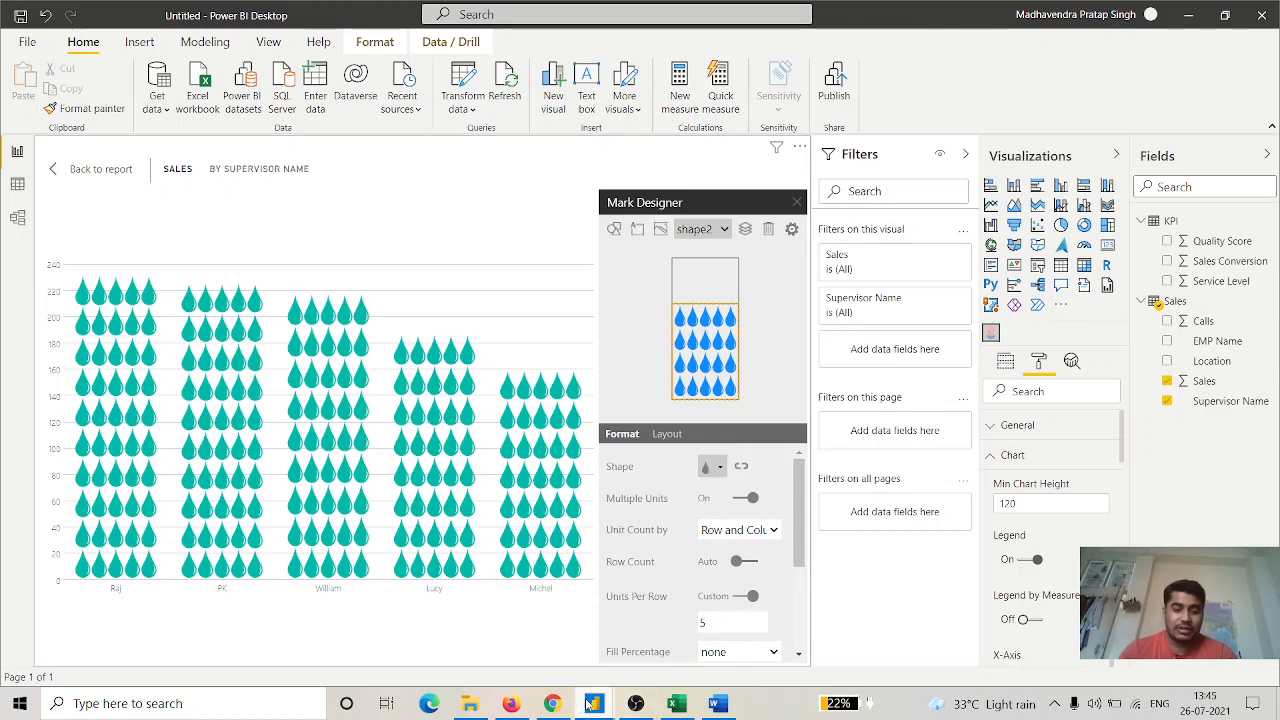
Switch to the Infographics Dashboard report to examine its Sales by Supervisor Name chart, and return to the Untitled report.
{"action": "mouse_move", "coordinate": [592, 704]}
{"action": "left_click", "coordinate": [505, 635]}
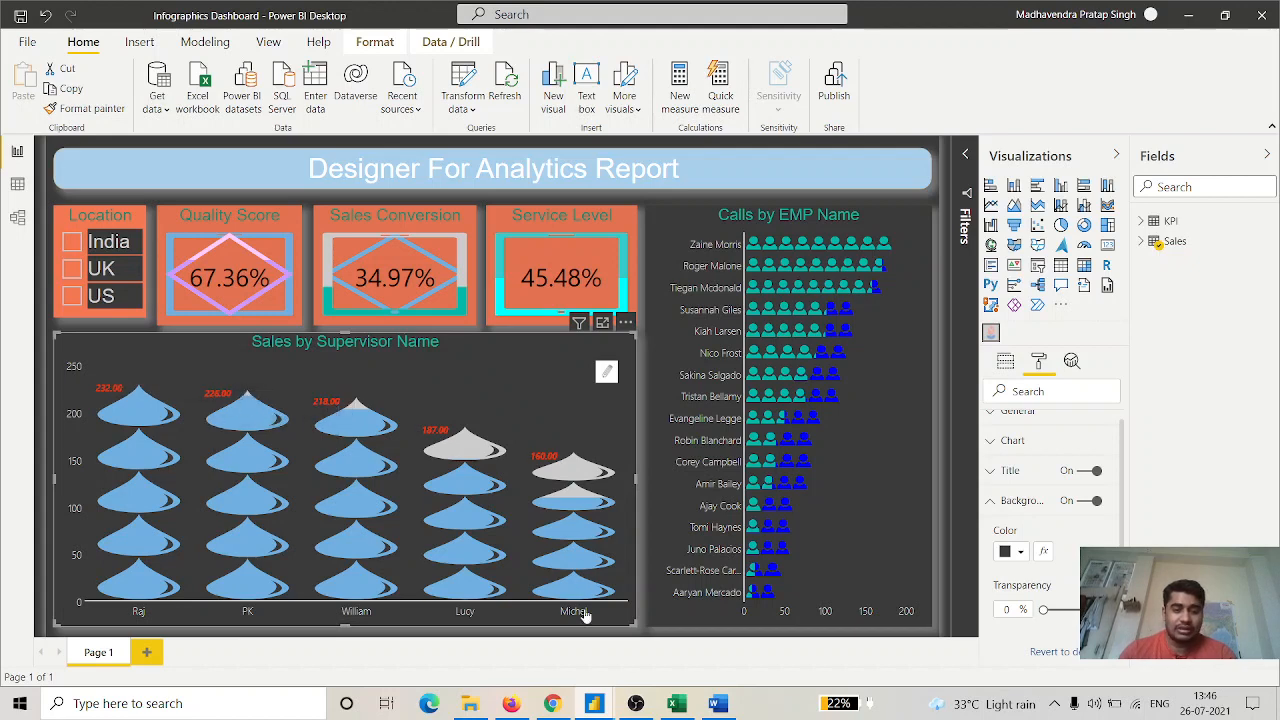
{"action": "mouse_move", "coordinate": [608, 705]}
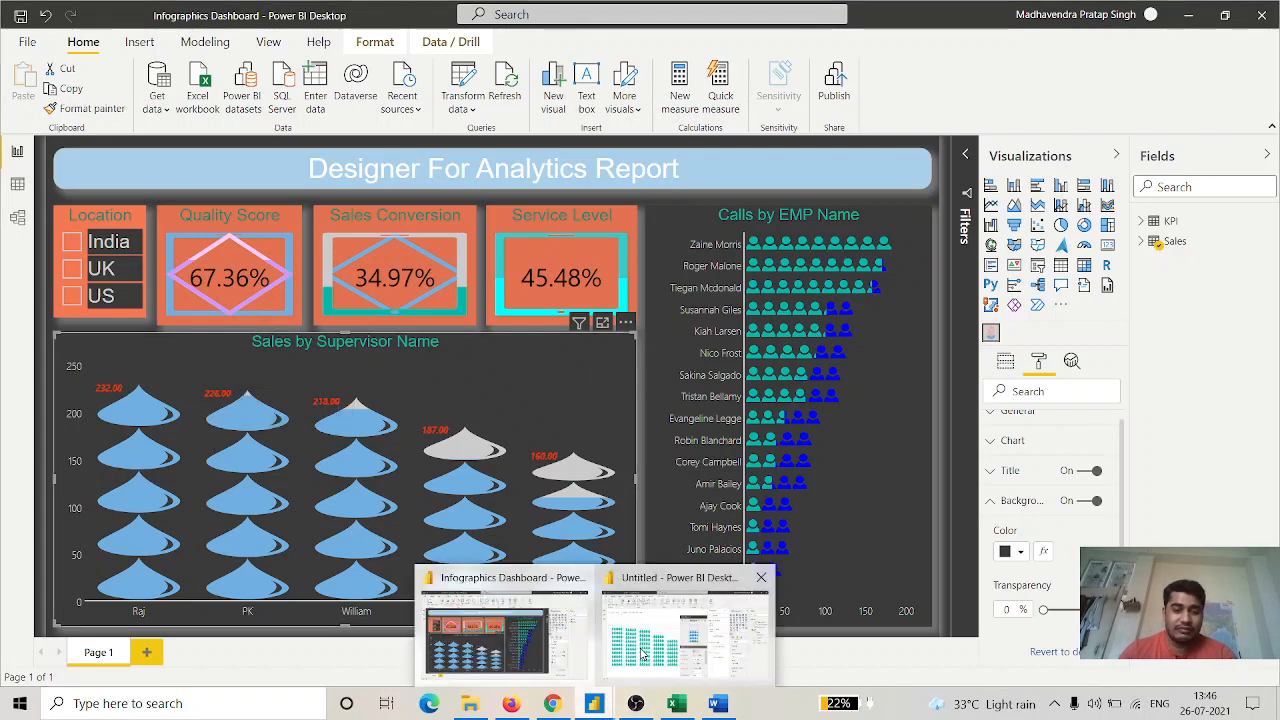
{"action": "left_click", "coordinate": [690, 640]}
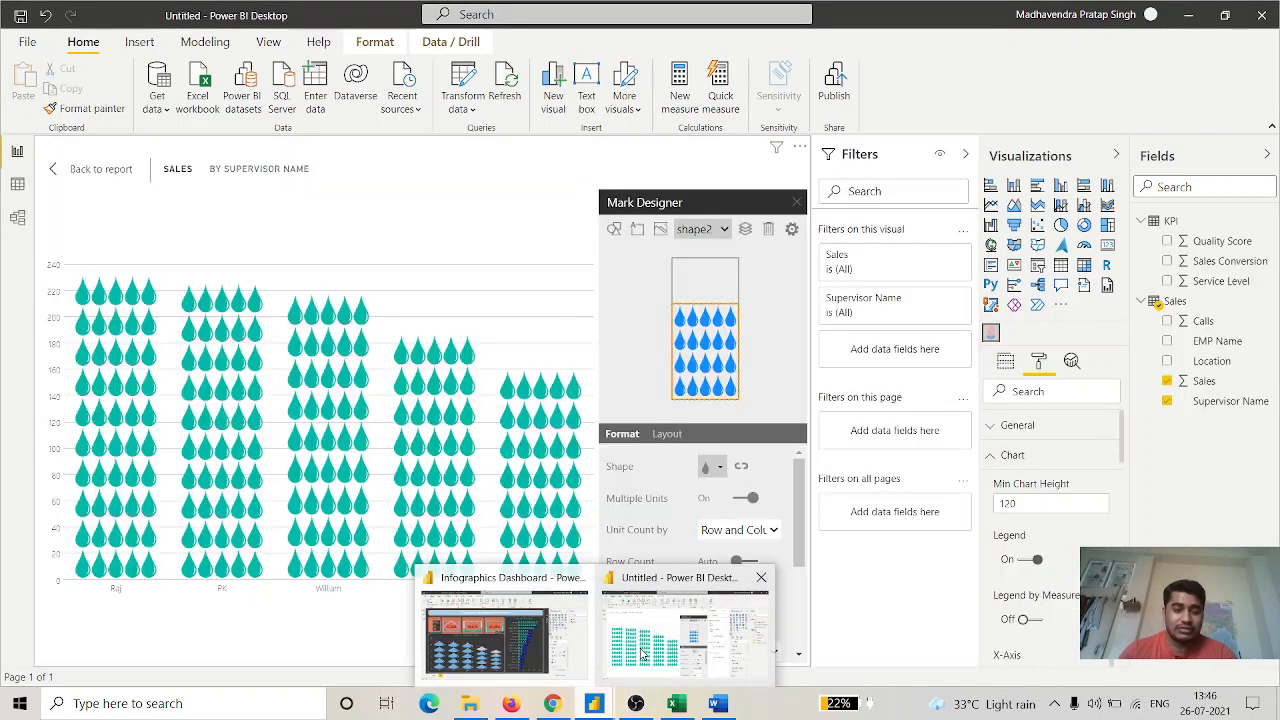
Add a text element to the column mark and choose Sales as its data-binding field with 2 decimal places.
{"action": "left_click", "coordinate": [637, 228]}
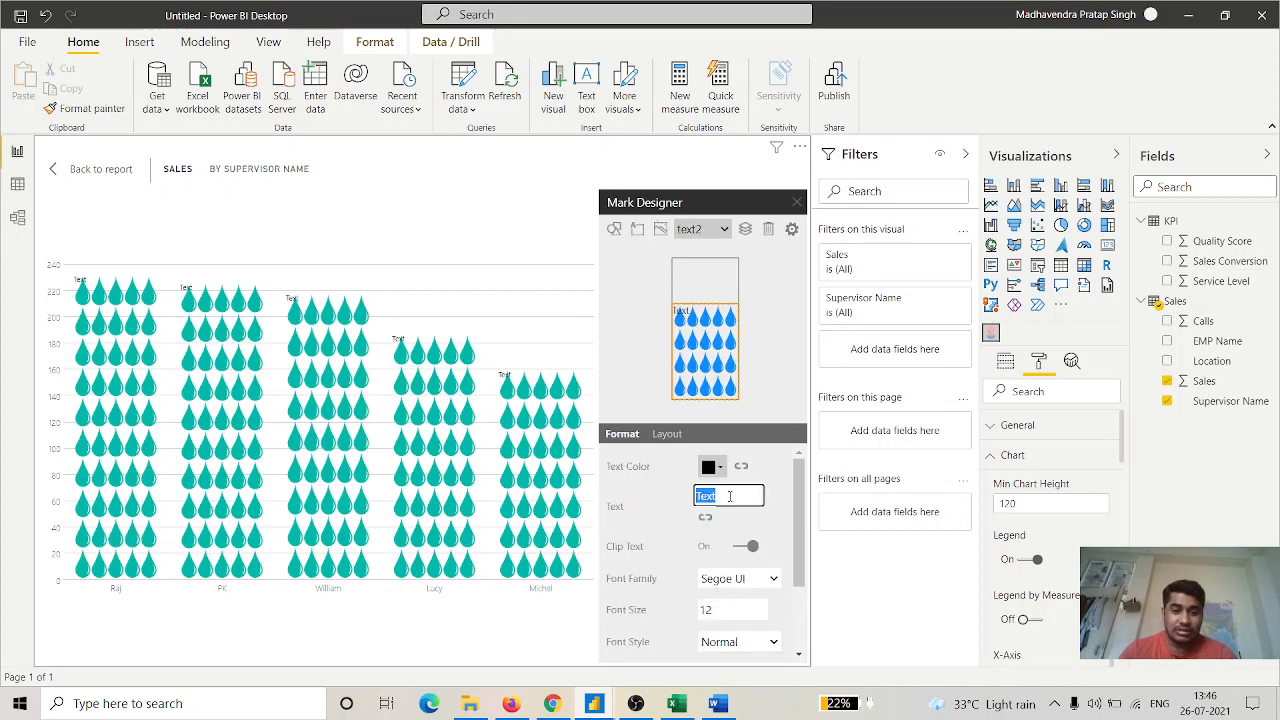
{"action": "left_click", "coordinate": [729, 496]}
{"action": "scroll", "coordinate": [722, 505], "scroll_direction": "down", "scroll_amount": 2}
{"action": "scroll", "coordinate": [730, 530], "scroll_direction": "up", "scroll_amount": 2}
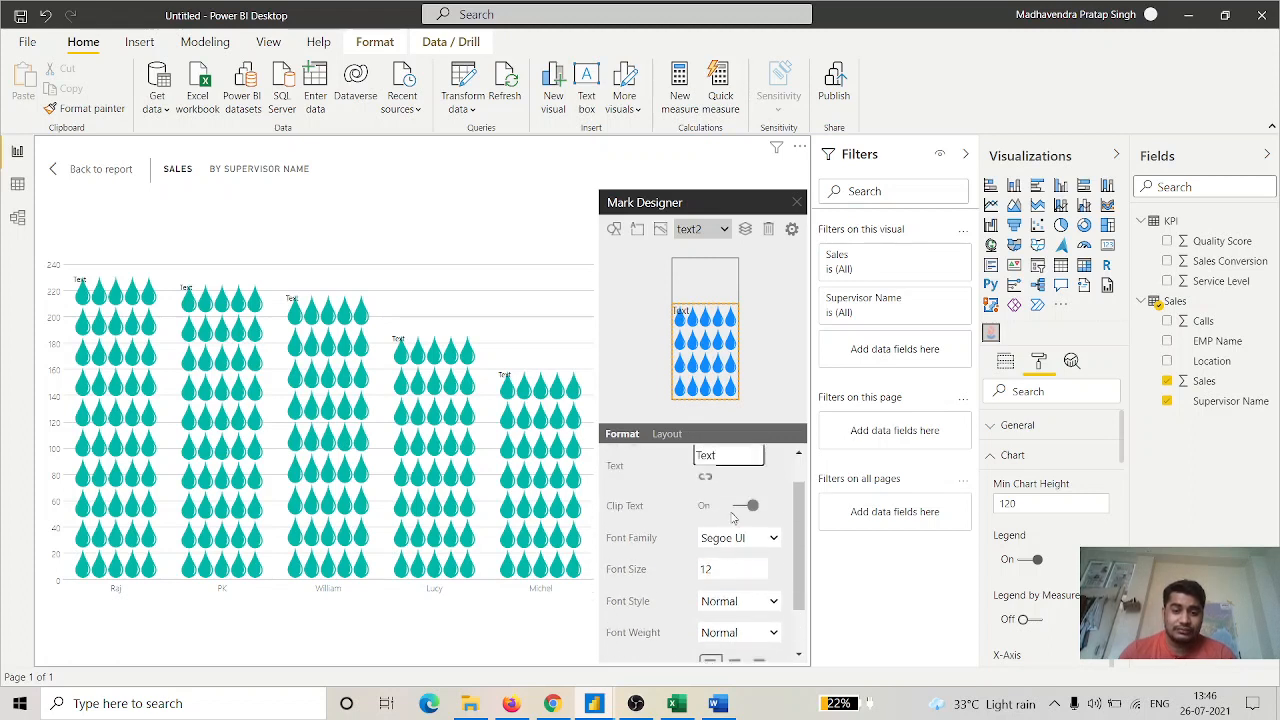
{"action": "left_click", "coordinate": [705, 515]}
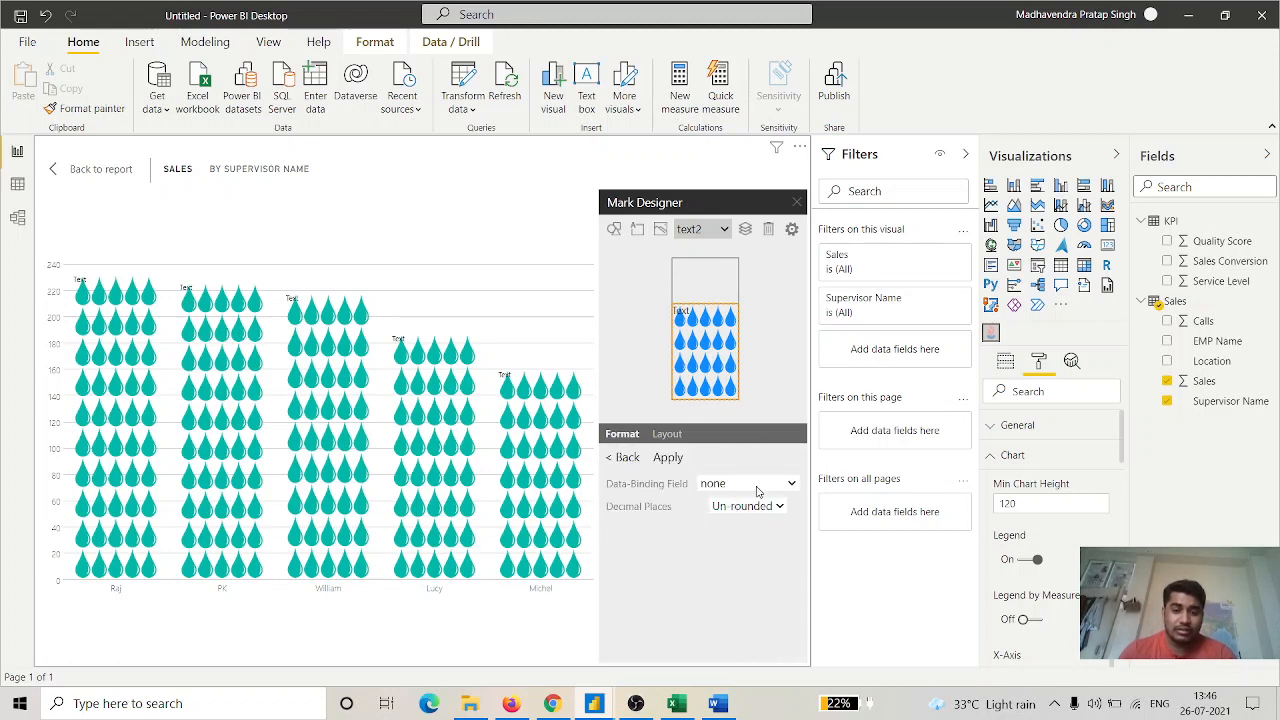
{"action": "left_click", "coordinate": [762, 487]}
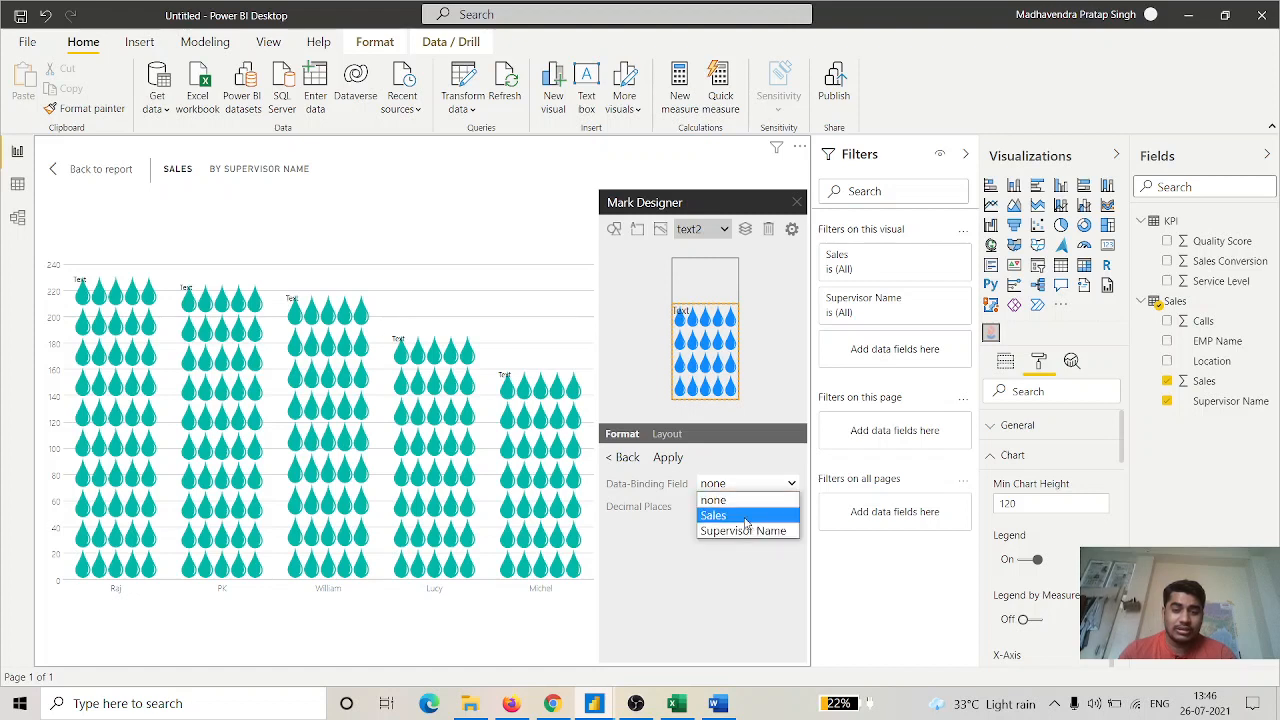
{"action": "left_click", "coordinate": [745, 515]}
{"action": "left_click", "coordinate": [750, 507]}
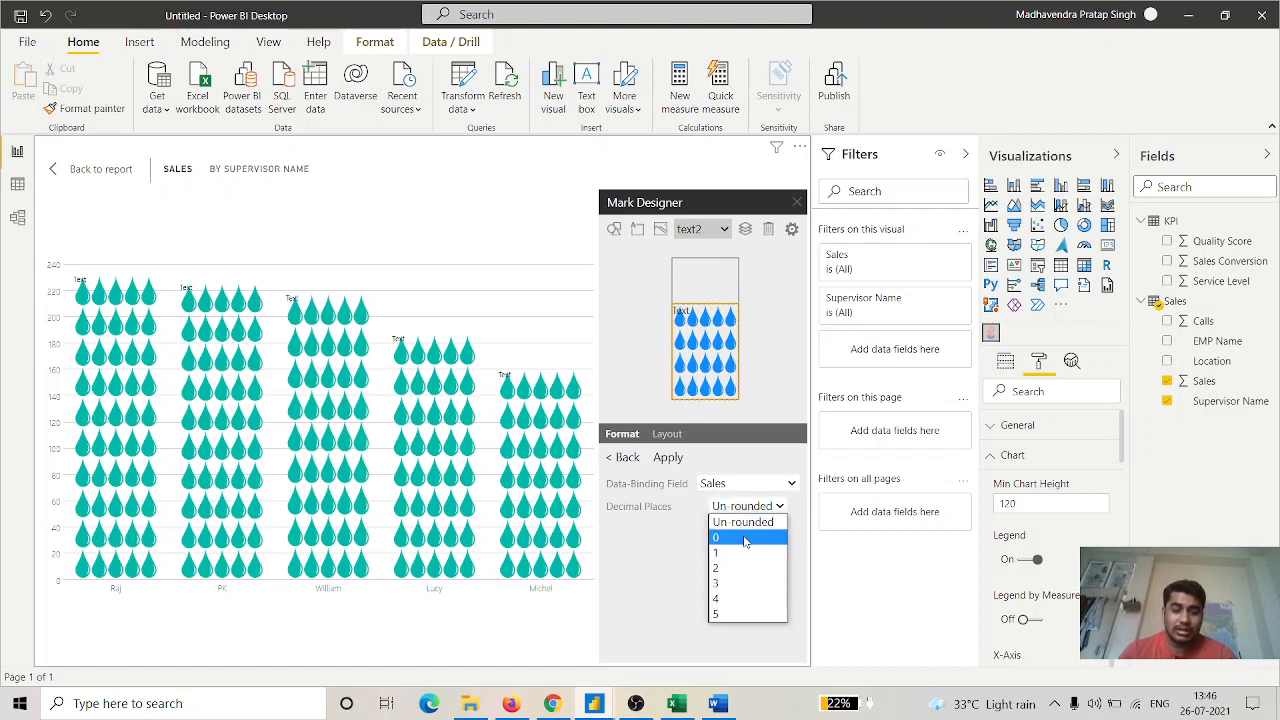
{"action": "left_click", "coordinate": [733, 566]}
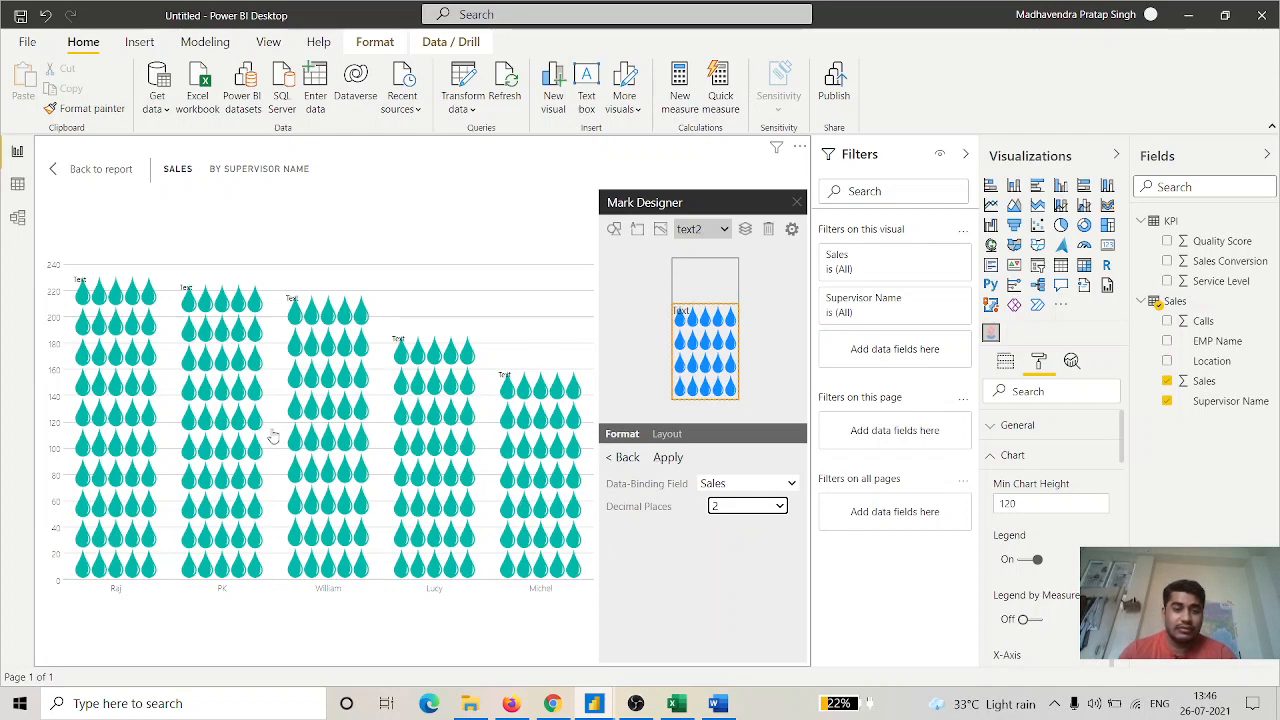
Try Supervisor Name and none as the text element's data-binding field.
{"action": "left_click", "coordinate": [731, 483]}
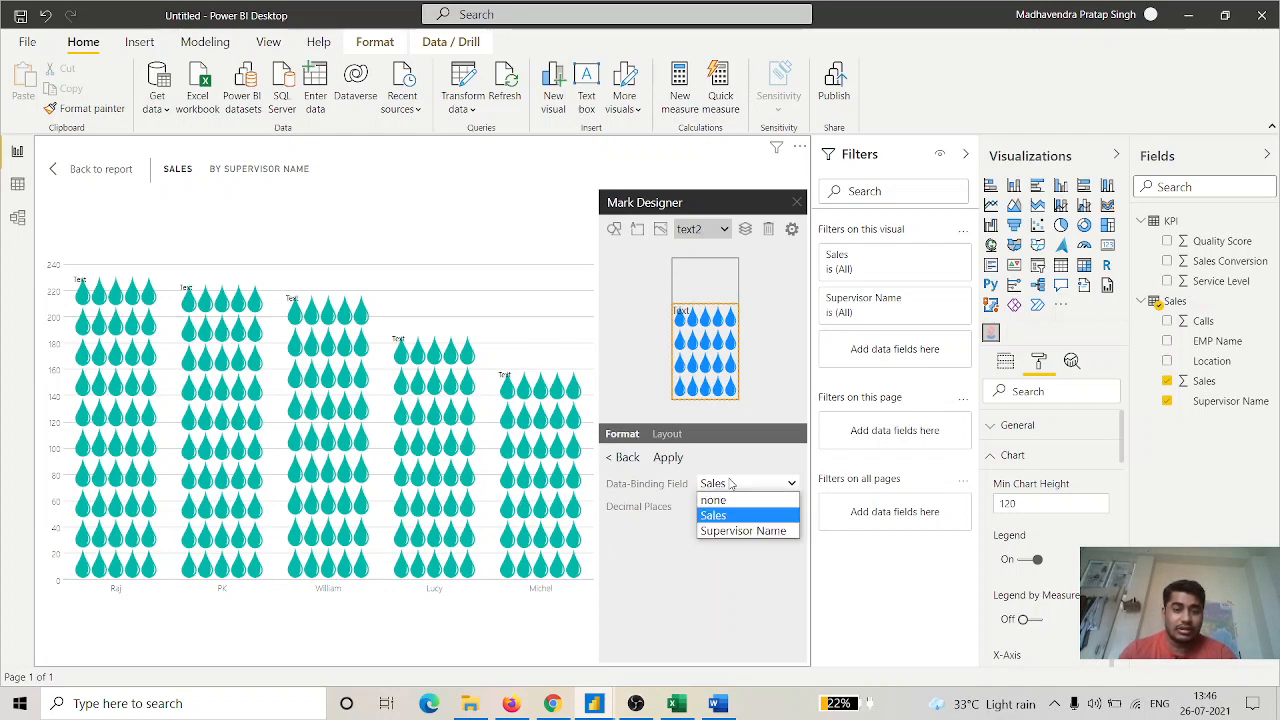
{"action": "left_click", "coordinate": [733, 530]}
{"action": "left_click", "coordinate": [728, 484]}
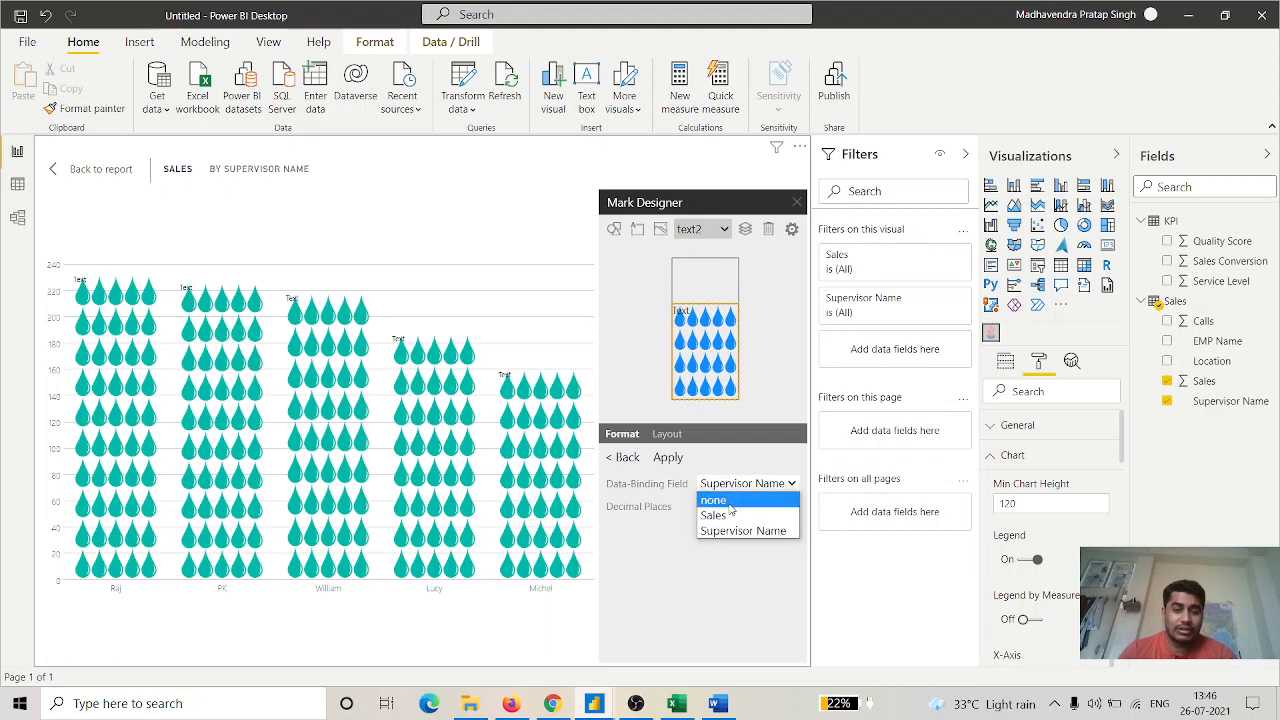
{"action": "left_click", "coordinate": [722, 500]}
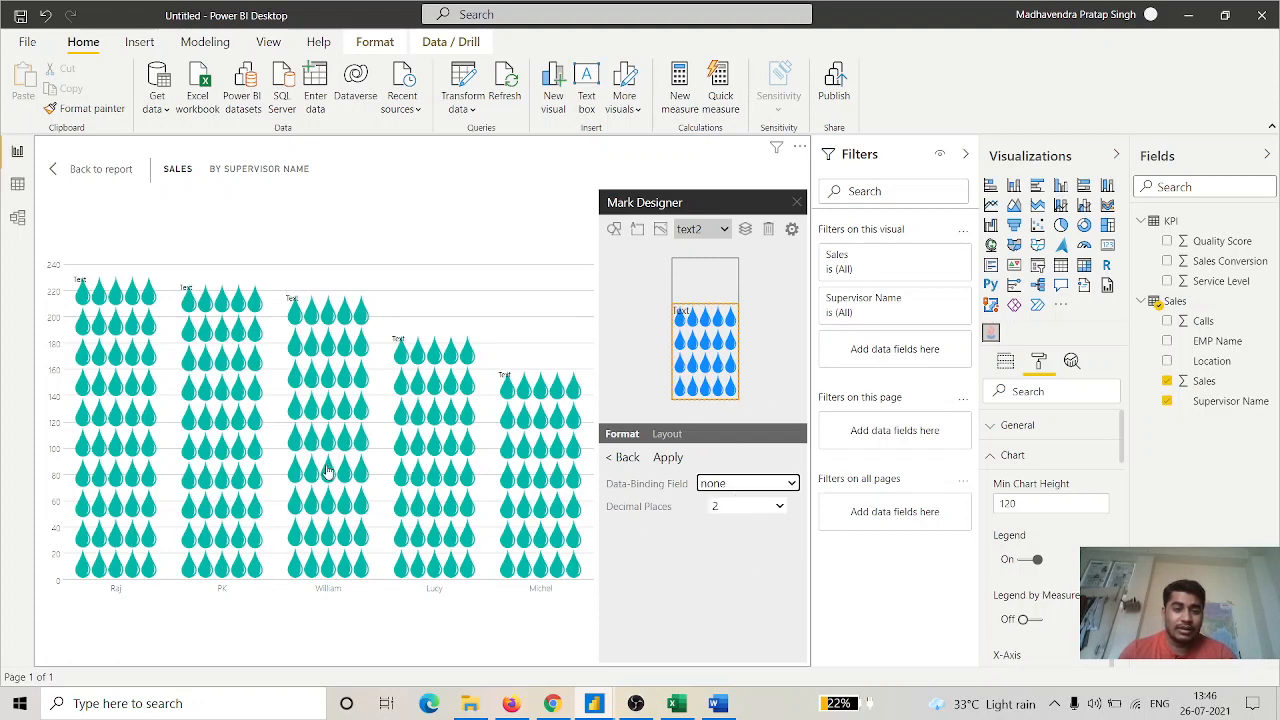
Select Sales as the text element's data-binding field and apply the binding.
{"action": "left_click", "coordinate": [716, 486]}
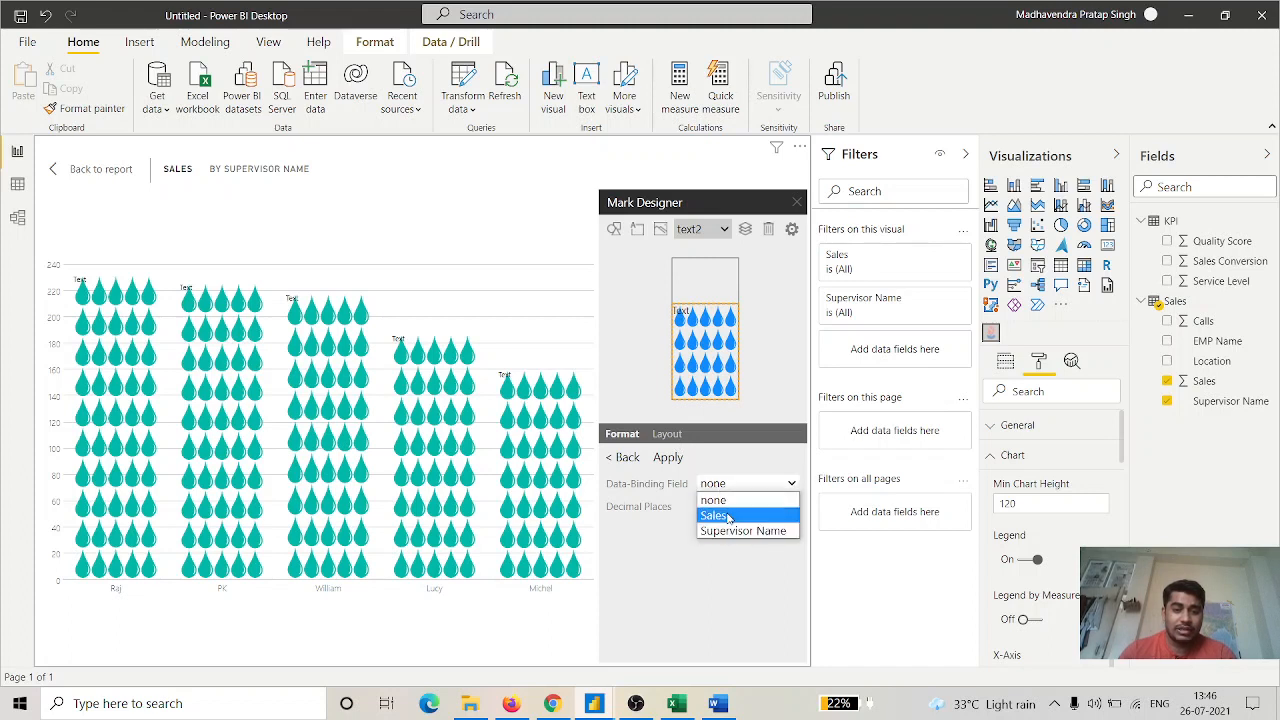
{"action": "left_click", "coordinate": [728, 514]}
{"action": "left_click", "coordinate": [665, 457]}
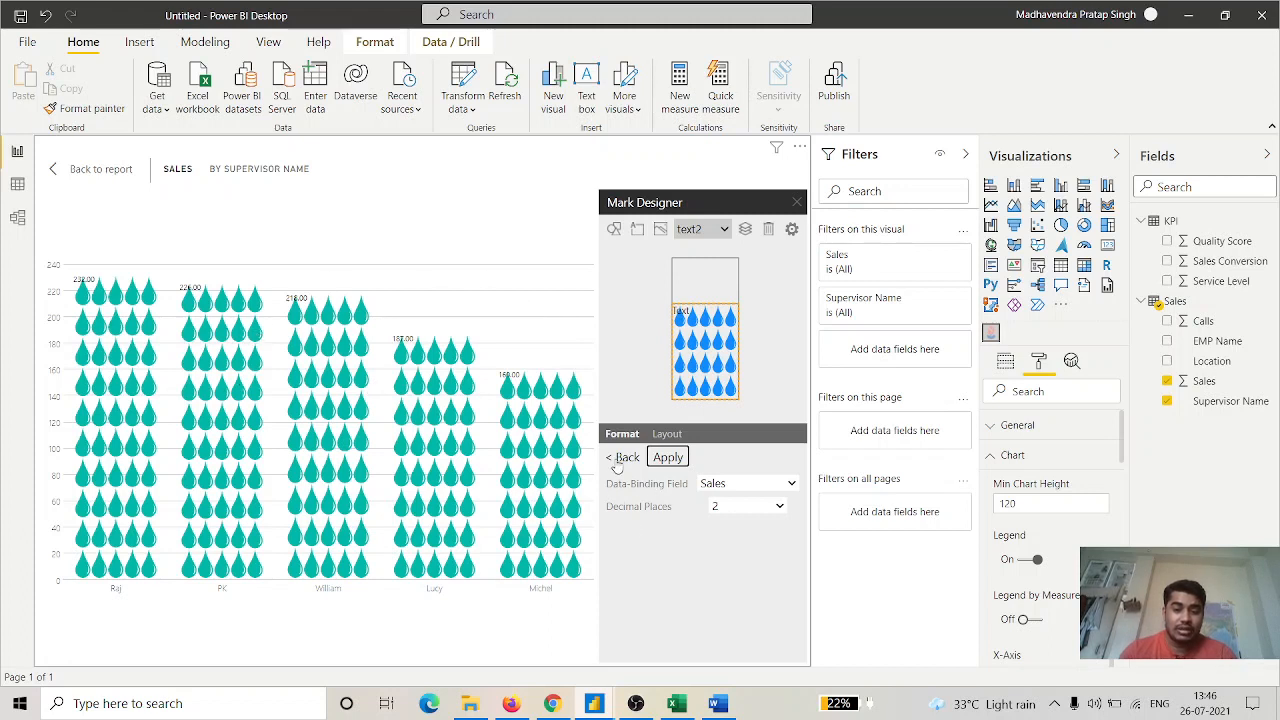
Bind the text element's layout to Outer and go back to its format settings.
{"action": "left_click", "coordinate": [666, 434]}
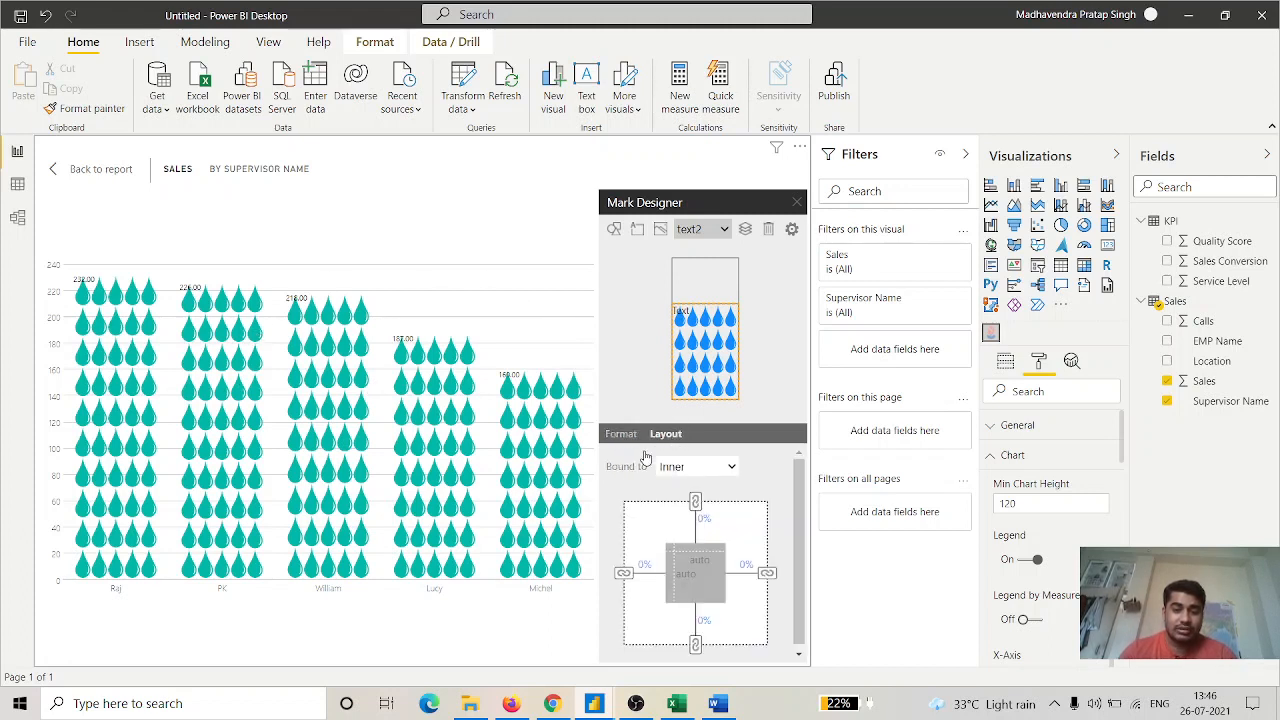
{"action": "left_click", "coordinate": [716, 470]}
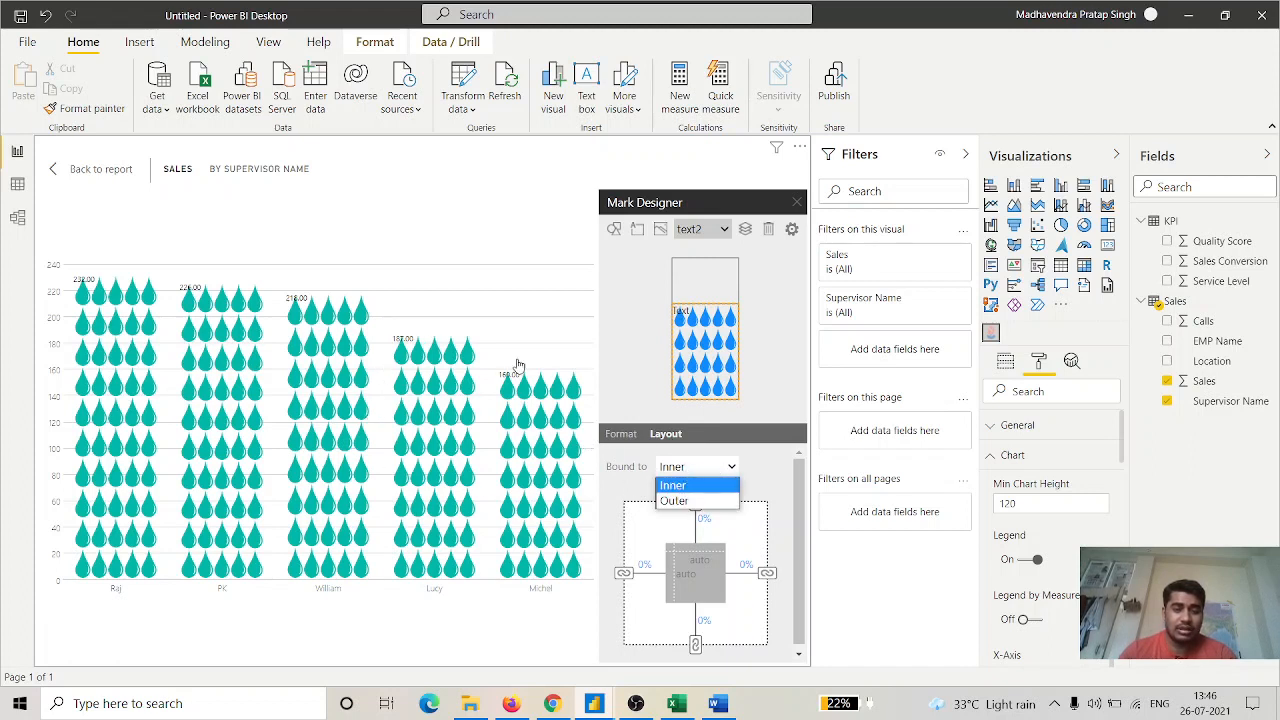
{"action": "left_click", "coordinate": [676, 502]}
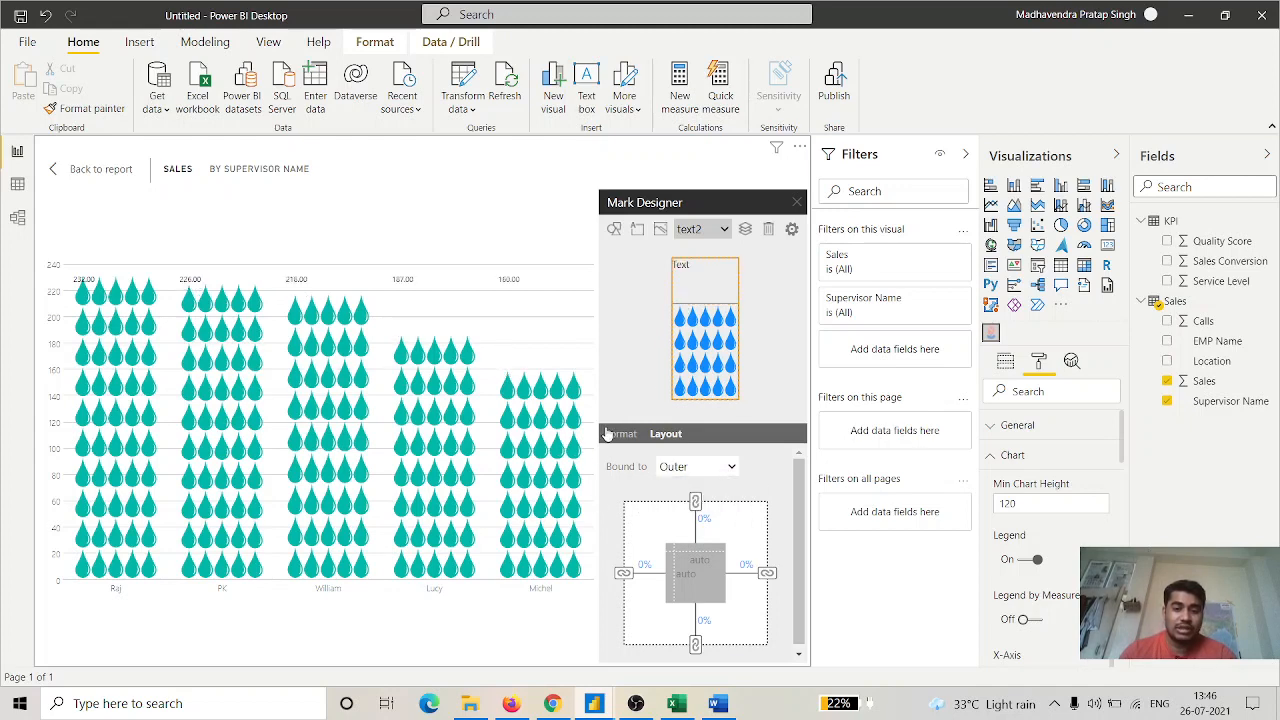
{"action": "left_click", "coordinate": [606, 433]}
Switch to the Infographics Dashboard report and examine its Sales by Supervisor Name chart.
{"action": "mouse_move", "coordinate": [594, 703]}
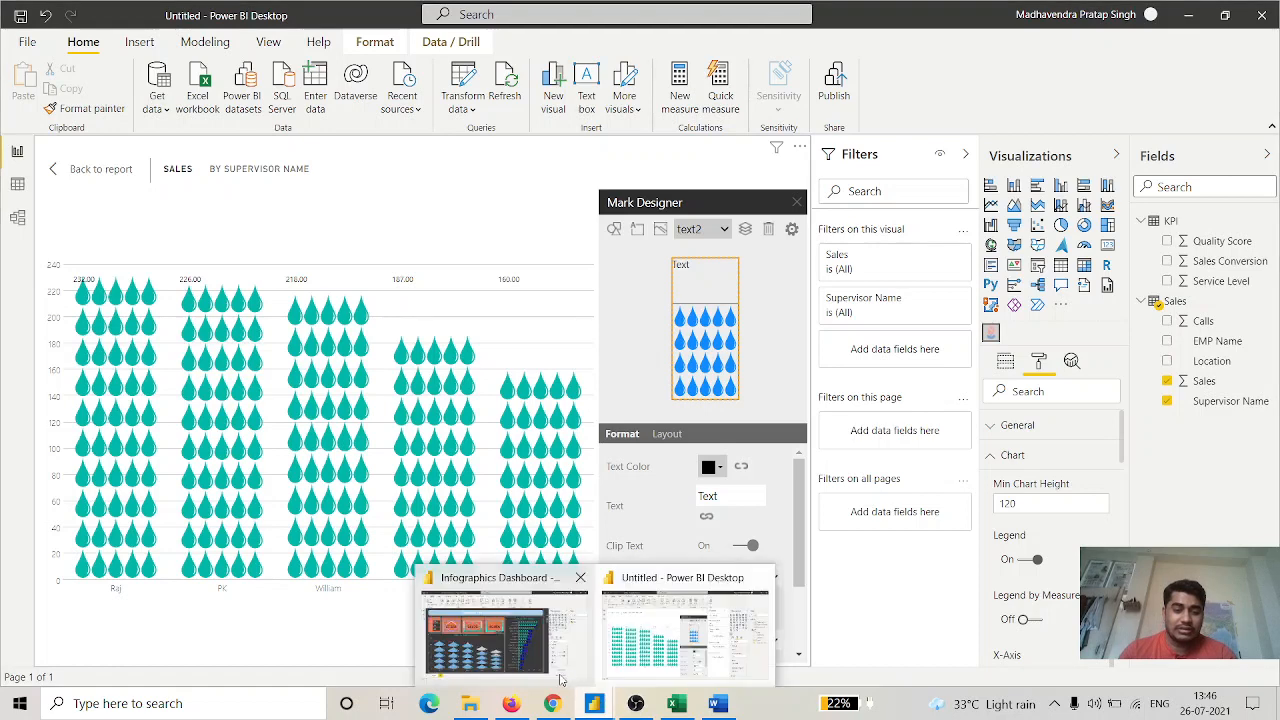
{"action": "left_click", "coordinate": [516, 645]}
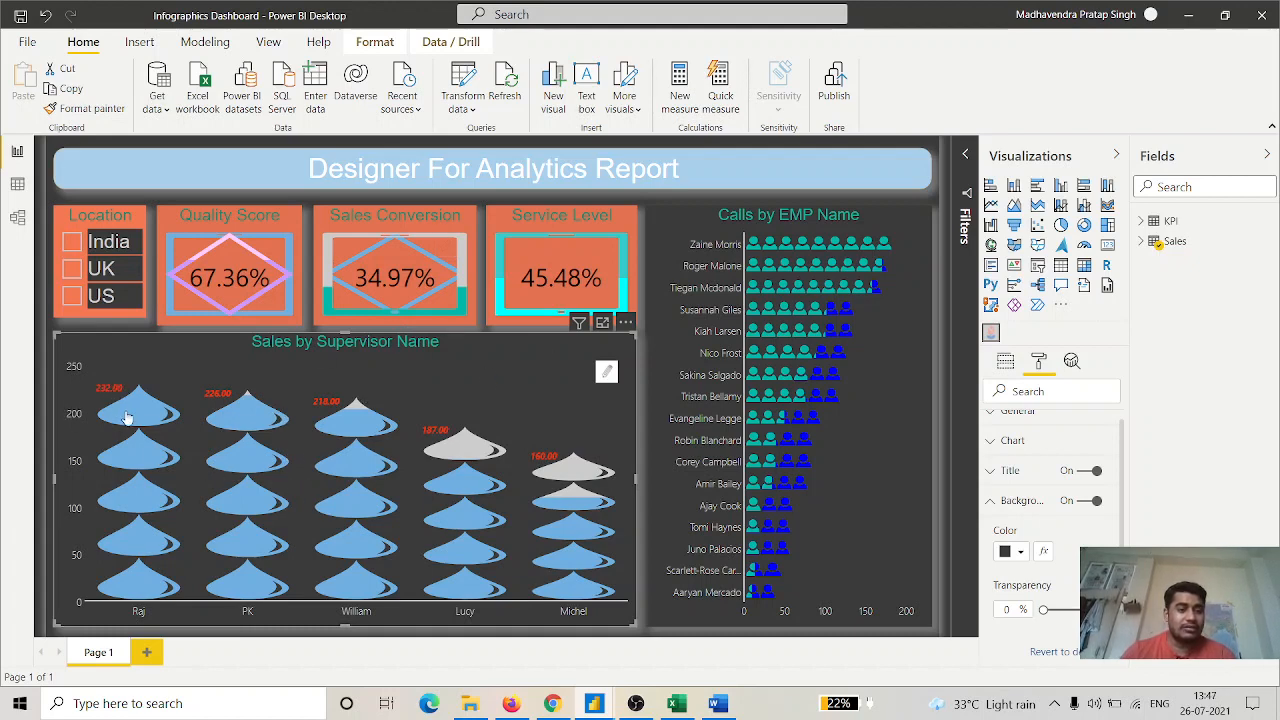
{"action": "mouse_move", "coordinate": [127, 418]}
{"action": "mouse_move", "coordinate": [247, 416]}
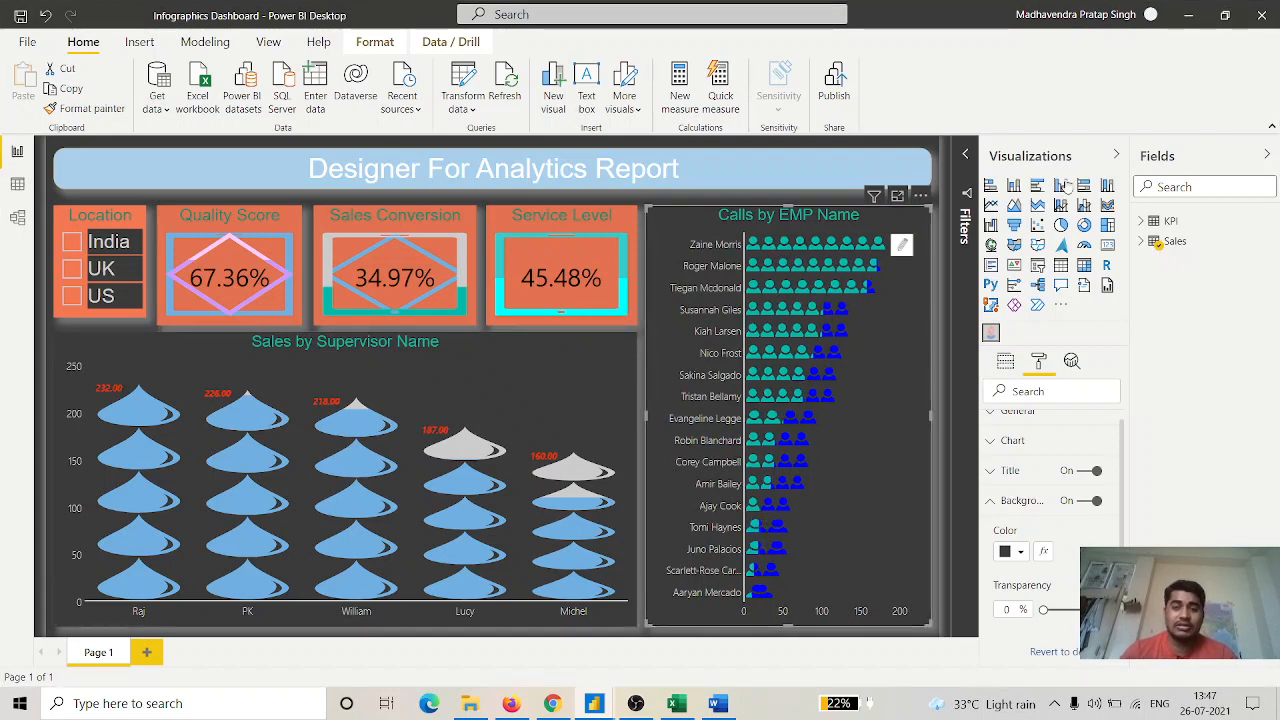
Open the Mark Designer for the Calls by EMP Name chart and show the chart in focus mode.
{"action": "mouse_move", "coordinate": [877, 273]}
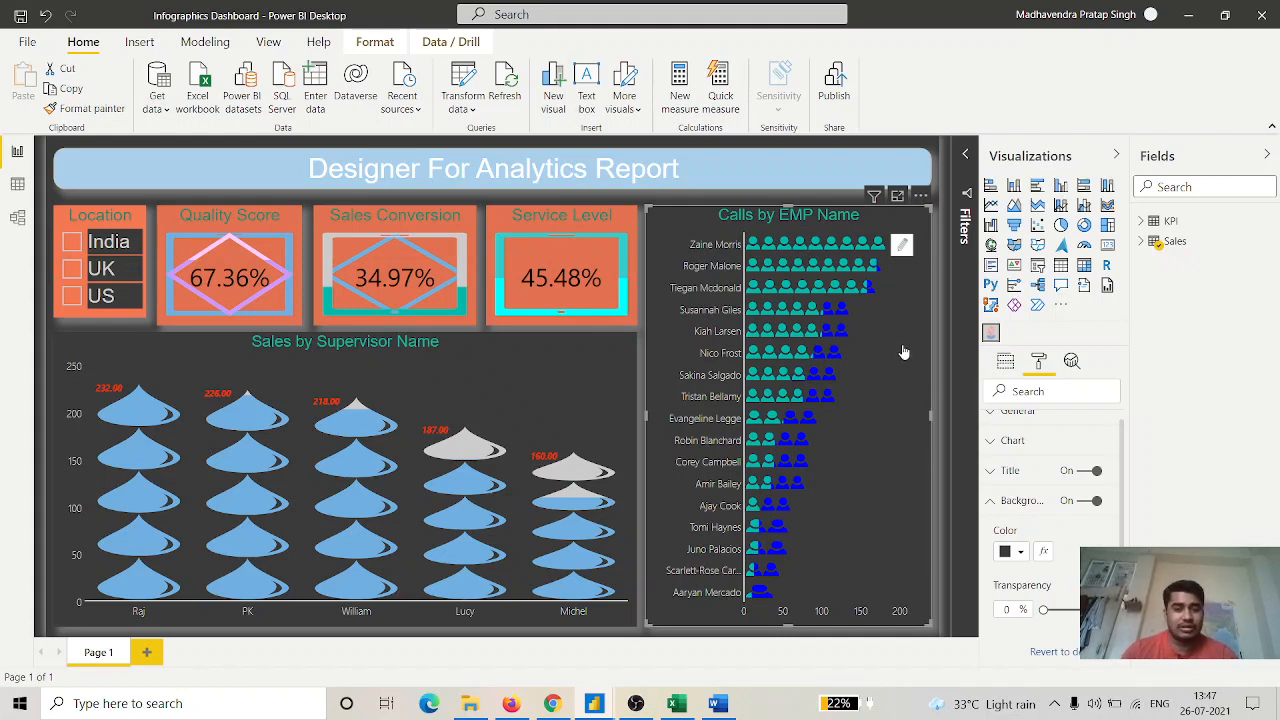
{"action": "left_click", "coordinate": [903, 244]}
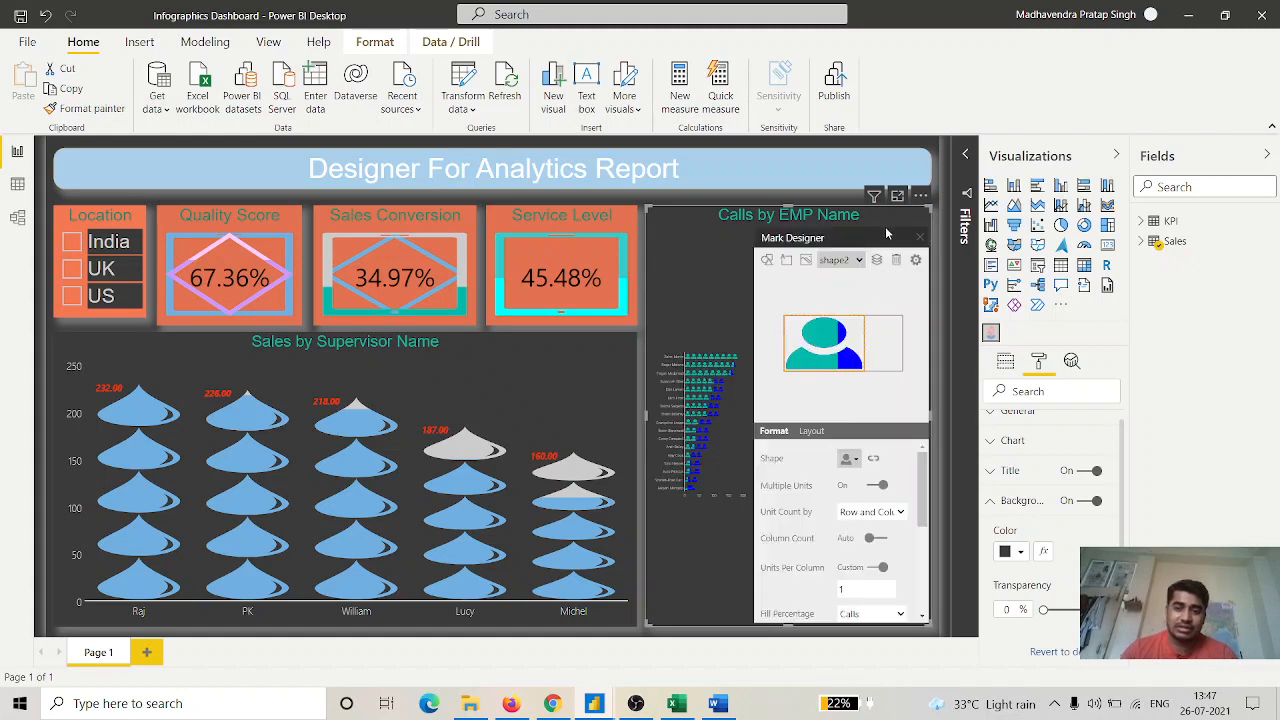
{"action": "left_click", "coordinate": [897, 197]}
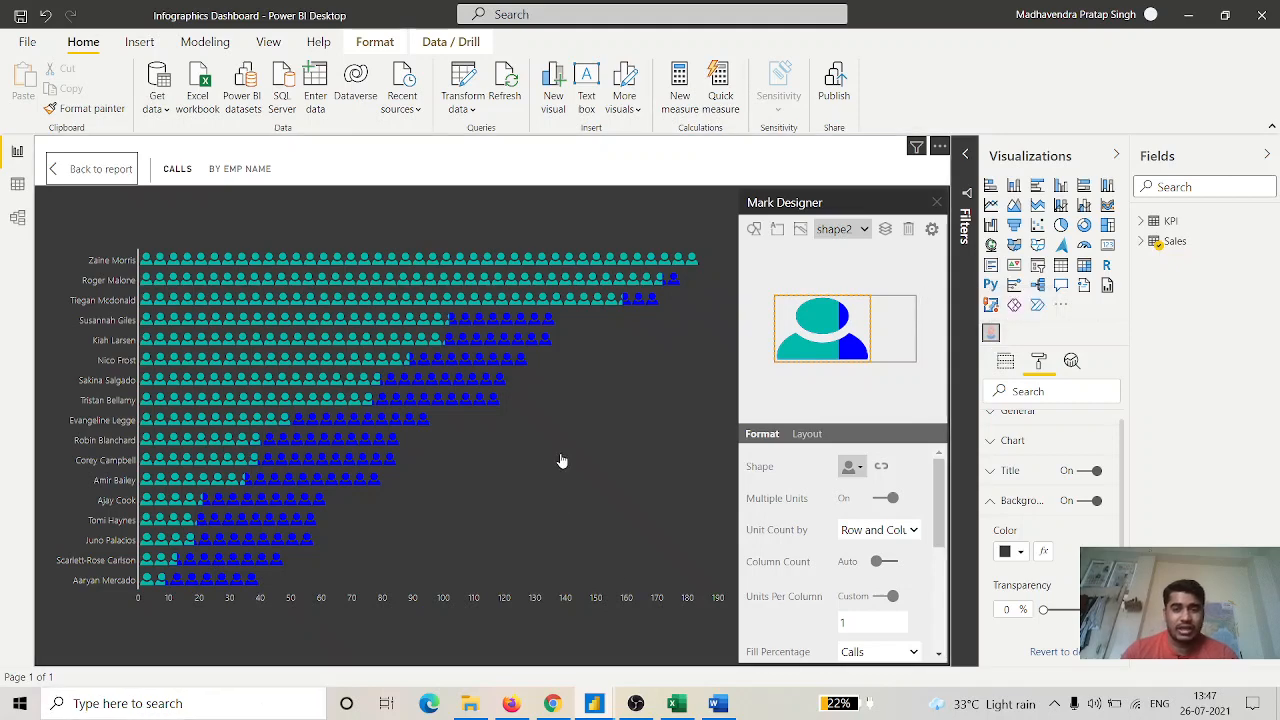
Look through the Mark Designer's People shapes, close the designer and return to the full report page.
{"action": "left_click", "coordinate": [755, 230]}
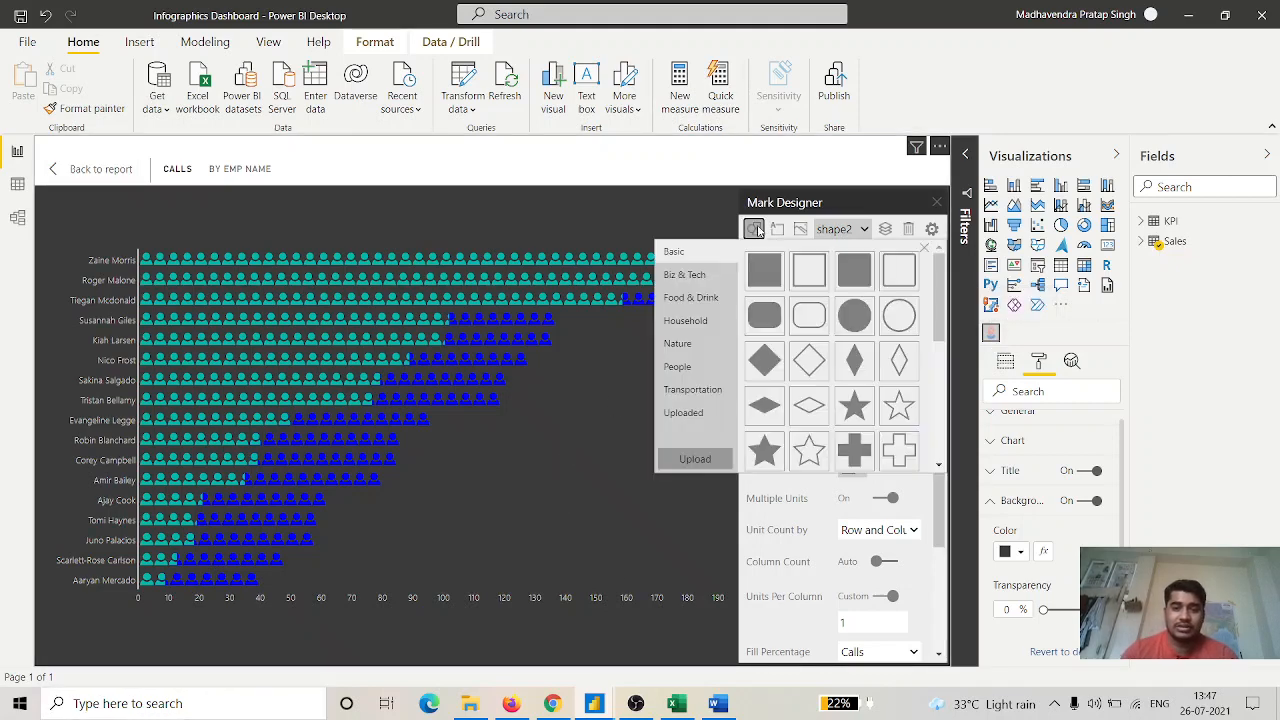
{"action": "left_click", "coordinate": [686, 367]}
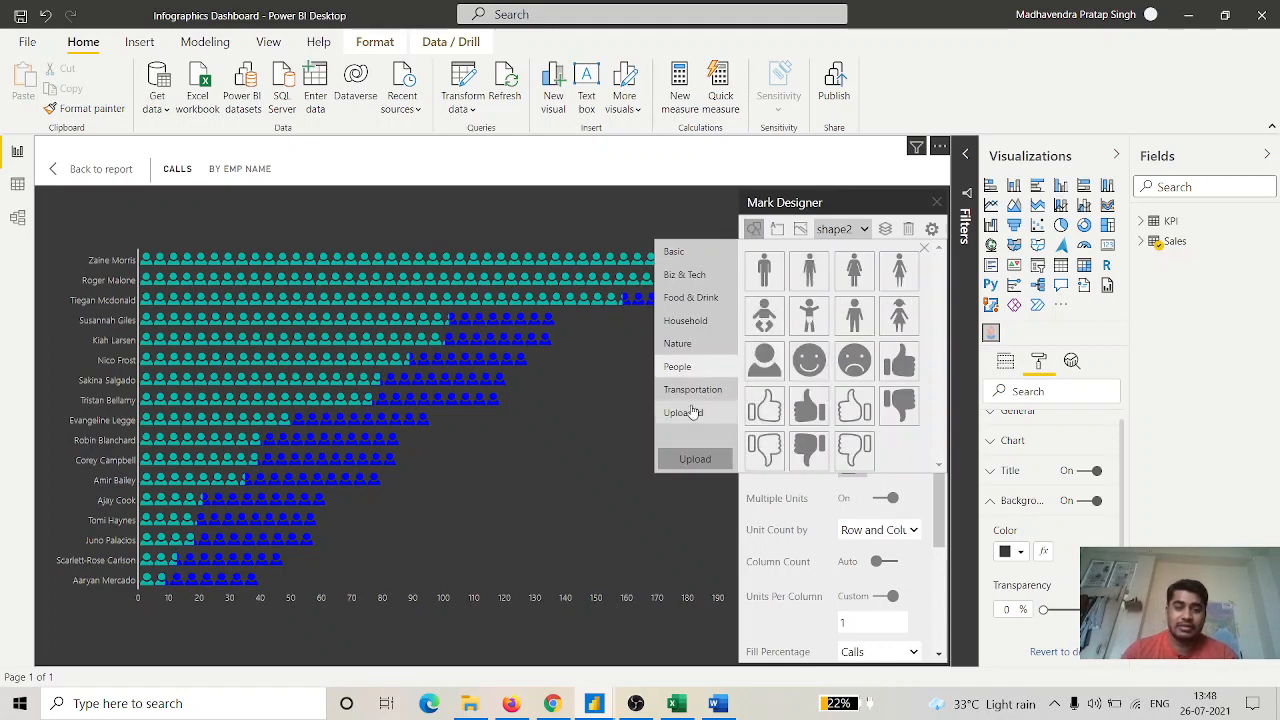
{"action": "left_click", "coordinate": [926, 257]}
{"action": "left_click", "coordinate": [942, 204]}
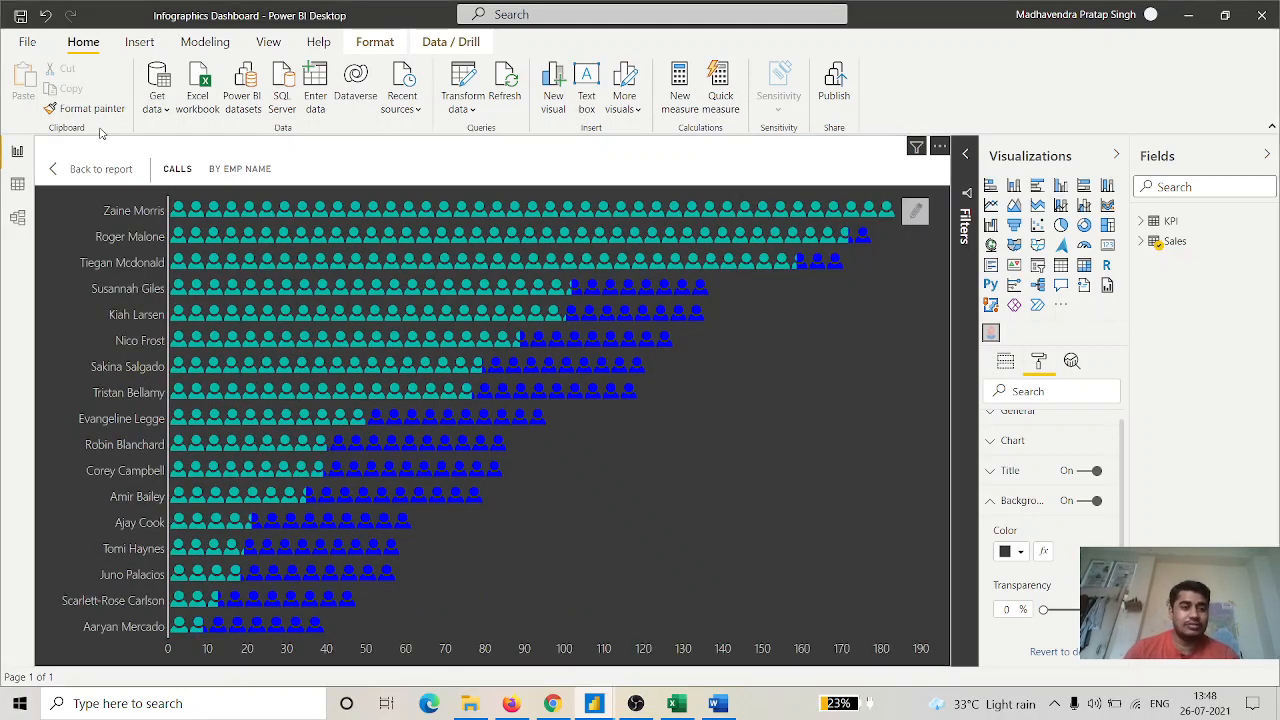
{"action": "left_click", "coordinate": [98, 169]}
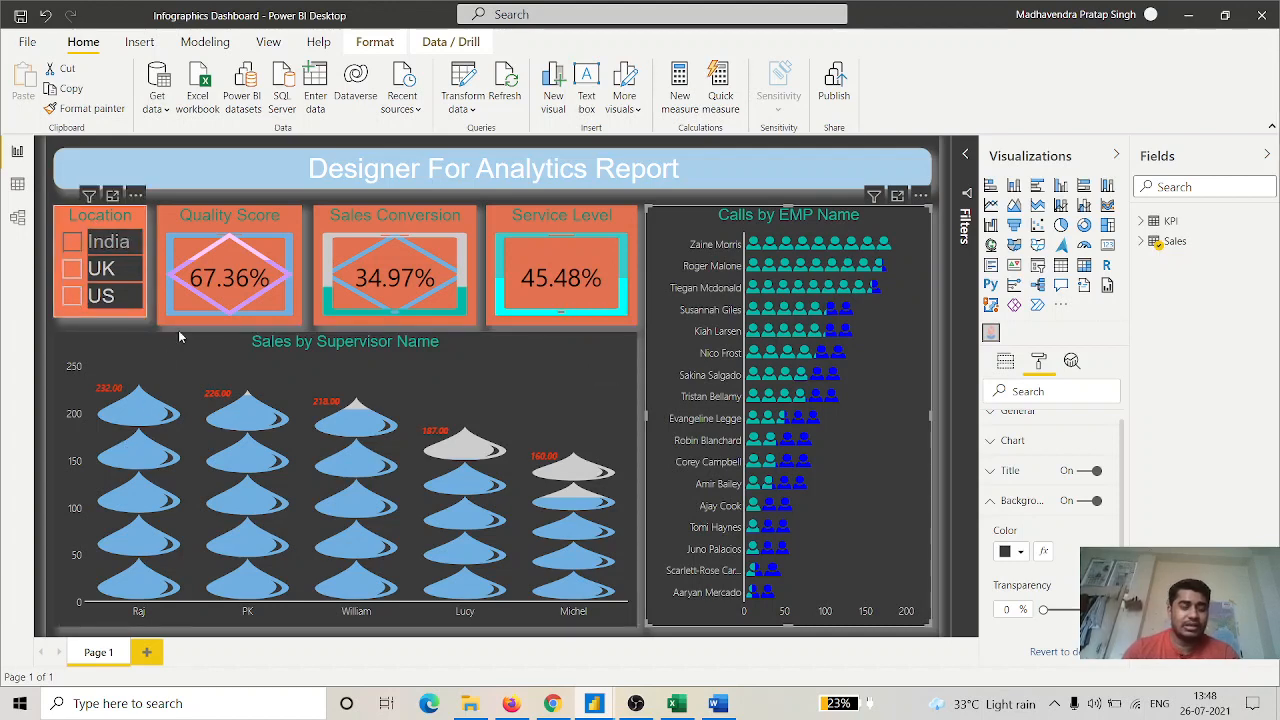
Test the Location slicer on the dashboard with UK and India, and clear the location selection.
{"action": "left_click", "coordinate": [80, 272]}
{"action": "left_click", "coordinate": [78, 270]}
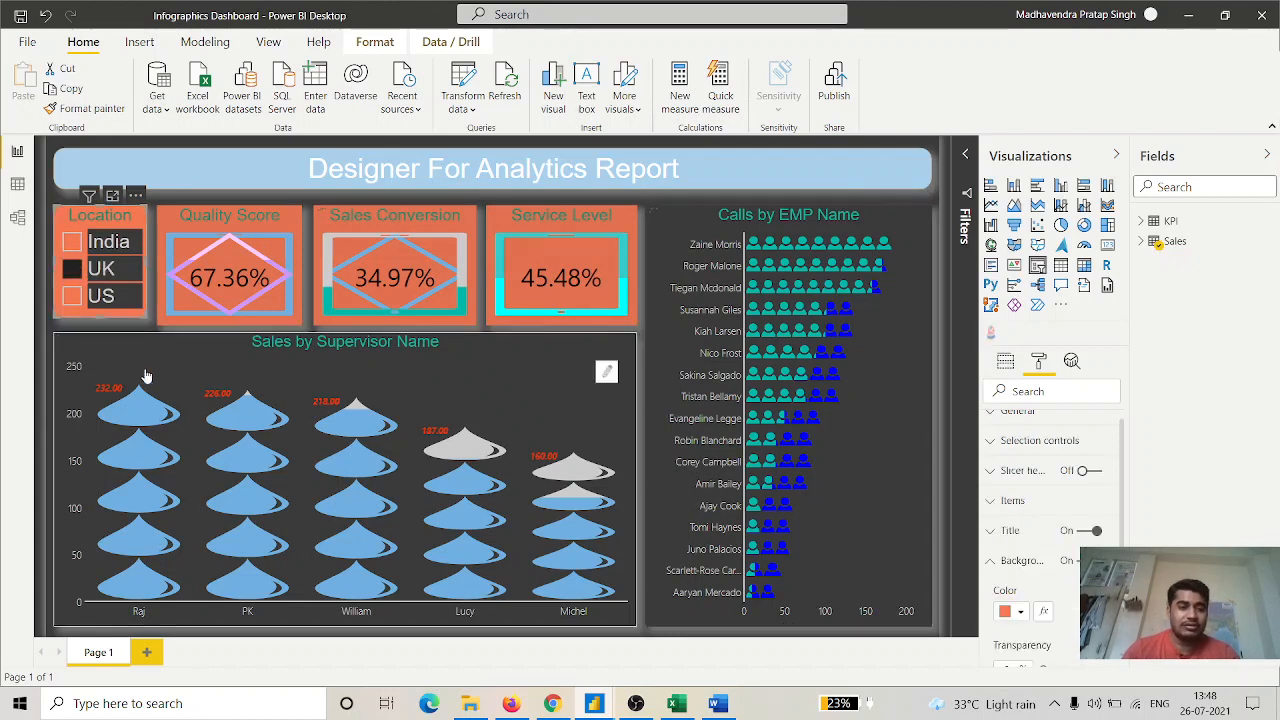
{"action": "left_click", "coordinate": [70, 279]}
{"action": "left_click", "coordinate": [70, 262]}
{"action": "left_click", "coordinate": [70, 251]}
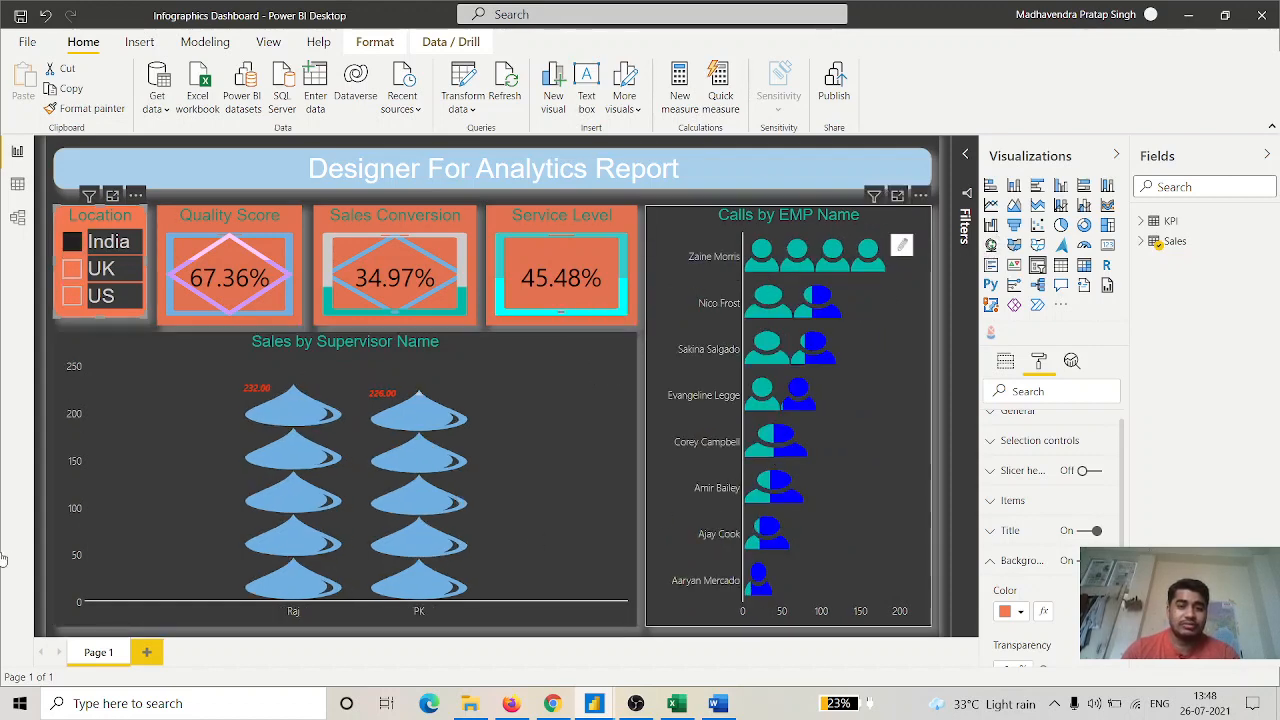
{"action": "left_click", "coordinate": [73, 241]}
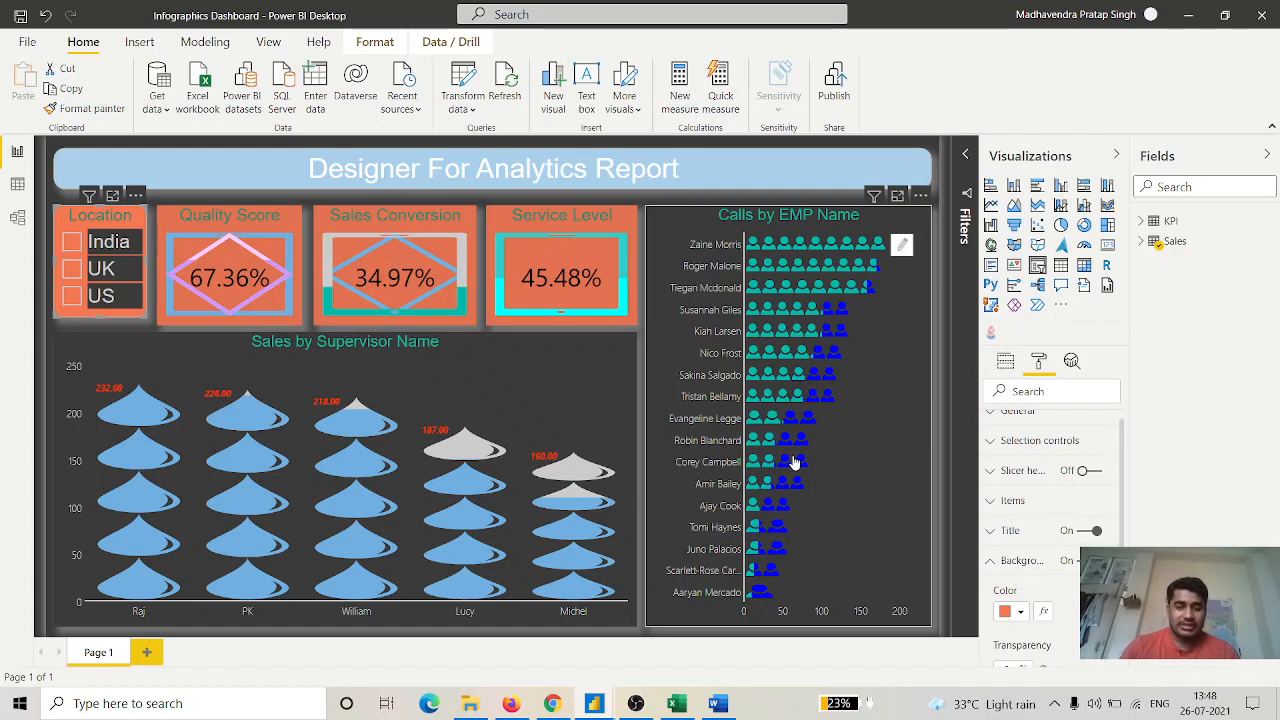
{"action": "left_click", "coordinate": [635, 703]}
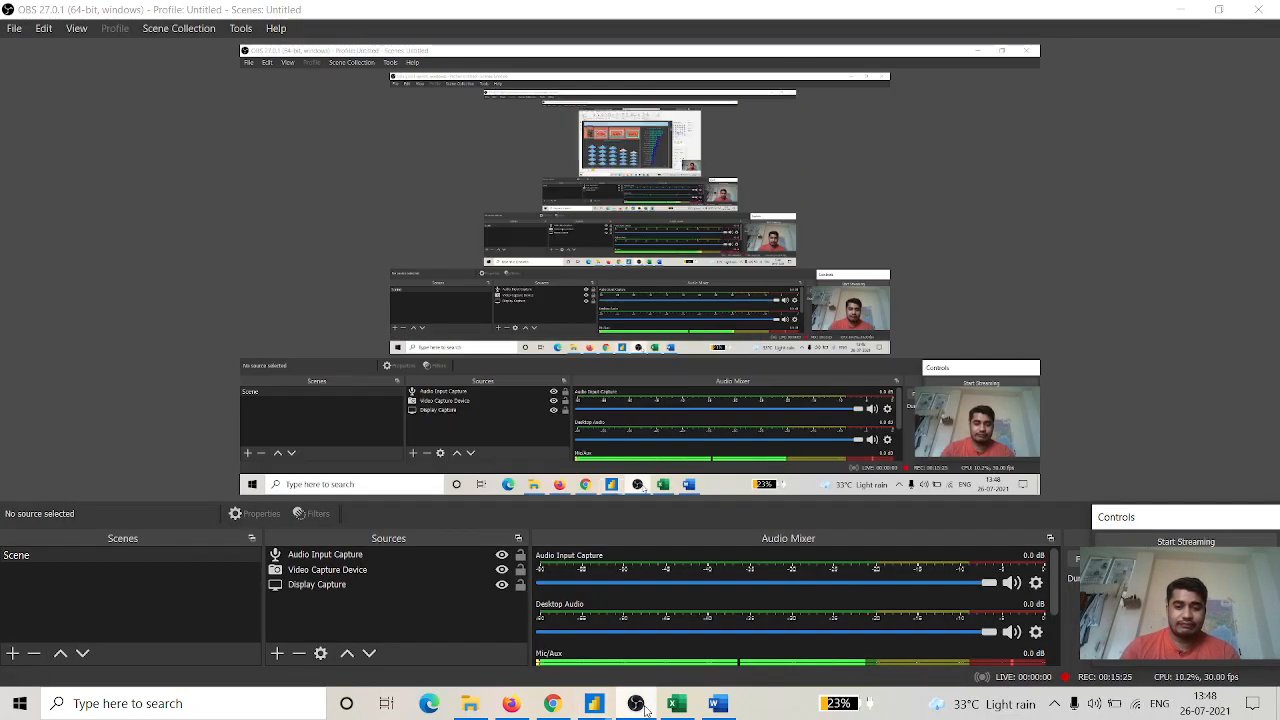